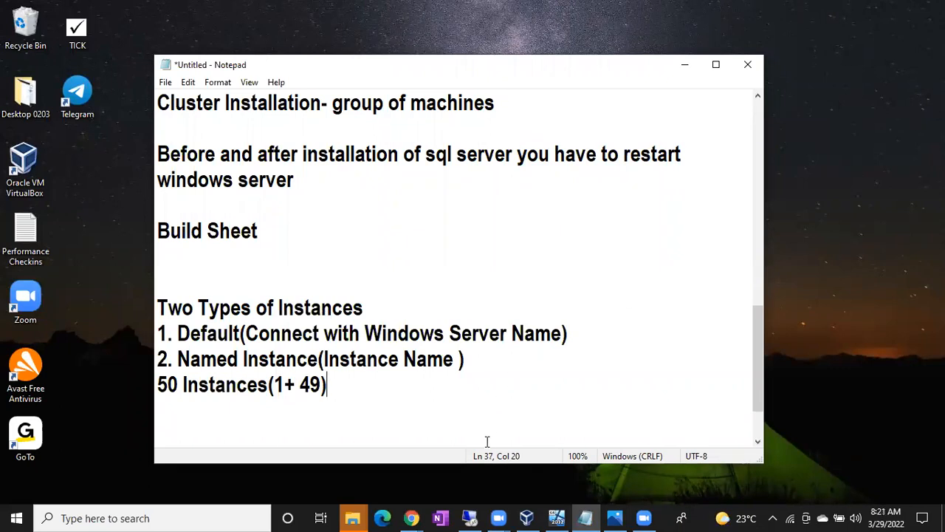
Step: Switch to the remote SQL Server 2017 Setup, try to proceed with the named instance BATCH SQLSERVER, and review the validation error details
click(468, 513)
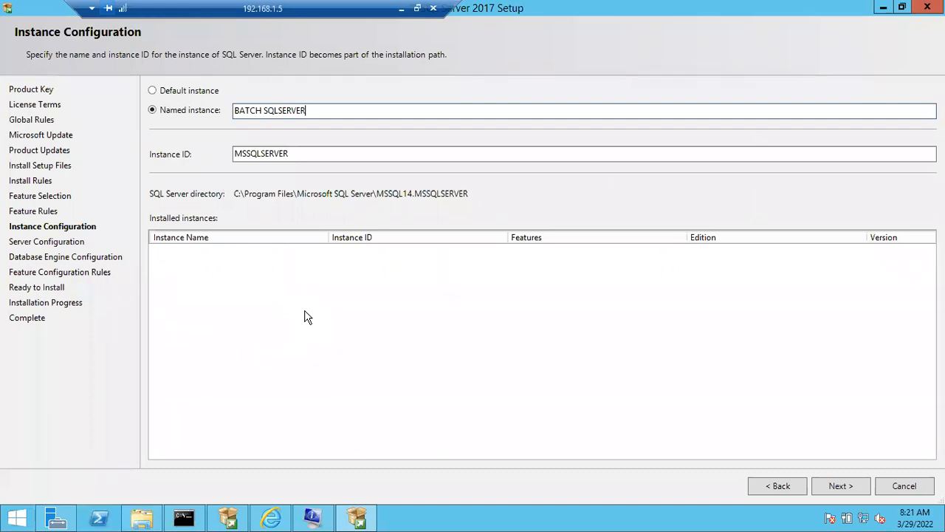
click(262, 110)
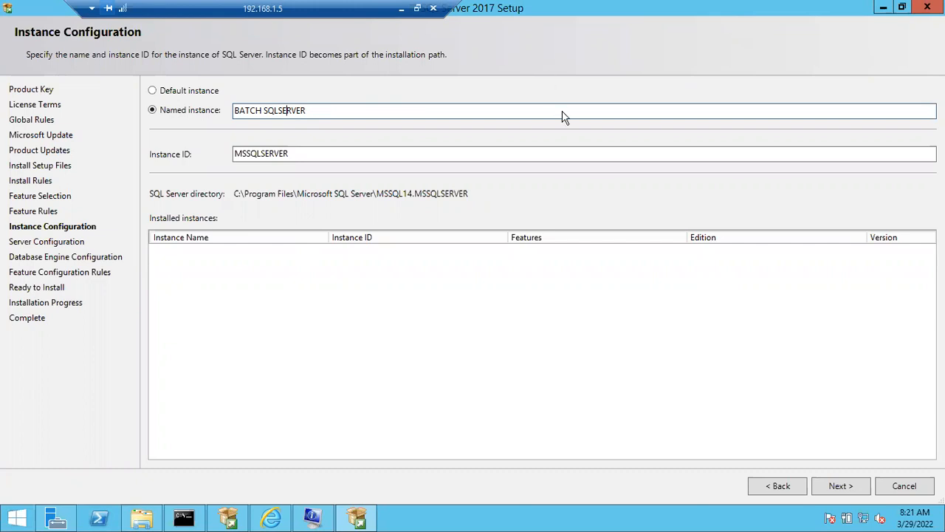
click(263, 110)
drag(262, 110, 265, 110)
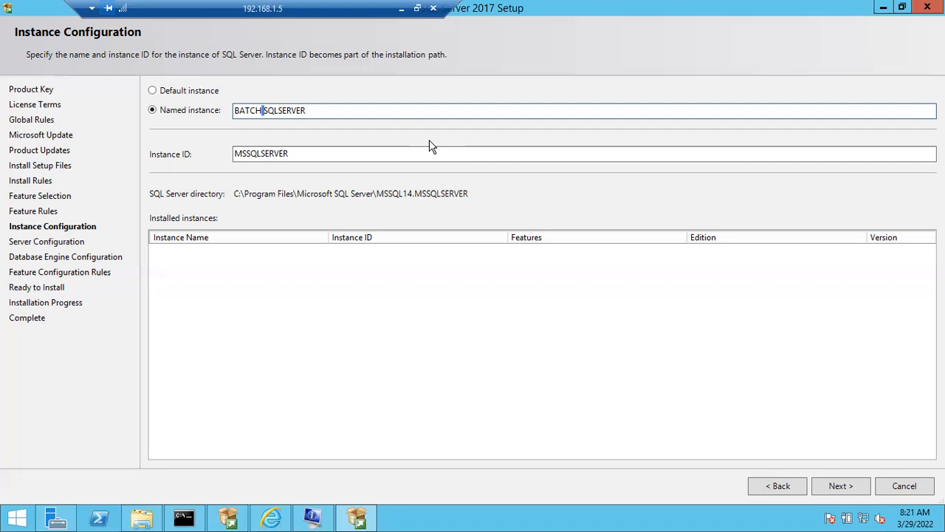
click(385, 110)
click(840, 485)
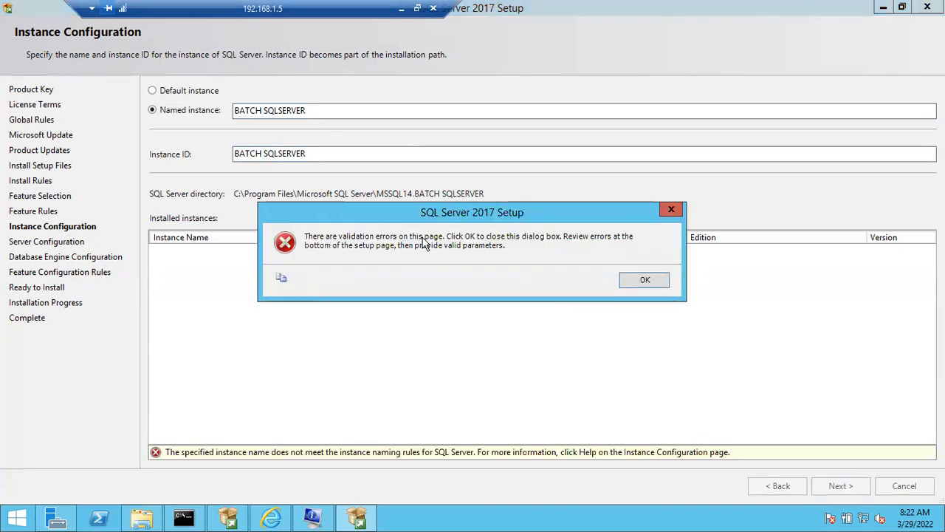
click(644, 282)
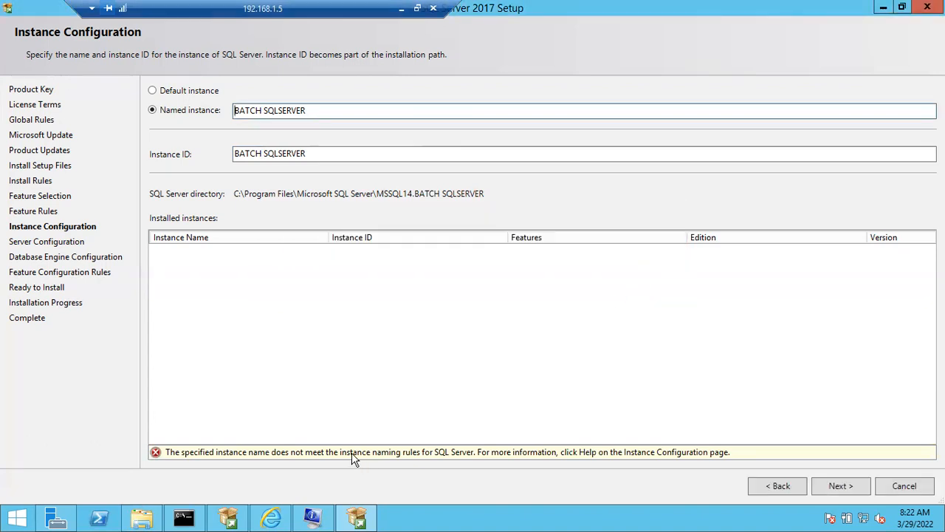
click(353, 458)
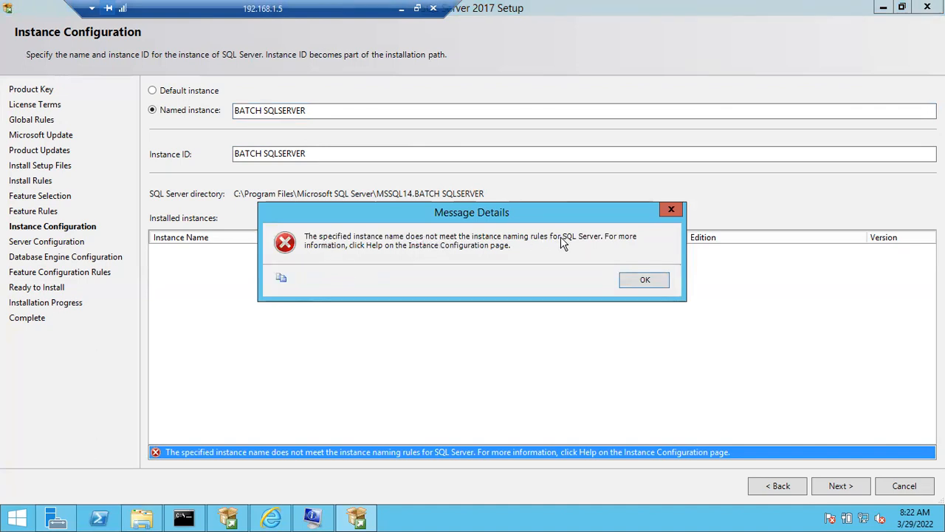
click(645, 282)
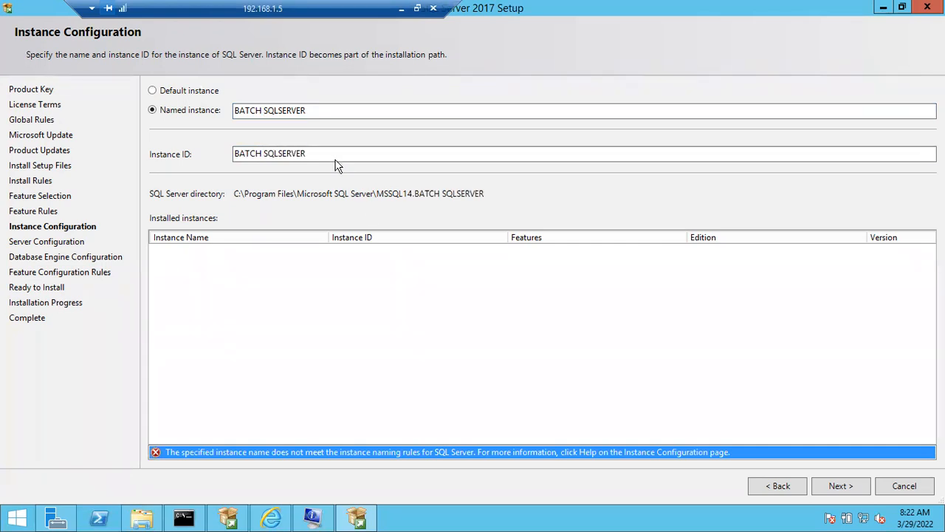
Step: Replace the invalid instance name with SQLSERVER2017 as a named instance, using the same value for the instance ID
click(263, 110)
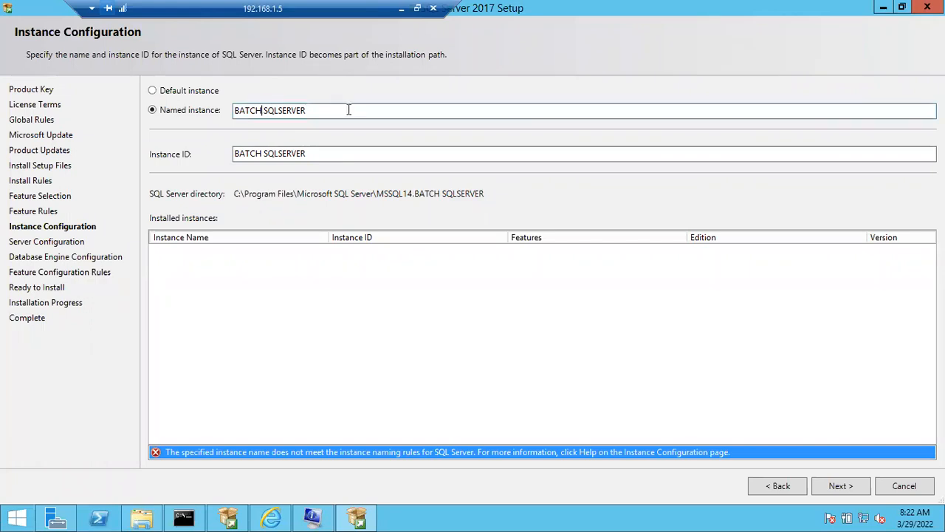
key(BackSpace)
click(172, 94)
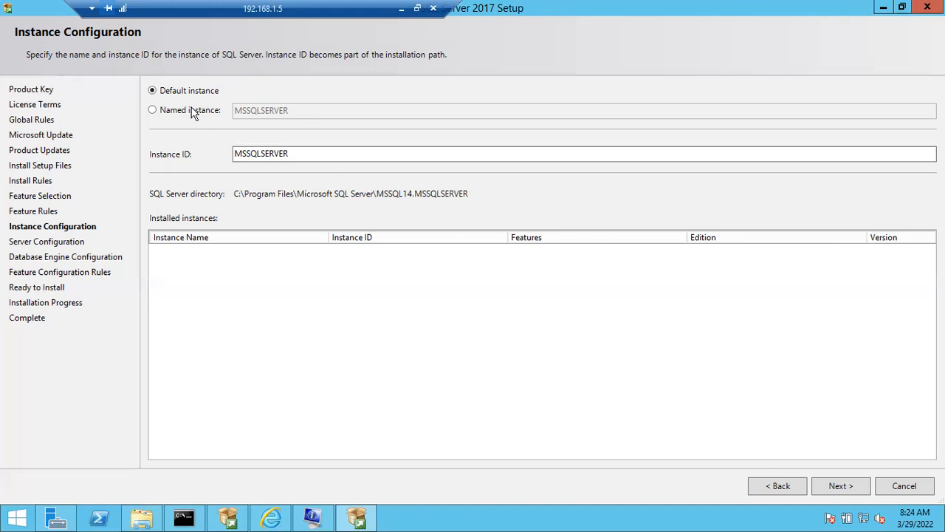
click(164, 114)
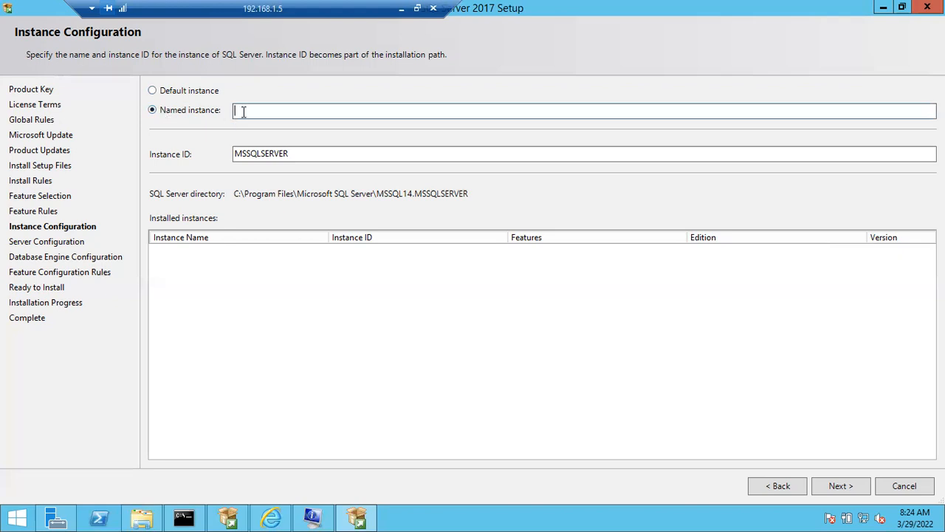
text(SQLSERVER2017)
click(303, 151)
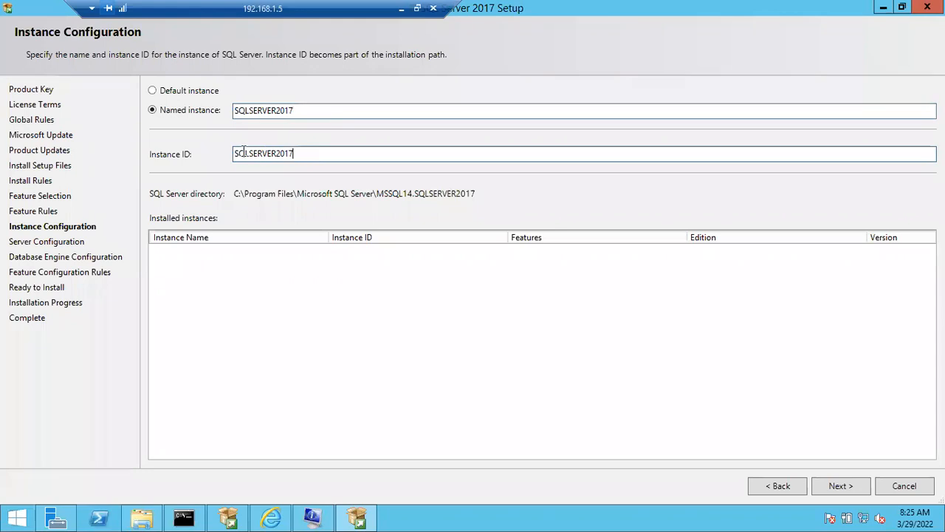
drag(296, 110, 219, 105)
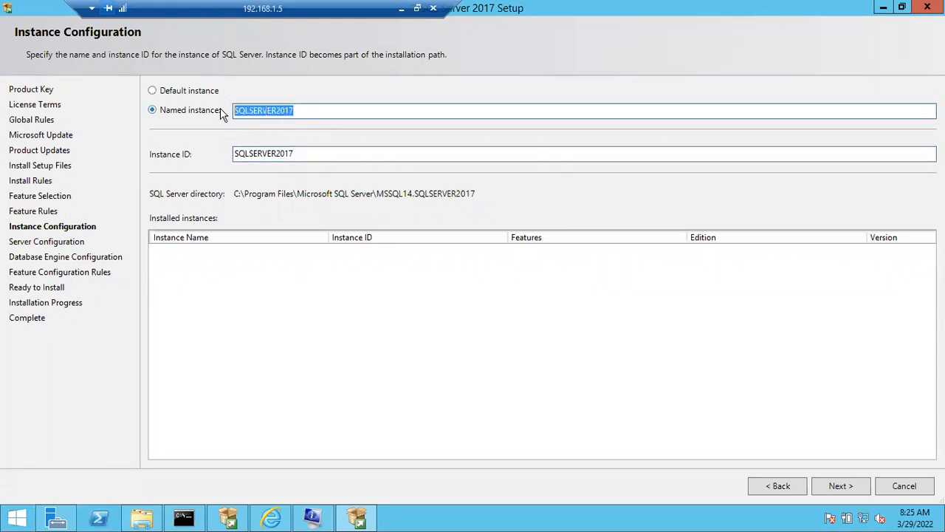
drag(310, 154, 222, 156)
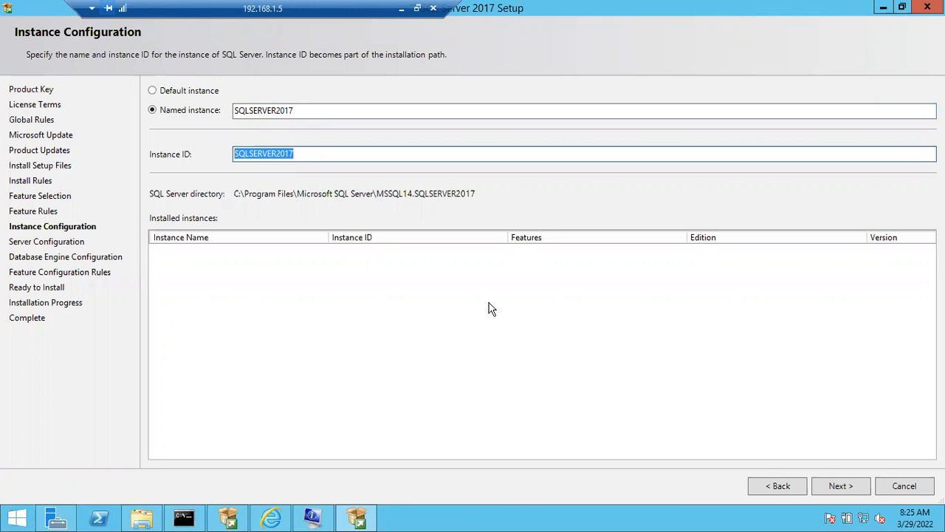
Step: Switch to File Explorer and examine the instance folders in C:\Program Files\Microsoft SQL Server
key(alt+Tab)
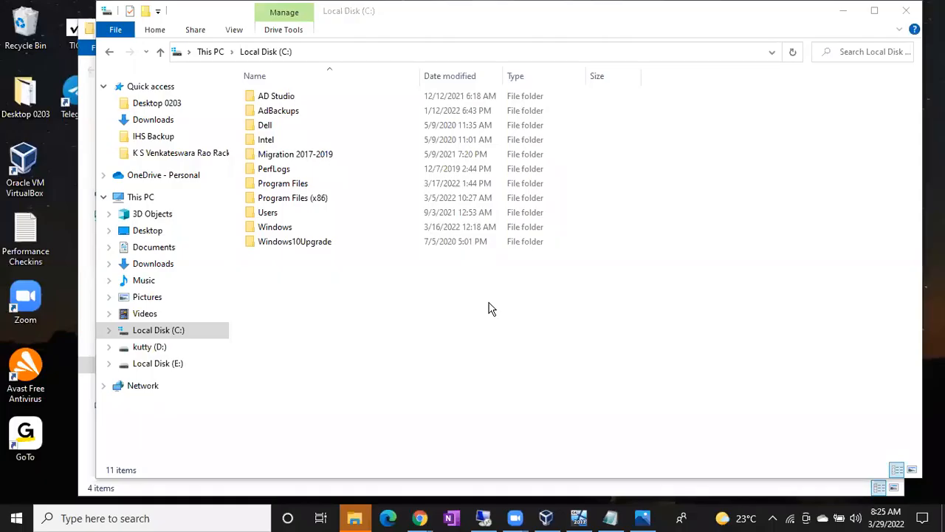
double_click(287, 188)
double_click(287, 315)
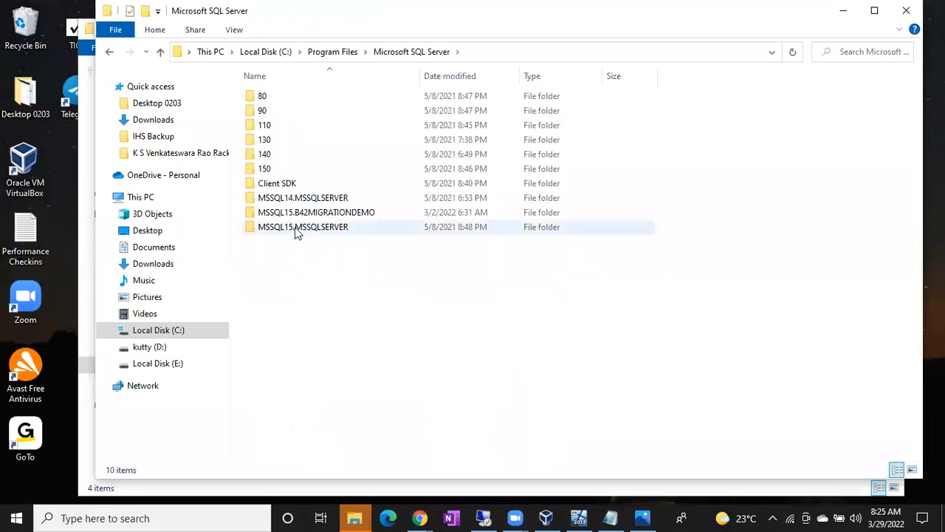
click(297, 232)
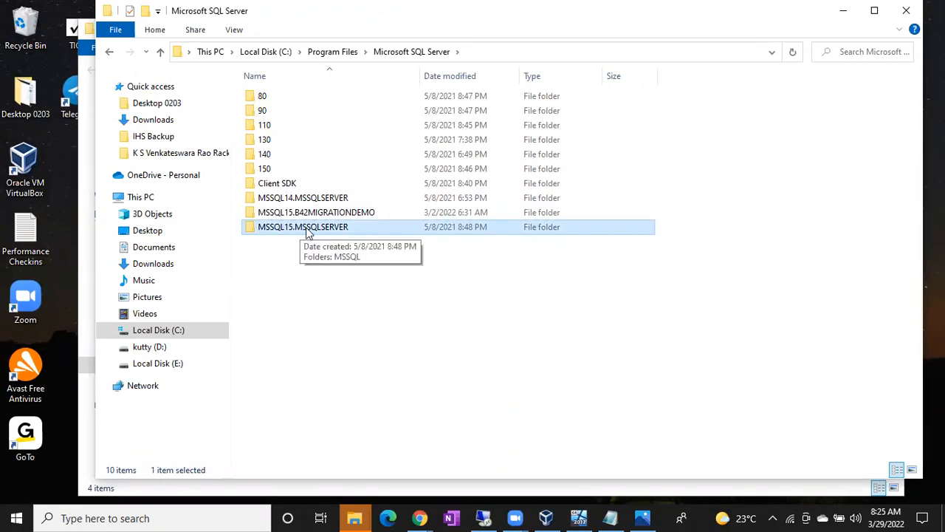
click(340, 200)
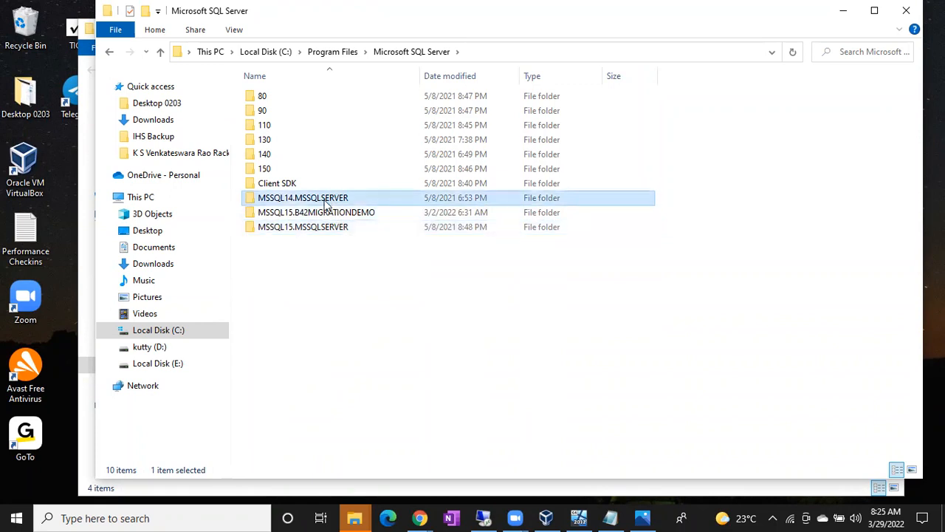
click(314, 214)
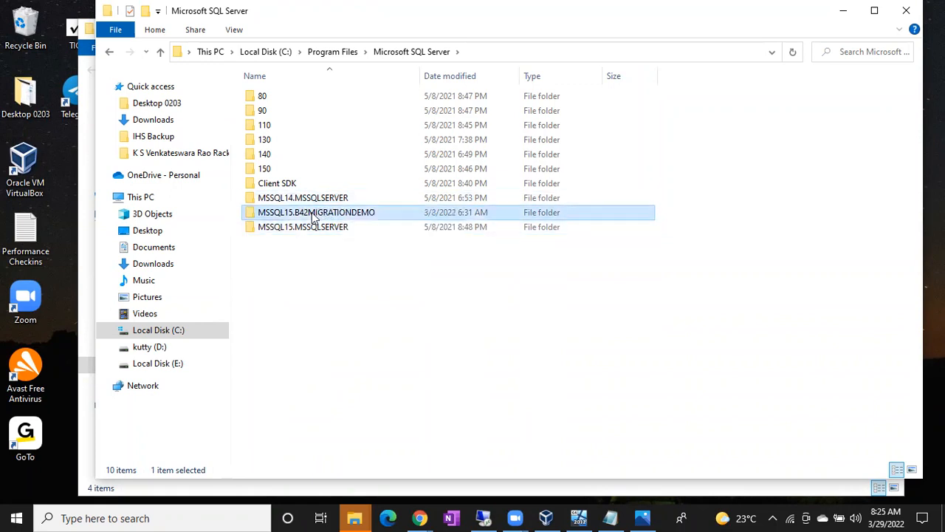
click(316, 229)
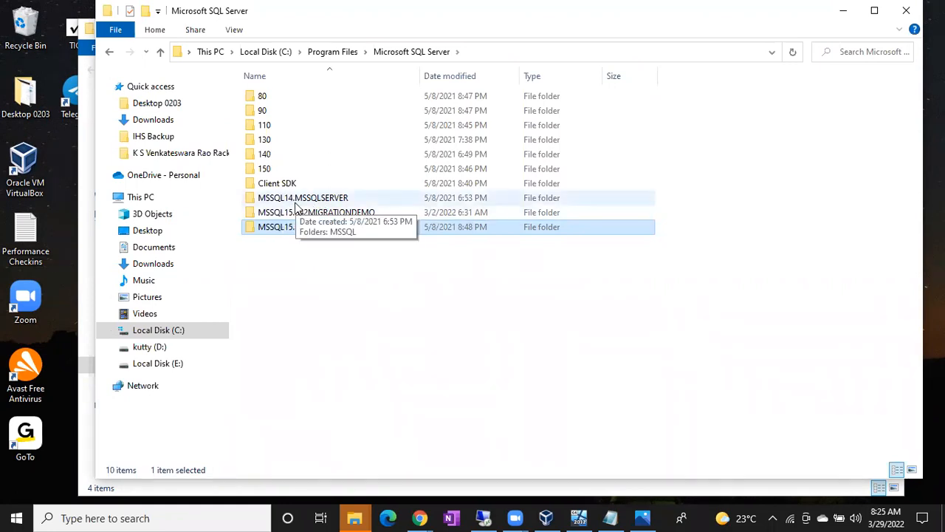
Step: Return to the remote SQL Server setup and choose the default instance with the instance ID MSSQLSERVER
click(480, 515)
click(304, 153)
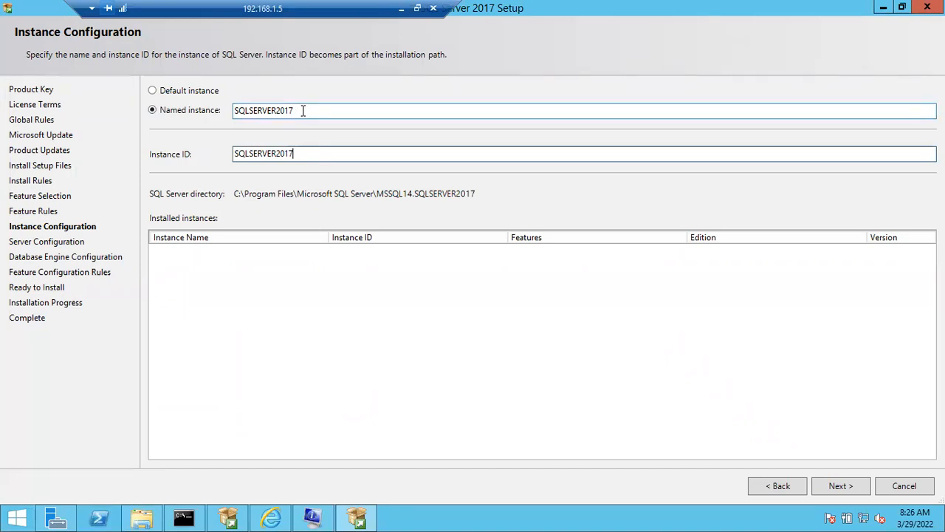
drag(296, 153, 236, 149)
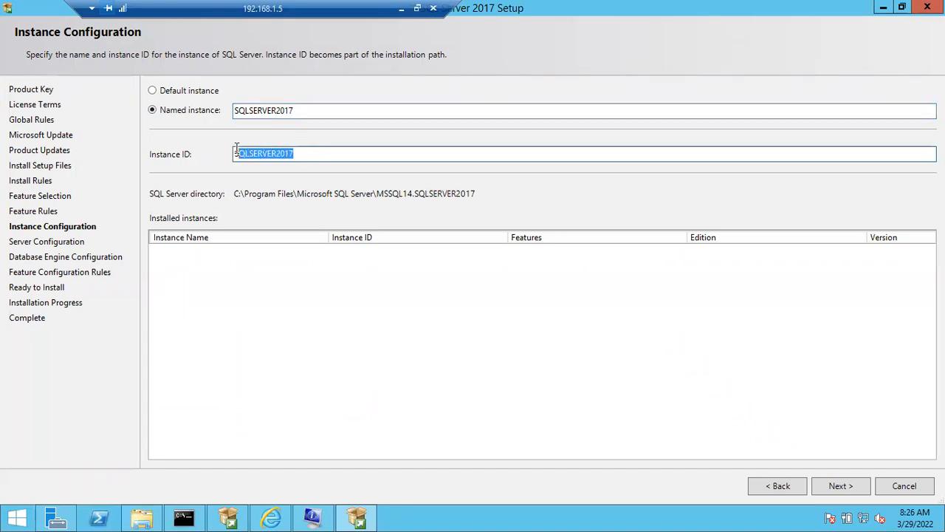
click(183, 94)
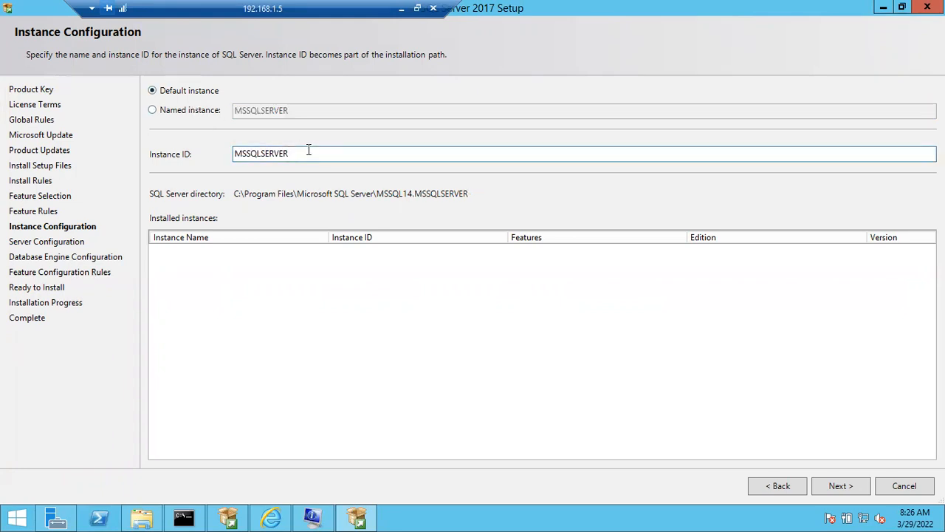
drag(308, 153, 230, 151)
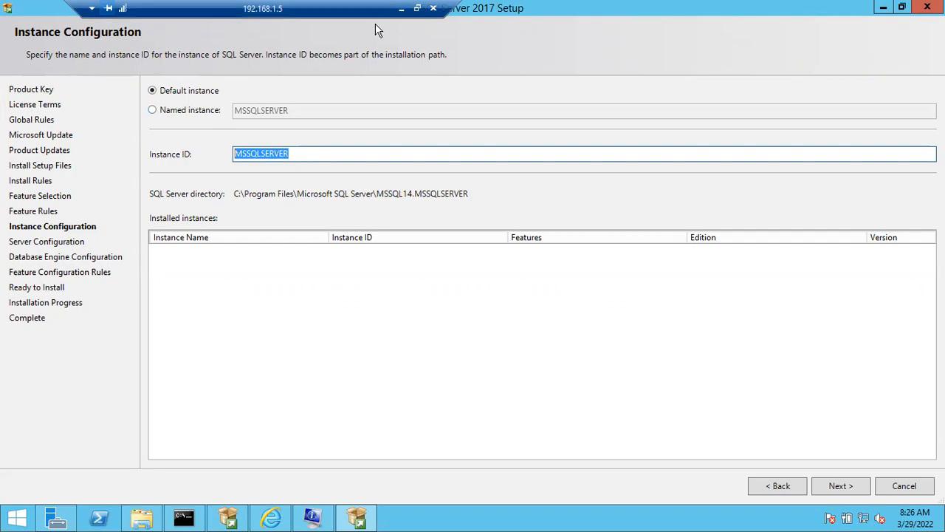
Step: Compare the MSSQL14.MSSQLSERVER and MSSQL15.MSSQLSERVER default instance folders on the local machine
click(403, 8)
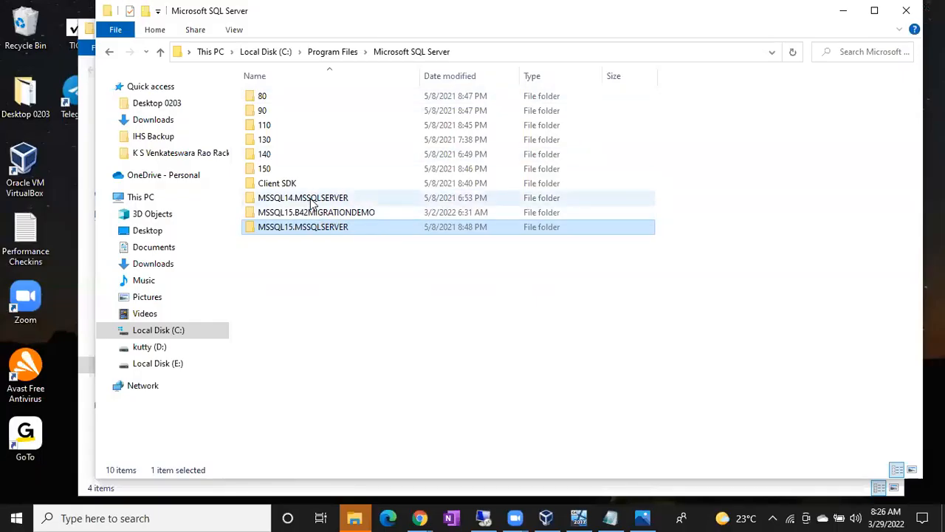
click(311, 199)
click(318, 229)
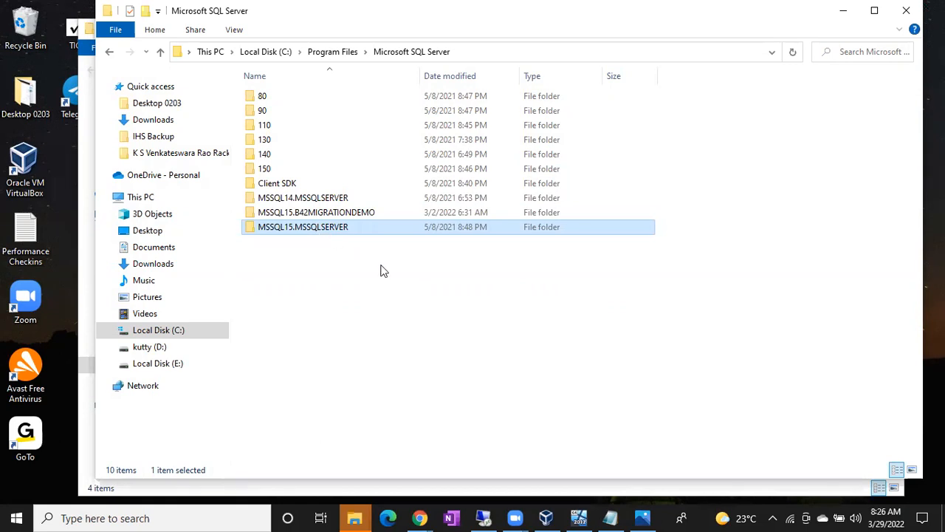
Step: Return to the remote setup and accept the instance configuration to advance to Server Configuration
click(483, 517)
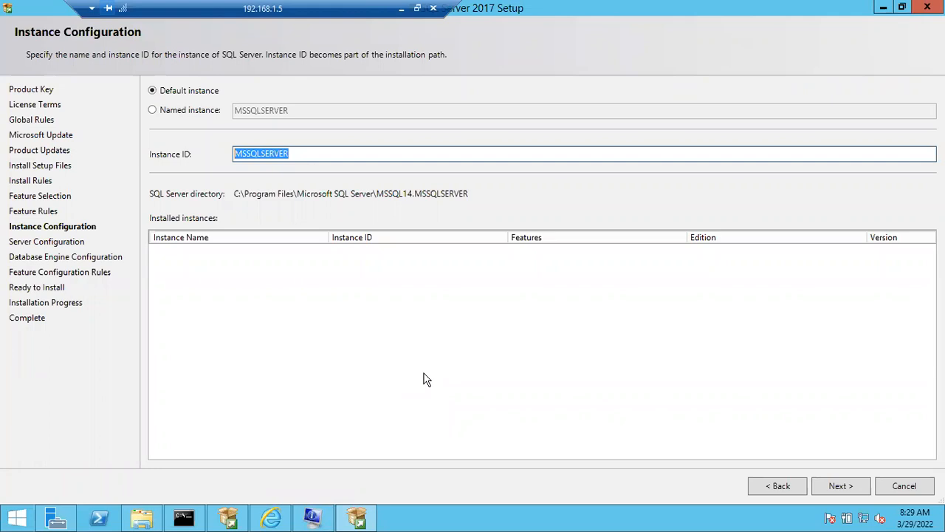
click(837, 489)
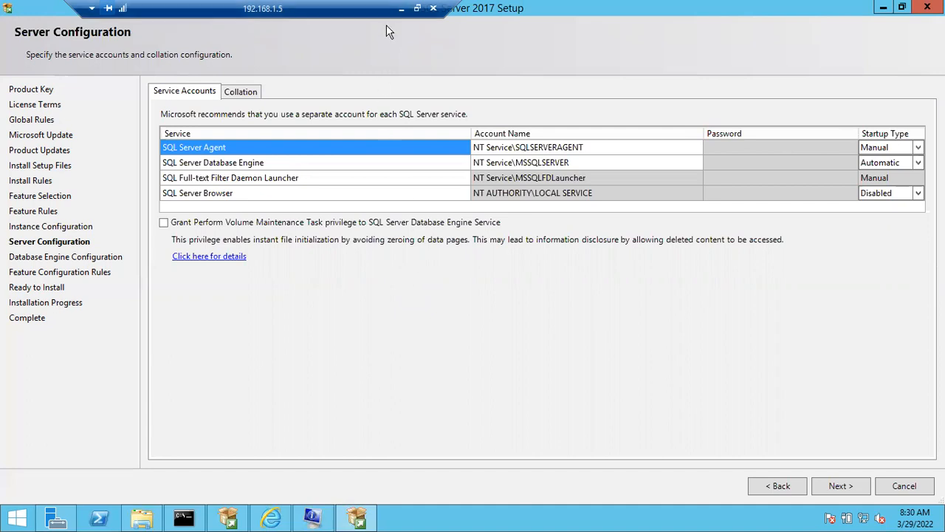
Step: Switch to the Notepad notes and add "service account is an account which helps to run the service" below the instances section, followed by blank lines
click(401, 8)
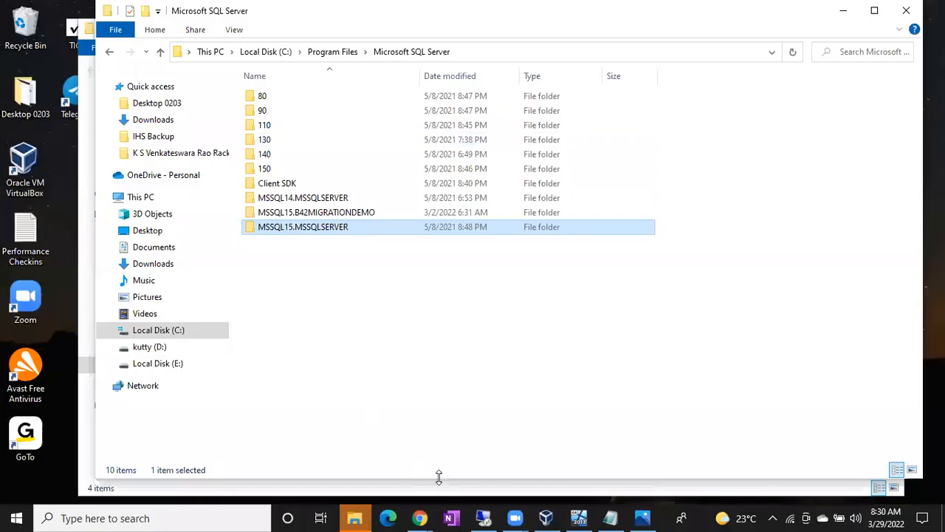
click(610, 517)
click(531, 423)
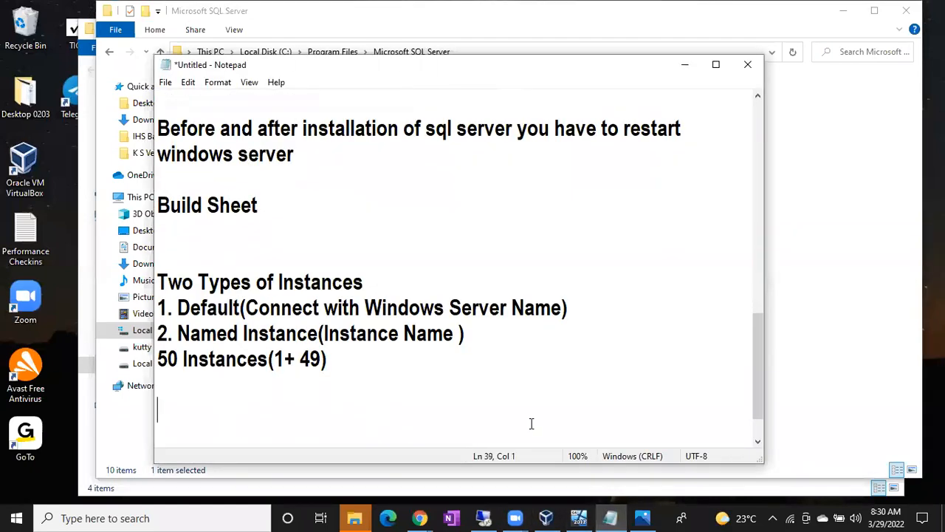
text(servic)
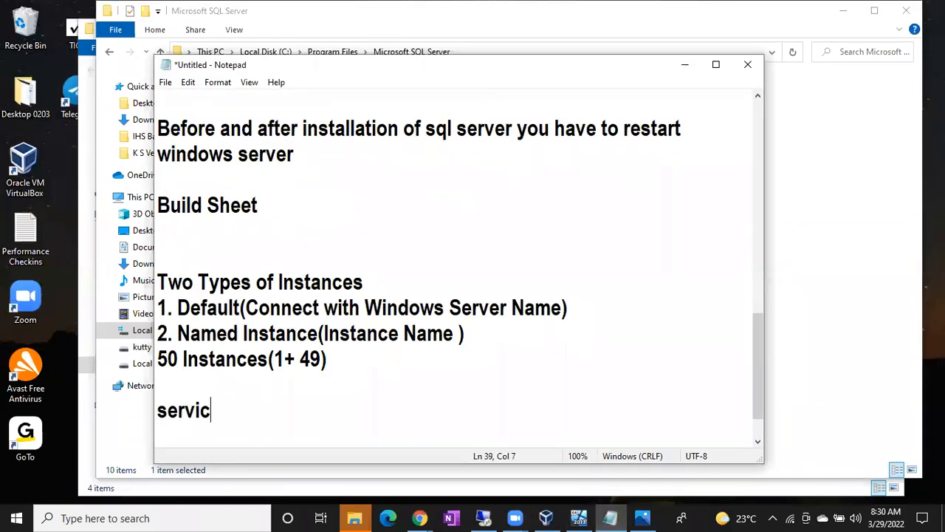
text(e account an)
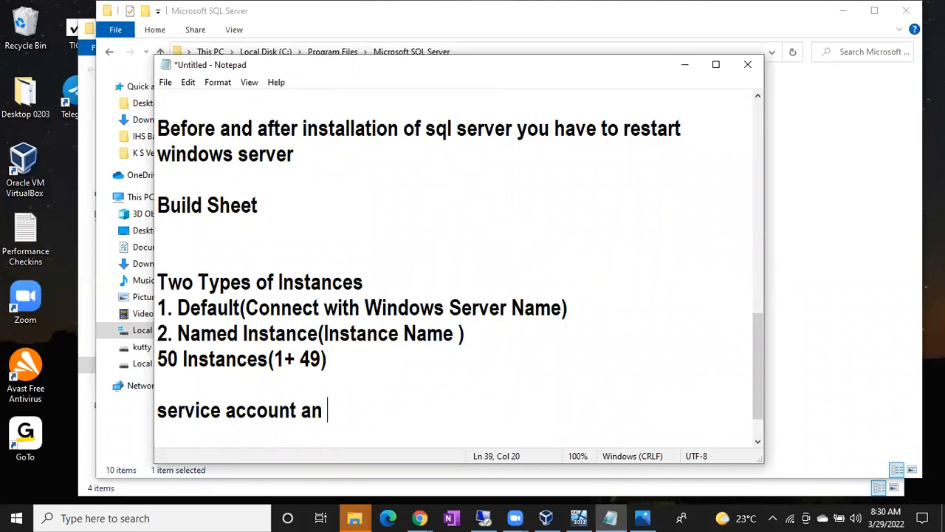
key(BackSpace)
key(BackSpace)
key(BackSpace)
text(is an accou)
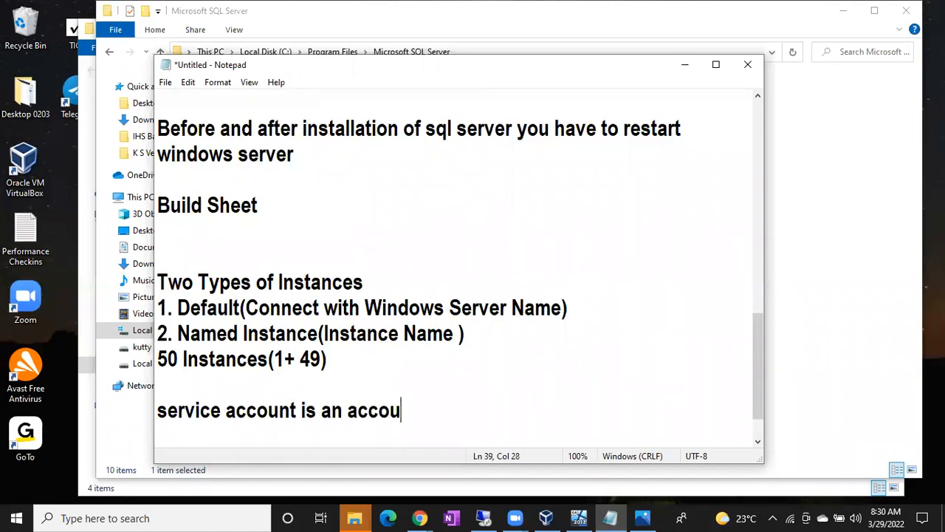
text(nt which  helps to ru)
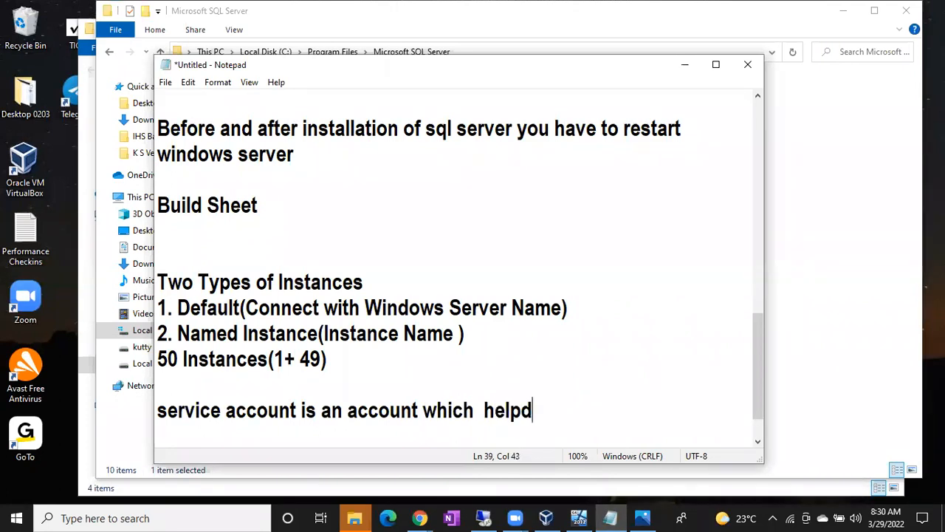
text(n the service)
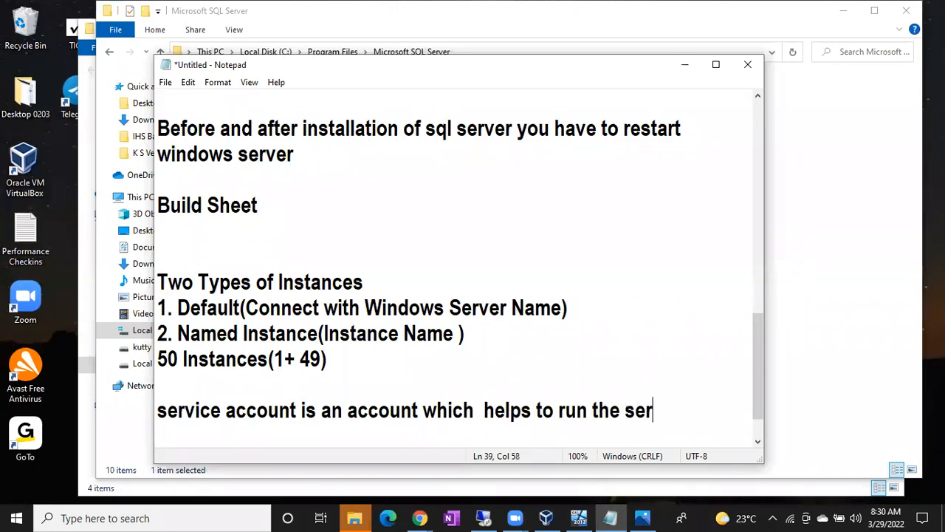
key(Return)
key(Return)
key(Return)
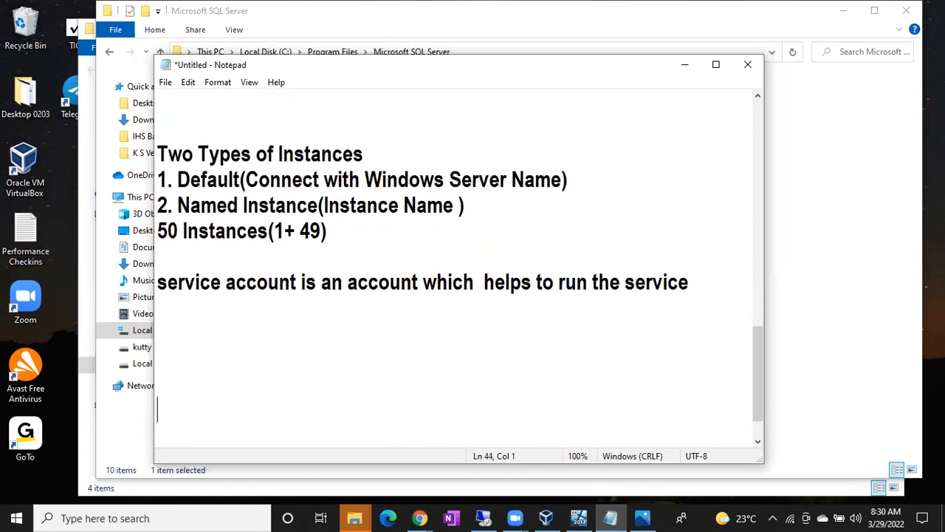
Step: Remove the extra blank lines and add "Service will run" directly below the service account definition
key(BackSpace)
key(BackSpace)
text(Service )
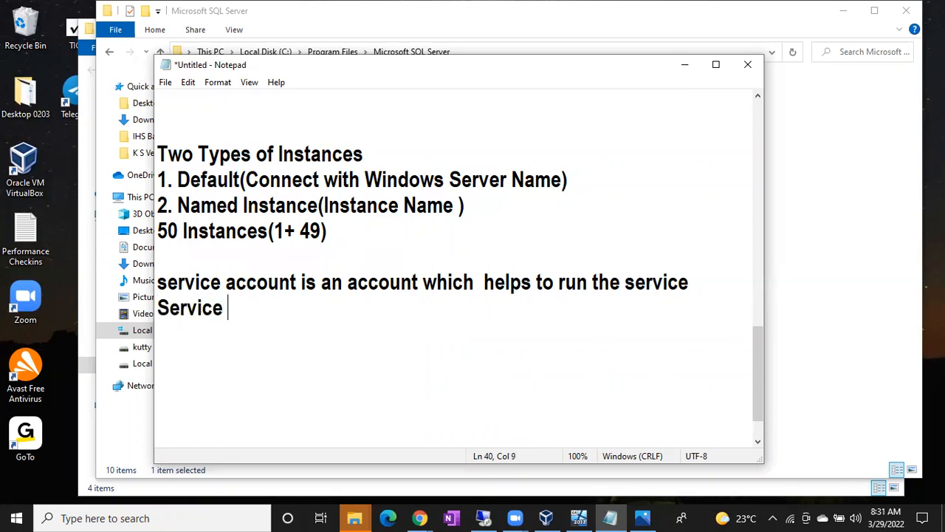
text(will run)
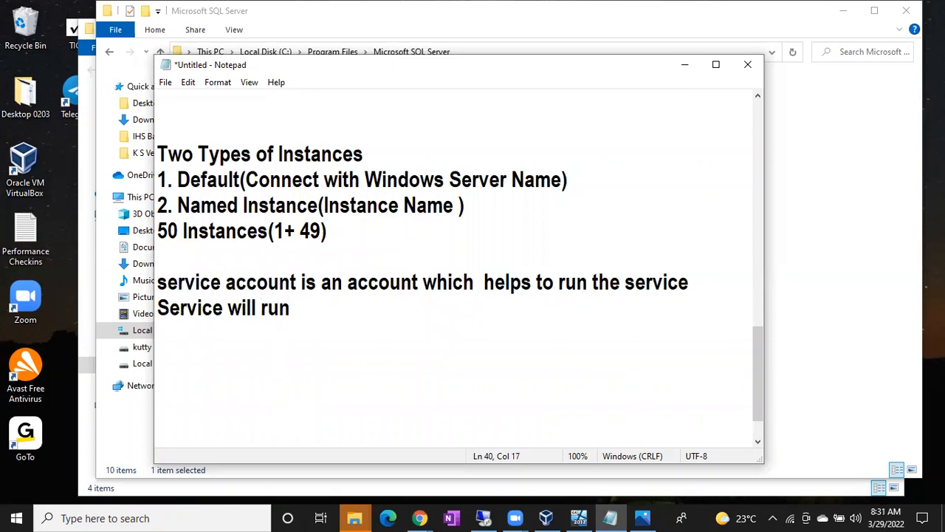
Step: Add a new line reading "Avast anitvirus" below "Service will run"
key(Return)
text(a)
key(BackSpace)
text(Avast anitviurs)
key(BackSpace)
key(BackSpace)
key(BackSpace)
text(rus)
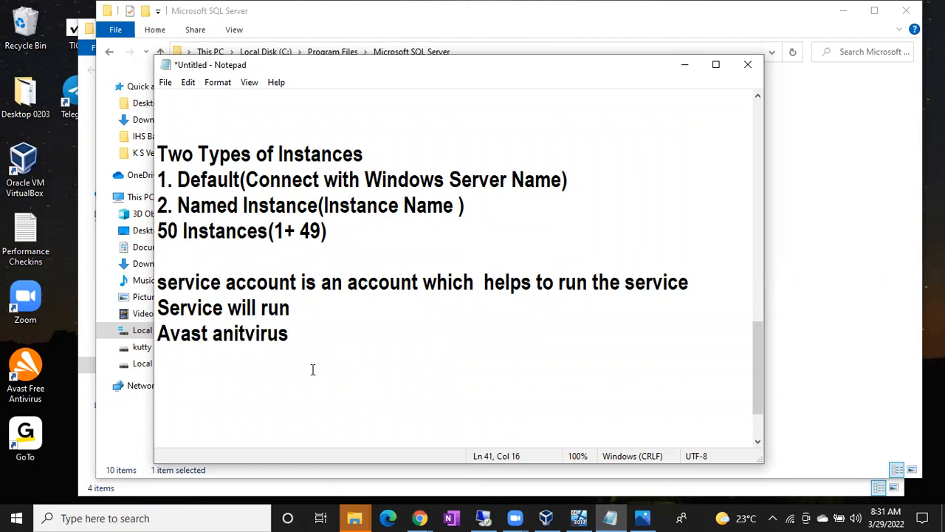
Step: Extend the Avast antivirus line with "- Avast Service-Delete the virus files"
drag(297, 336, 157, 334)
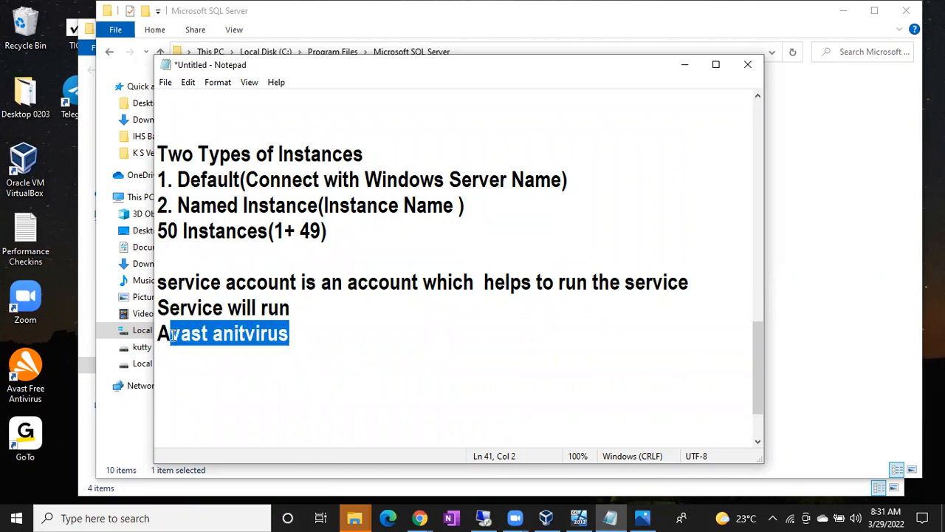
click(301, 339)
text(- Av)
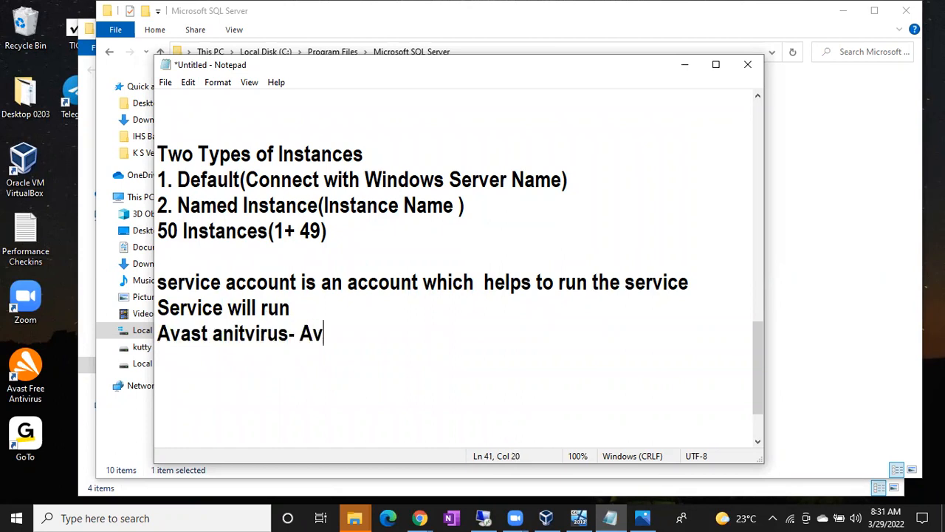
text(ast Service)
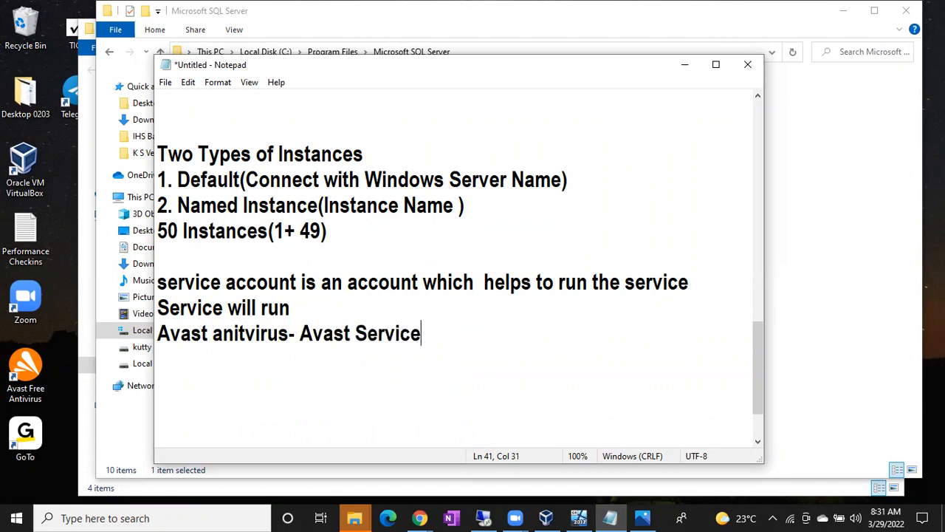
text(-)
text(Delte)
key(BackSpace)
key(BackSpace)
text(ete the virus)
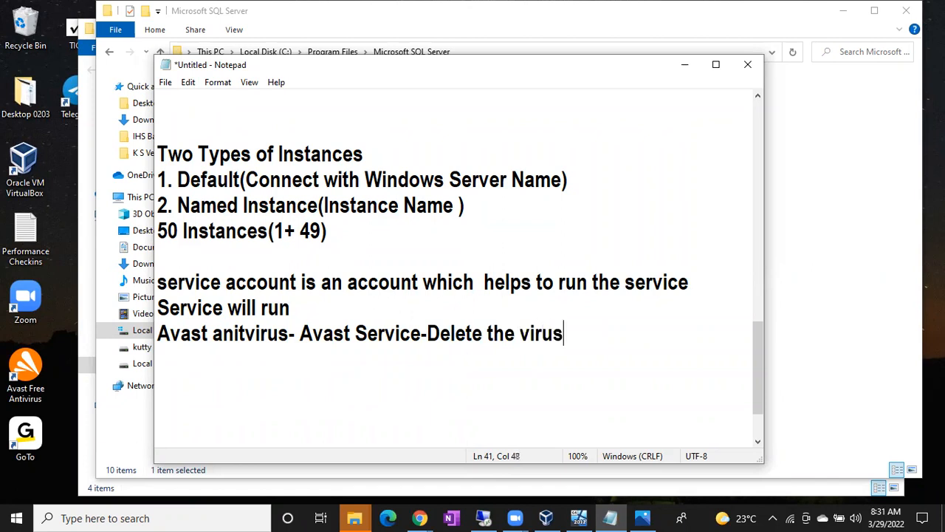
text( files)
Step: Add the line "Scan- Read Operation" below the Avast service line
key(Return)
text(Scan)
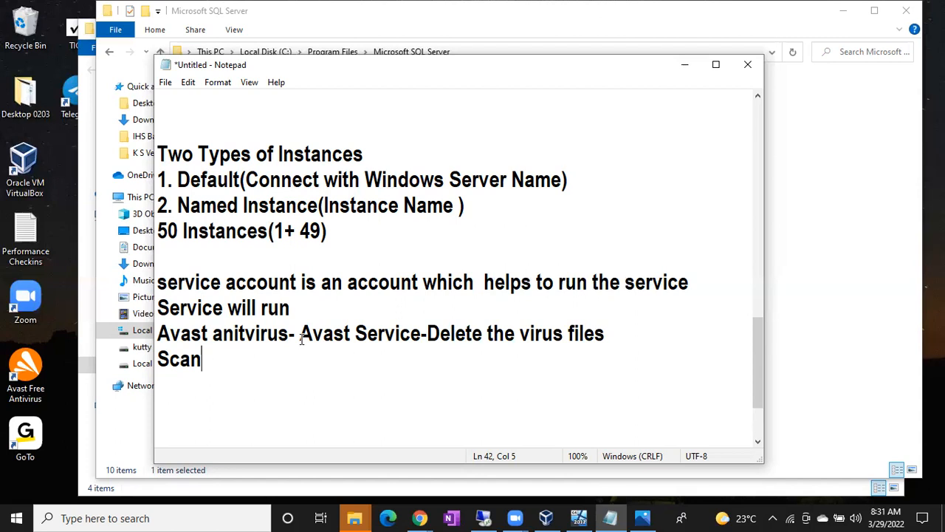
text(- Read)
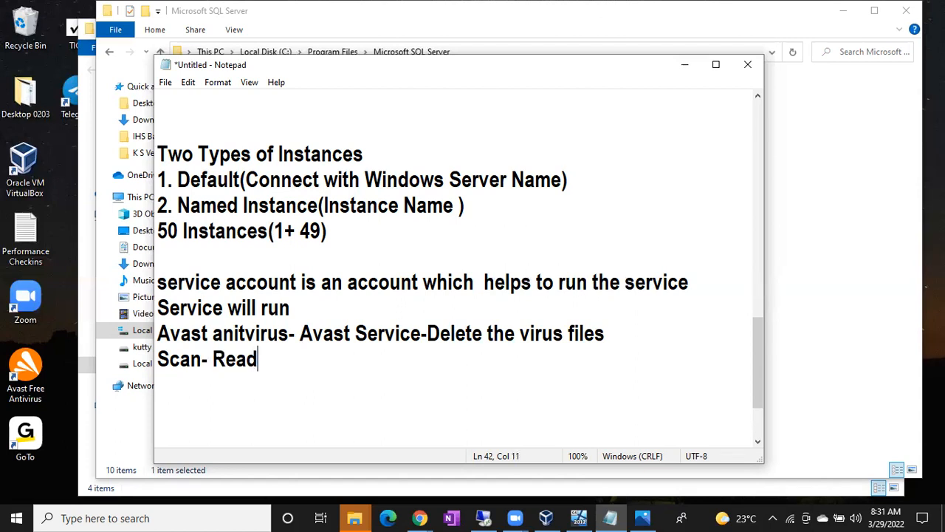
text( Operation)
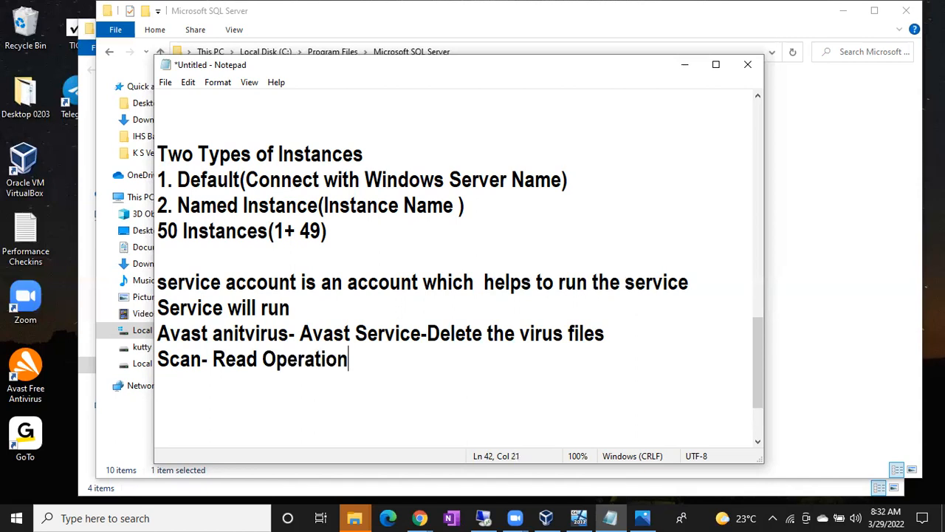
Step: Add the line "Avast software- Database" below the scan note and start a new line
key(Return)
text(Av)
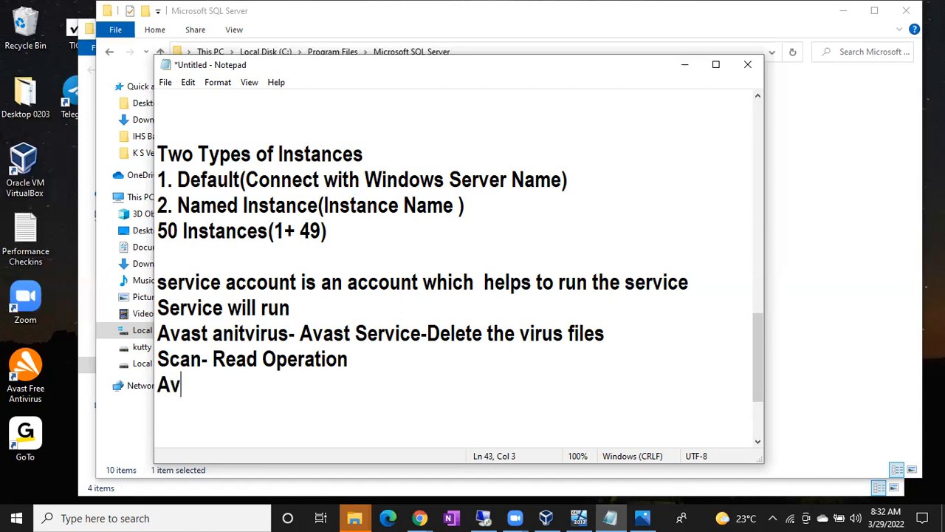
text(ast software- Database)
key(Return)
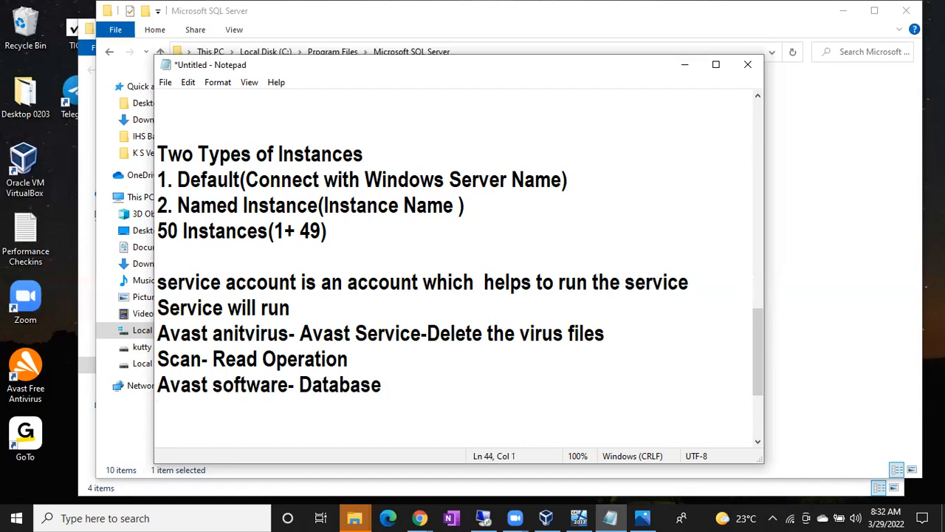
Step: List the sample virus extensions ".ggg", ".fgh" and ".shortcut" on separate lines below the Avast database note
text(.ggg)
key(Return)
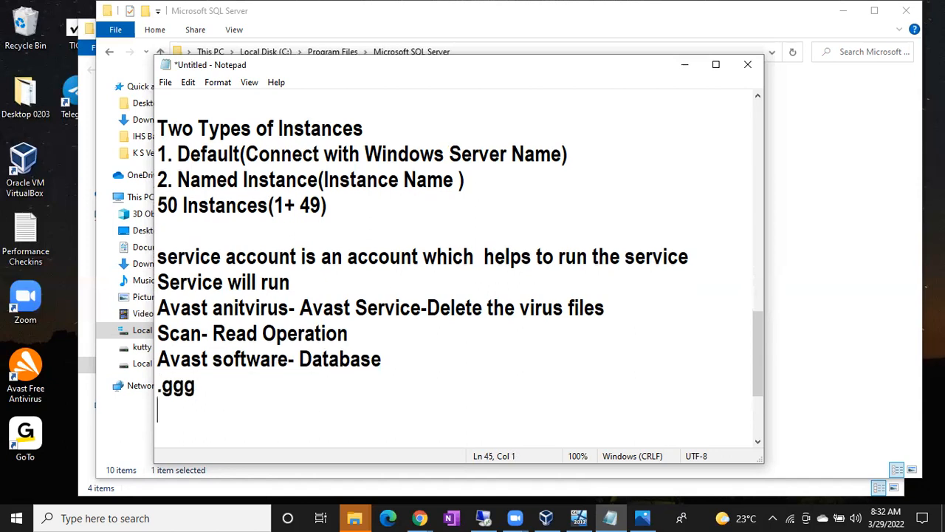
text(,fgh)
key(BackSpace)
key(BackSpace)
key(BackSpace)
text(.)
key(BackSpace)
key(BackSpace)
text(.)
key(BackSpace)
text(.fgh)
key(Return)
text(.s)
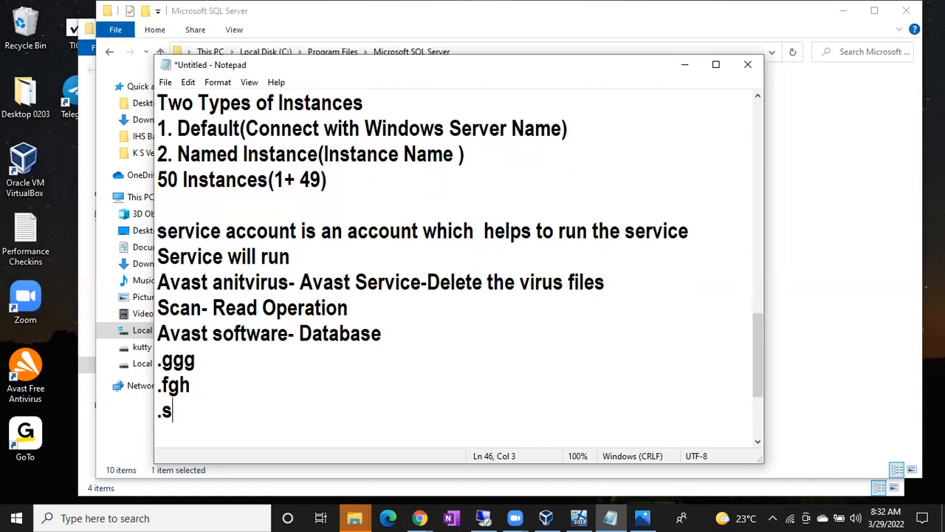
text(hortcut)
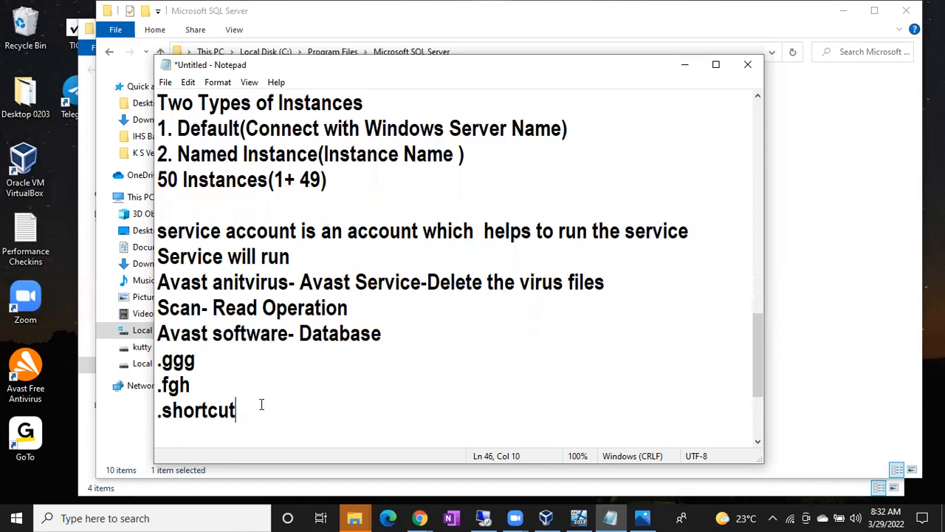
Step: Highlight the sample extensions and the Avast database line in the notes to review how they relate
drag(260, 411, 158, 363)
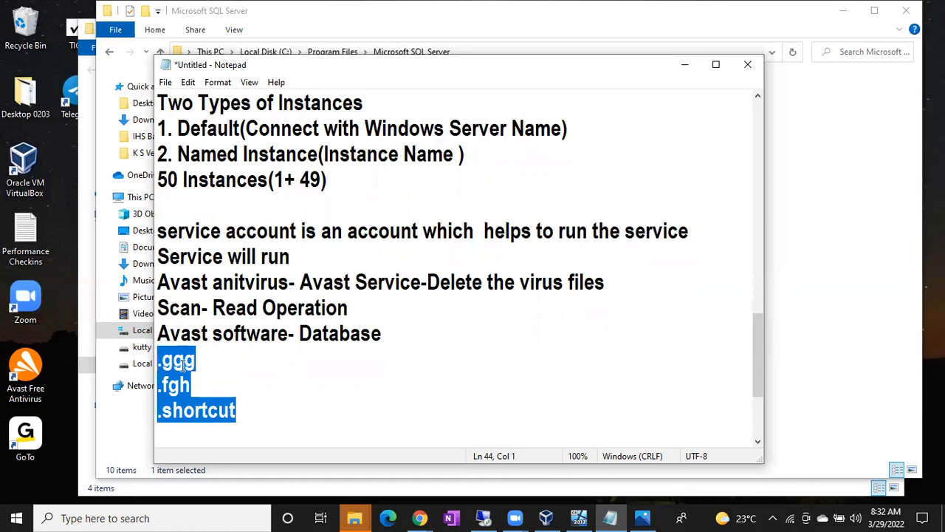
drag(158, 334, 315, 336)
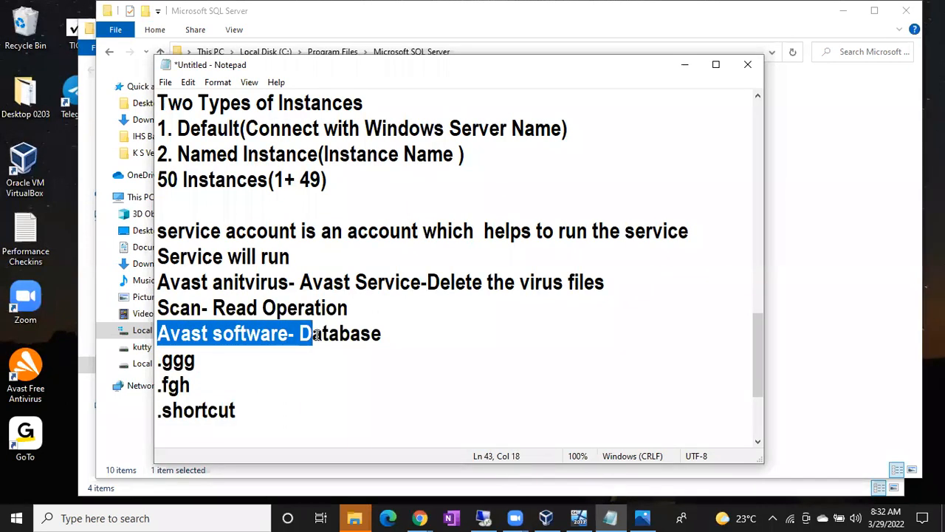
drag(267, 419, 157, 362)
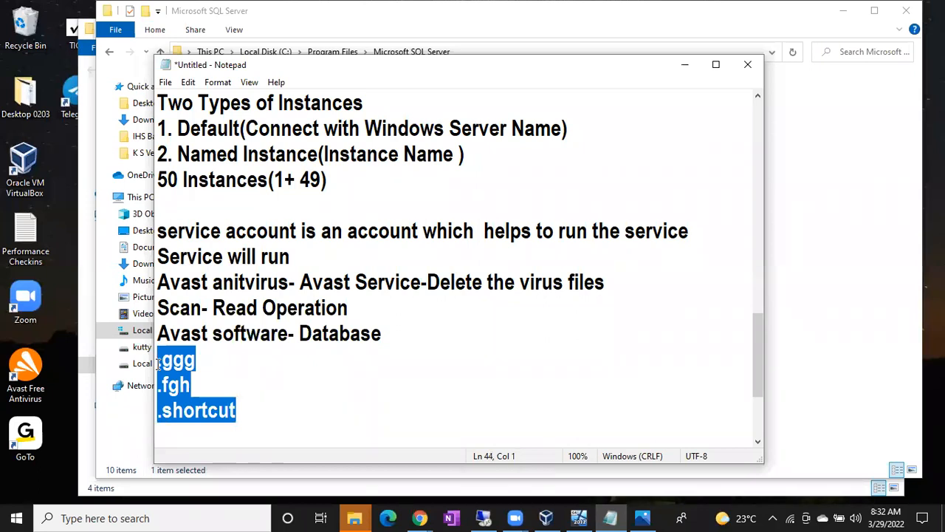
click(157, 362)
drag(161, 360, 203, 360)
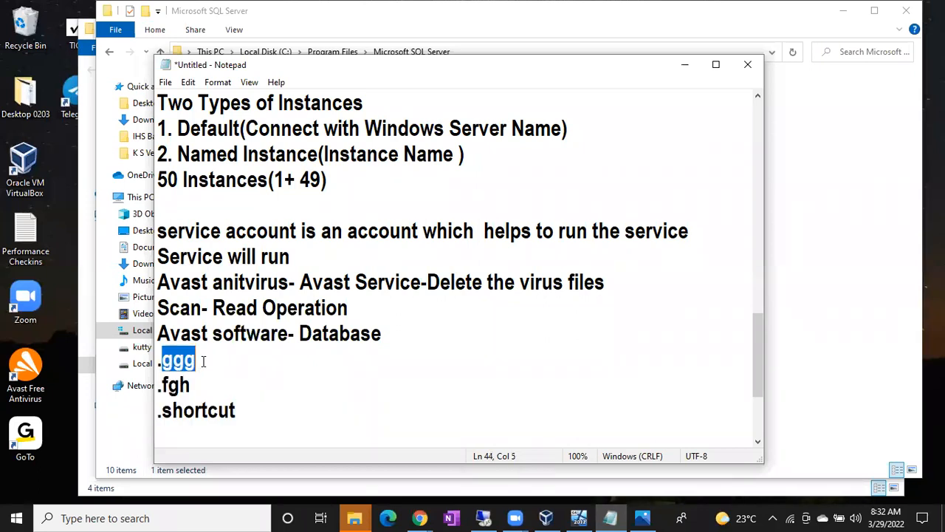
Step: Minimize both File Explorer windows and the Notepad notes to expose the desktop
click(11, 288)
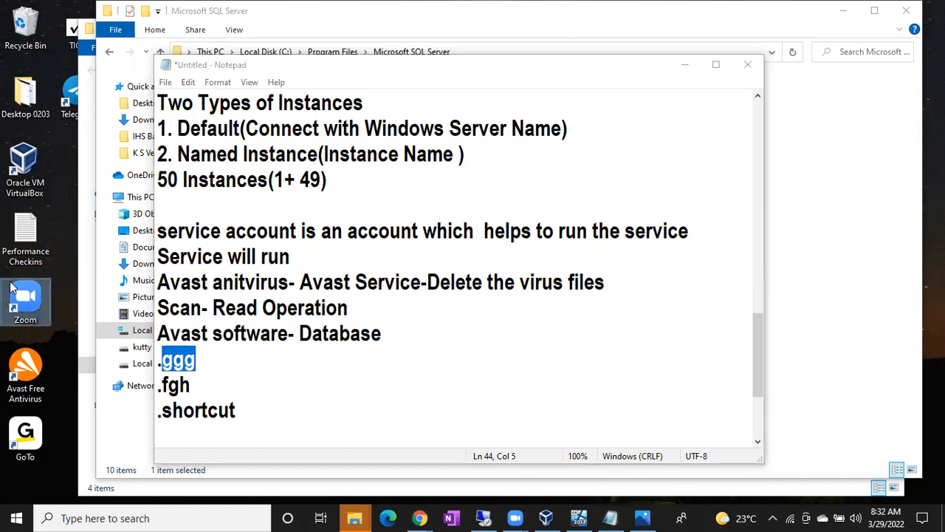
click(775, 47)
click(843, 11)
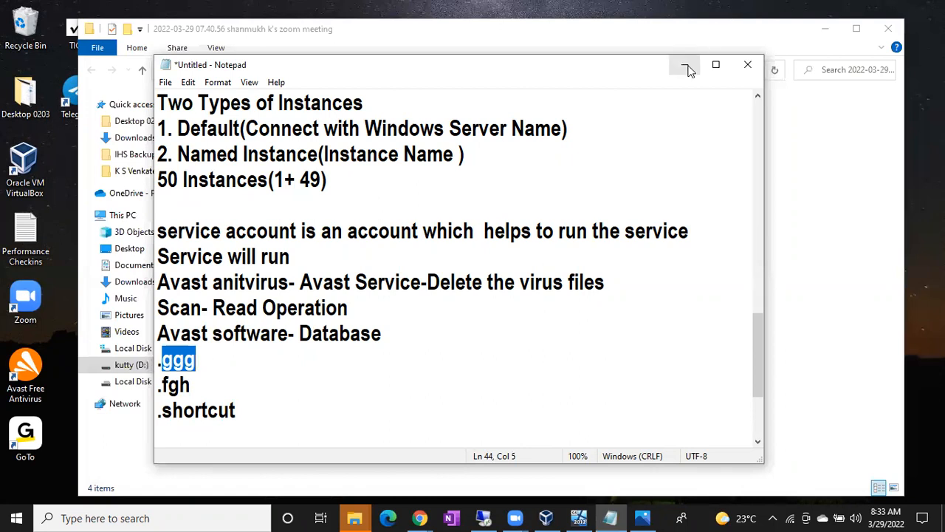
click(826, 29)
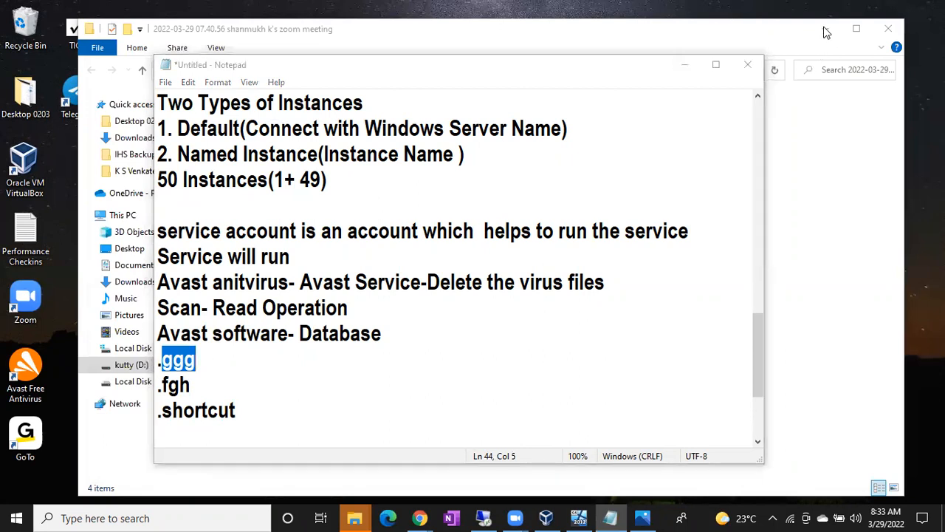
click(683, 65)
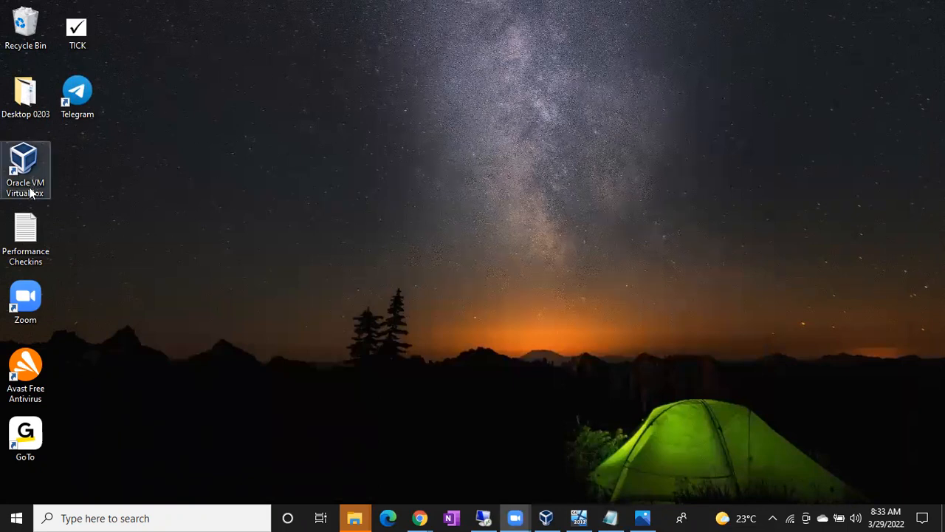
Step: Open the properties of the Performance Checkins desktop file and examine its file type extension
double_click(20, 233)
right_click(20, 233)
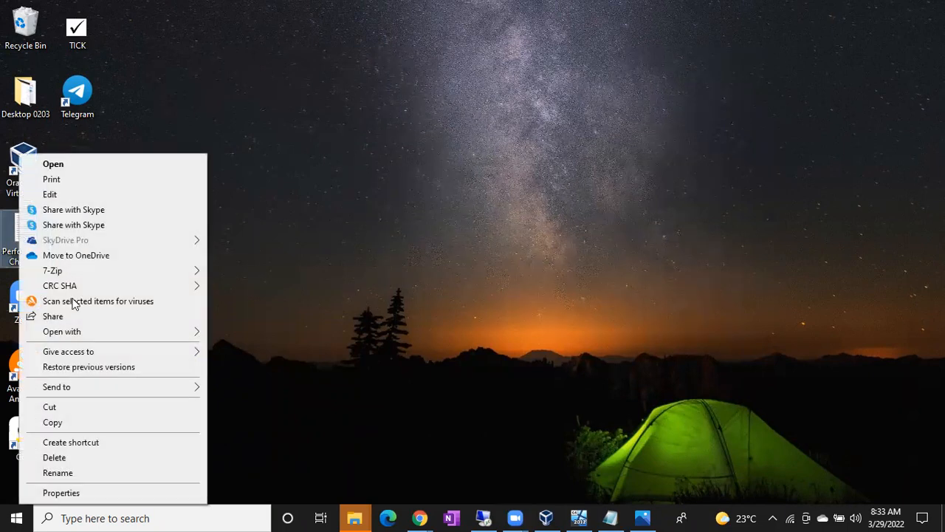
click(94, 498)
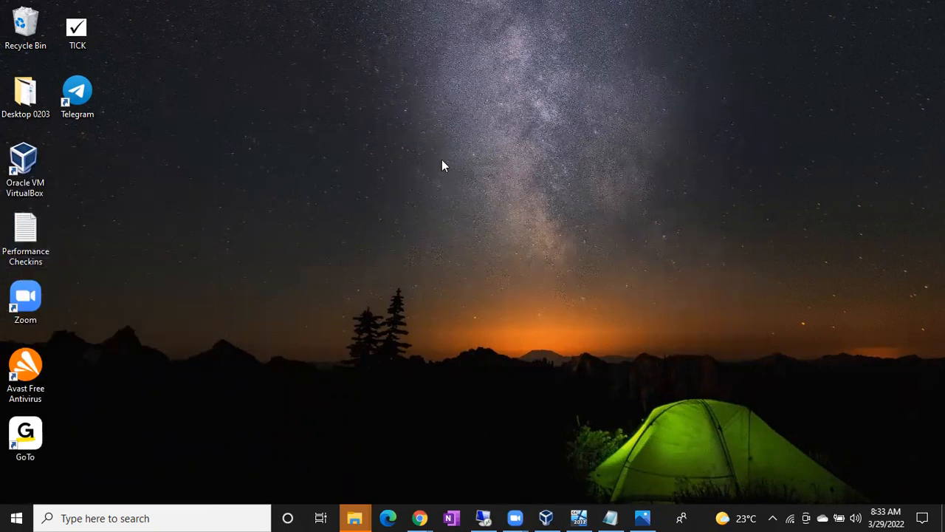
drag(441, 159, 176, 290)
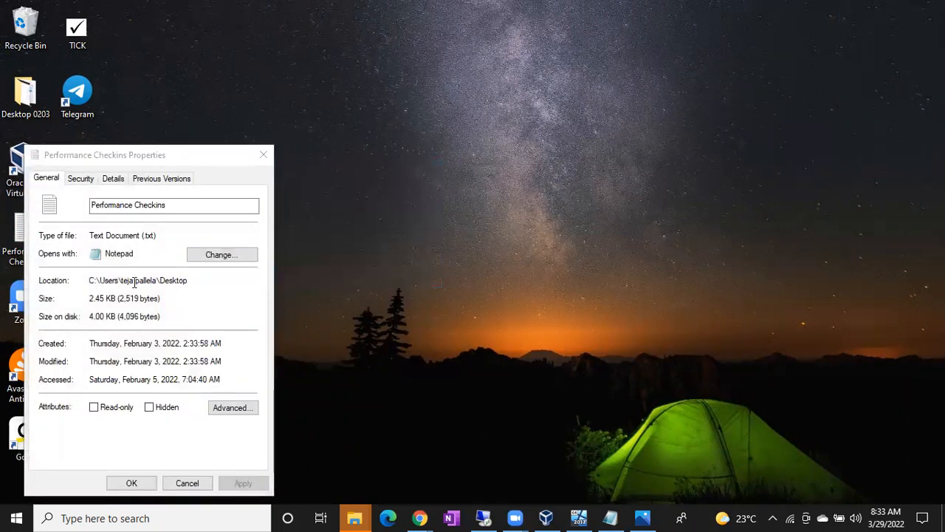
drag(141, 235, 177, 235)
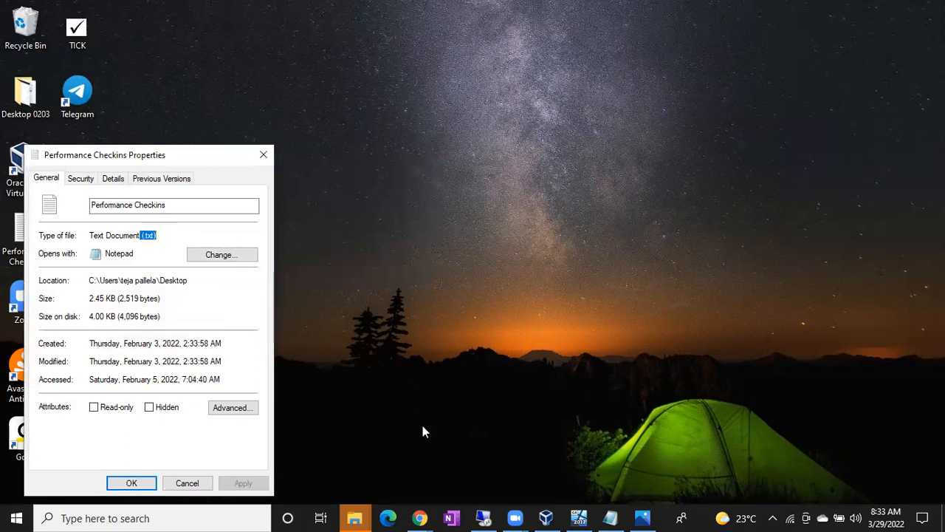
Step: Bring the Notepad notes beside the file properties, compare the file type with the listed extensions, and close the properties
click(617, 517)
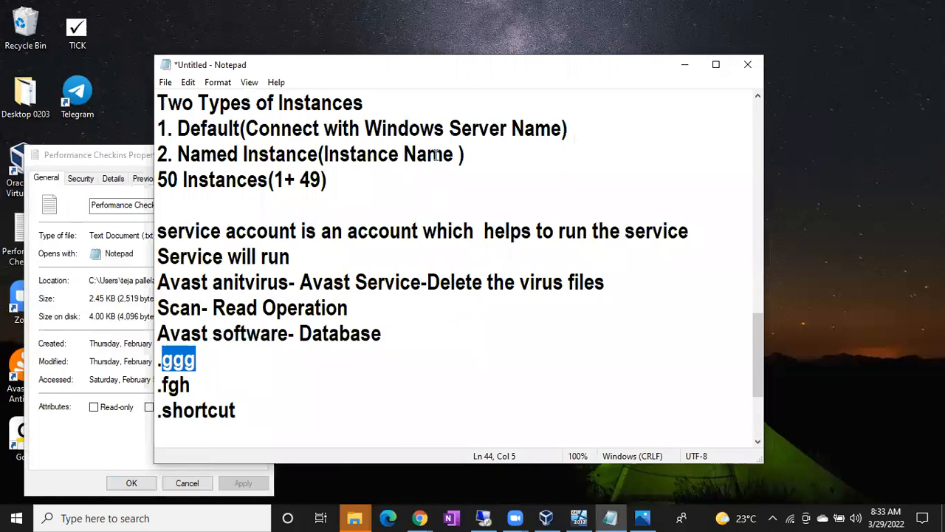
drag(465, 77, 679, 110)
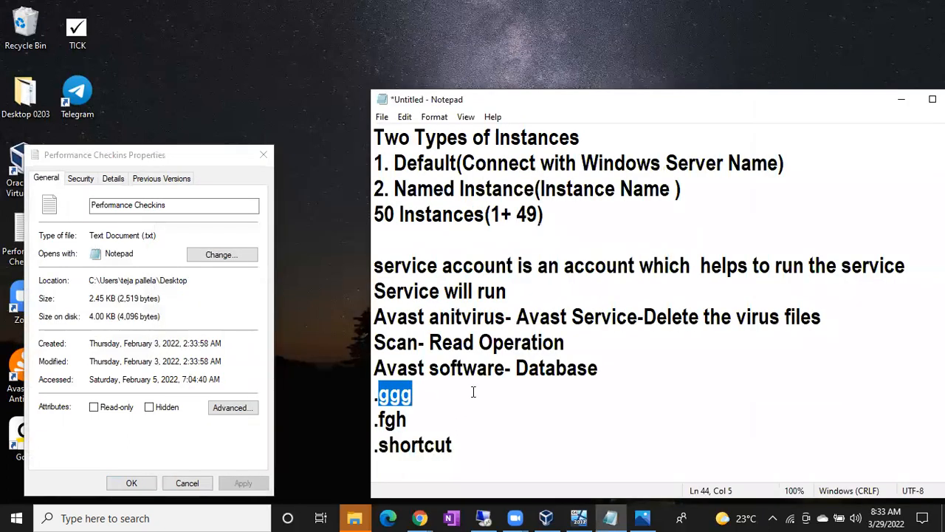
drag(157, 236, 105, 235)
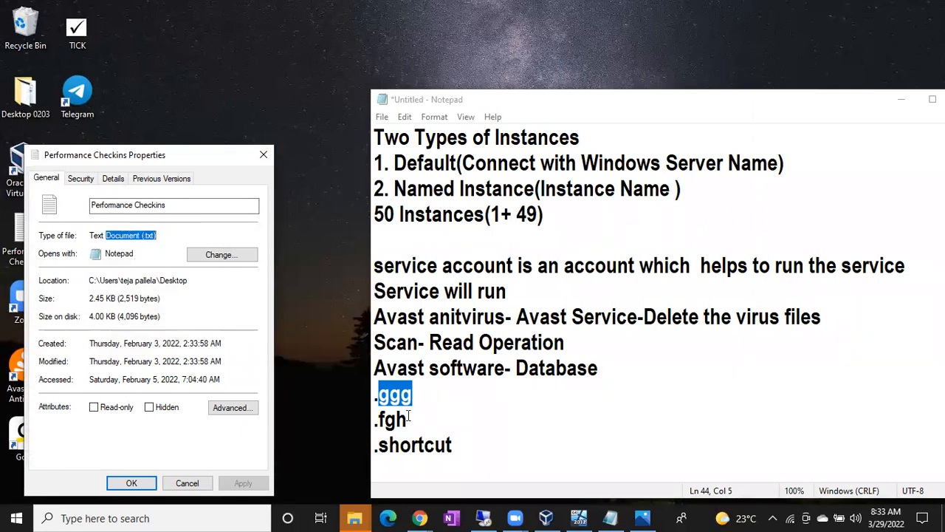
click(258, 153)
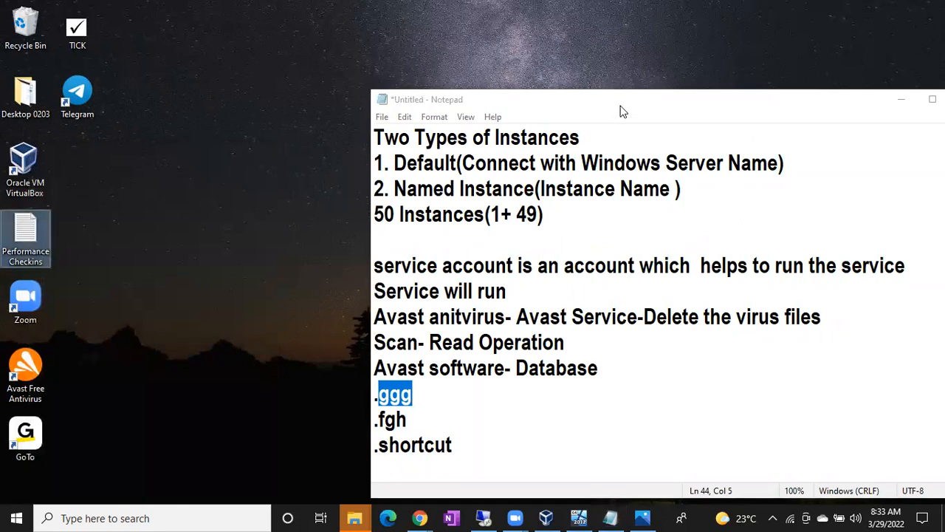
Step: Move the Notepad window nearer the middle of the desktop and add the line "Delete- write operation" after a blank line below .shortcut
drag(620, 106, 372, 107)
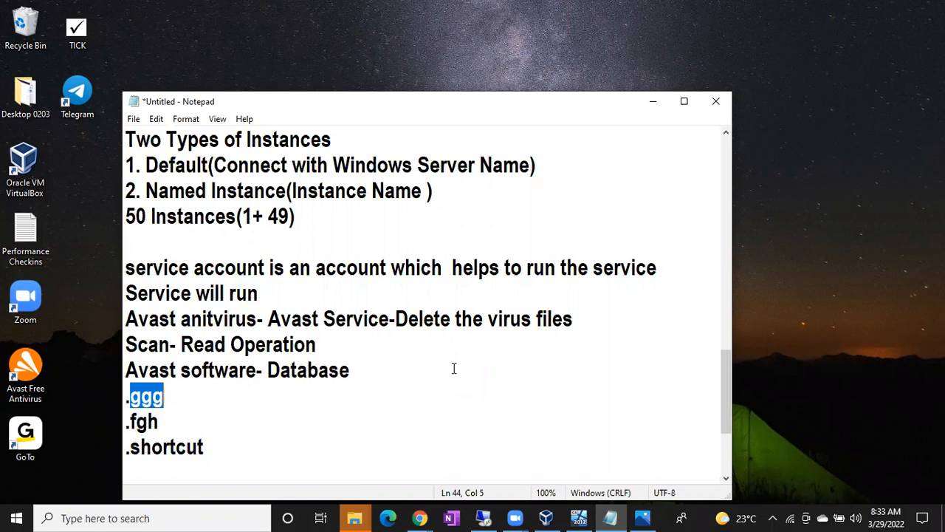
click(276, 453)
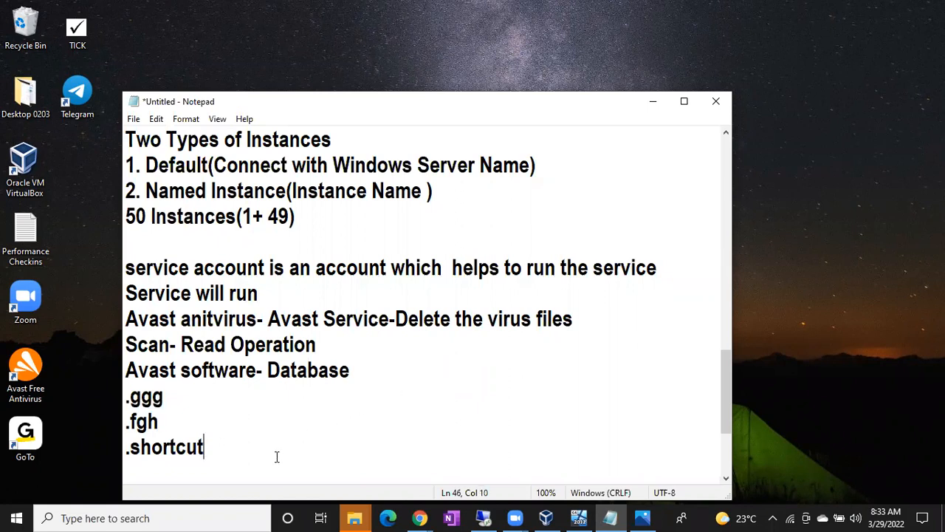
key(Return)
key(Return)
text(Delete)
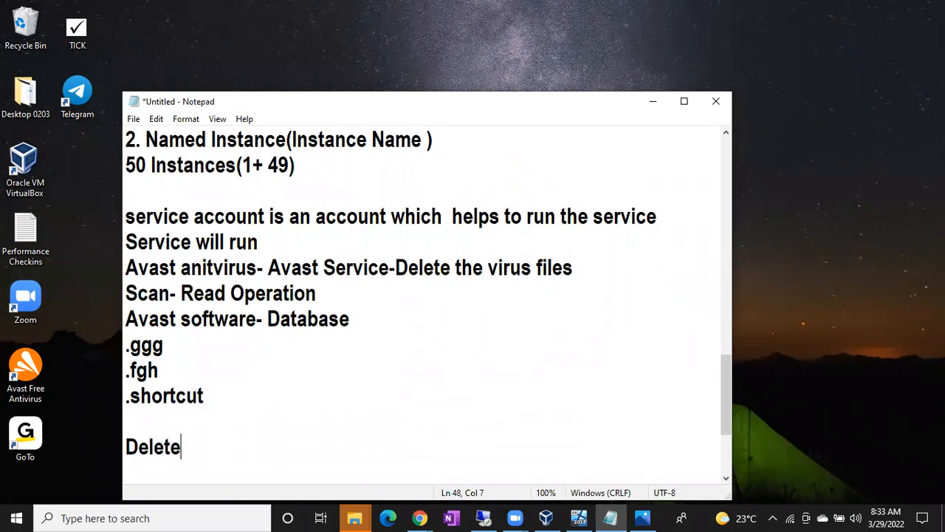
text(- writ)
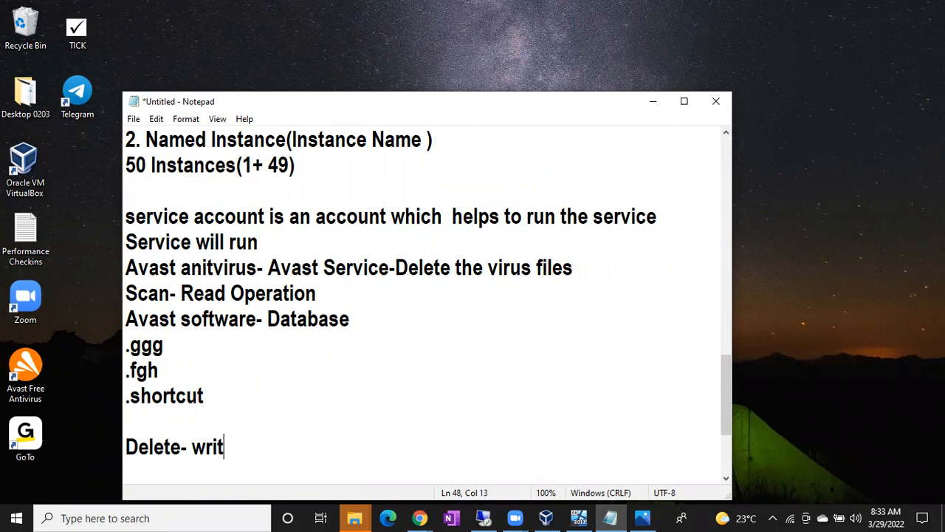
text(e operation)
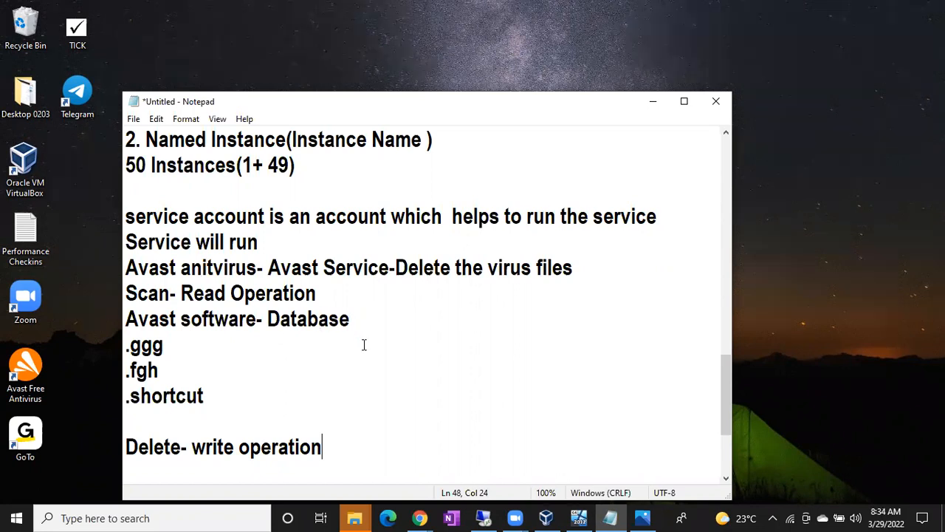
Step: Add the line "can run in the backend- service account" at the end of the notes and highlight its words "service account"
key(Return)
text(ca)
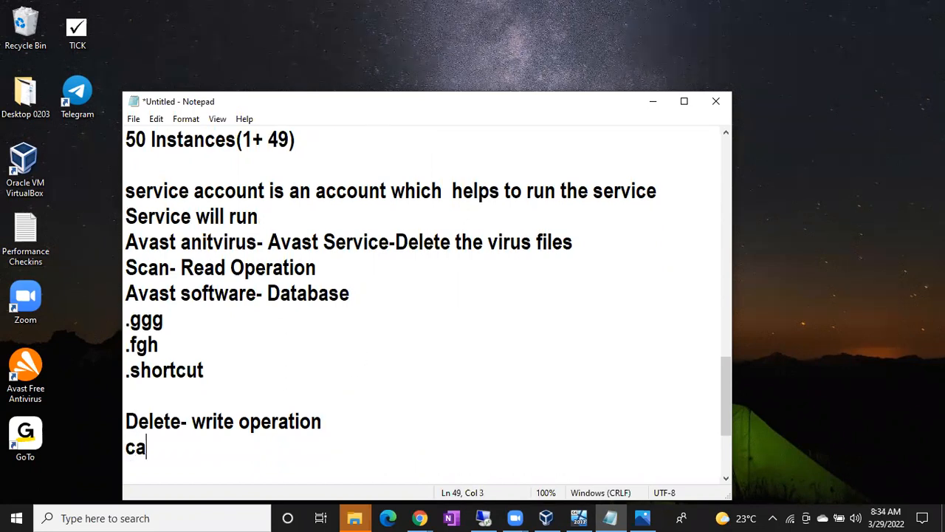
text(n run in the )
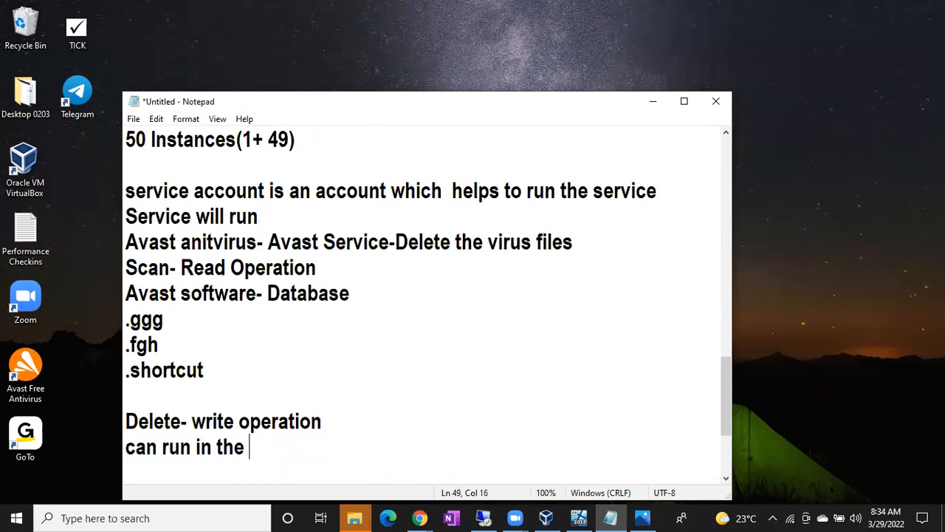
text(backend- )
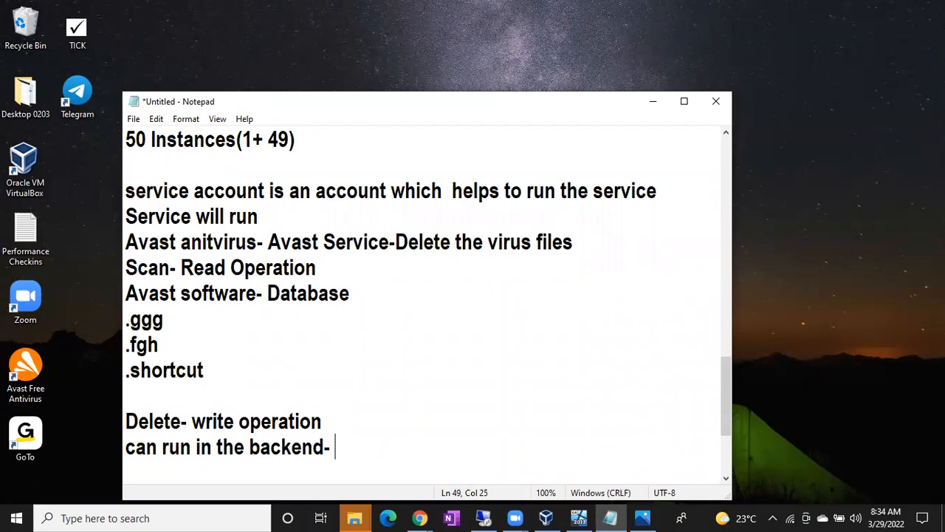
text(service p)
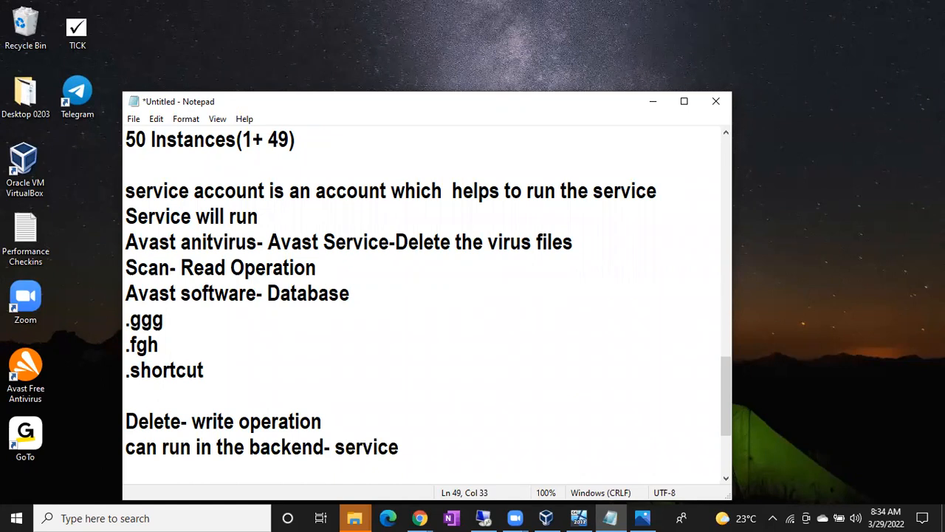
key(BackSpace)
text(aa)
key(BackSpace)
text(ccount)
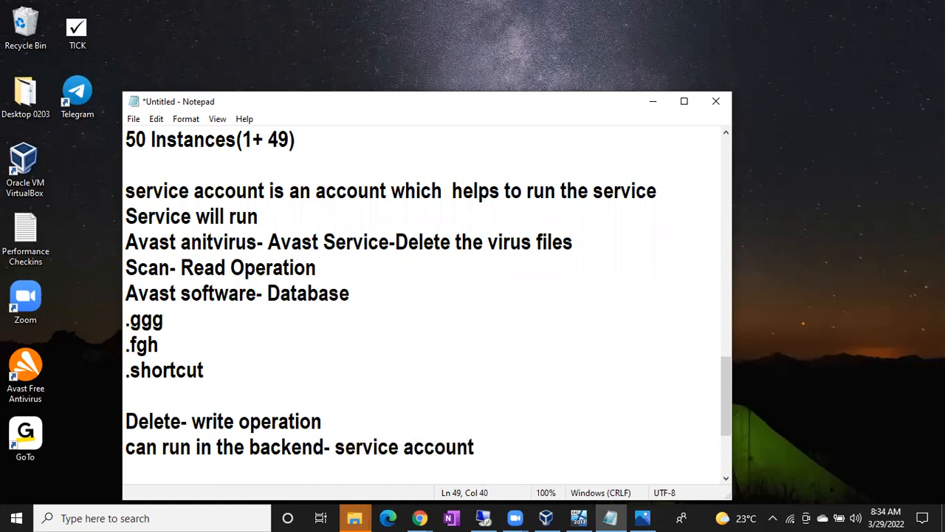
click(30, 92)
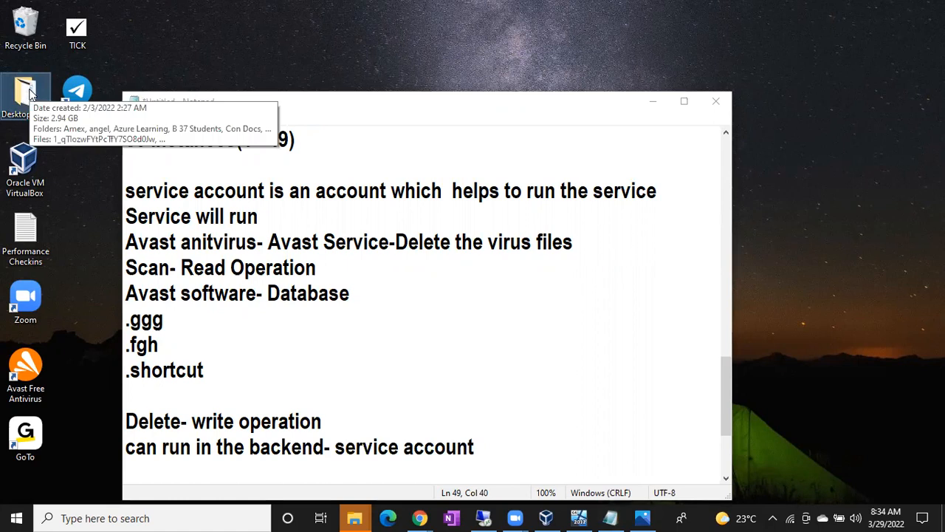
mouse_move(334, 447)
mouse_down()
mouse_move(473, 447)
mouse_move(345, 447)
mouse_up()
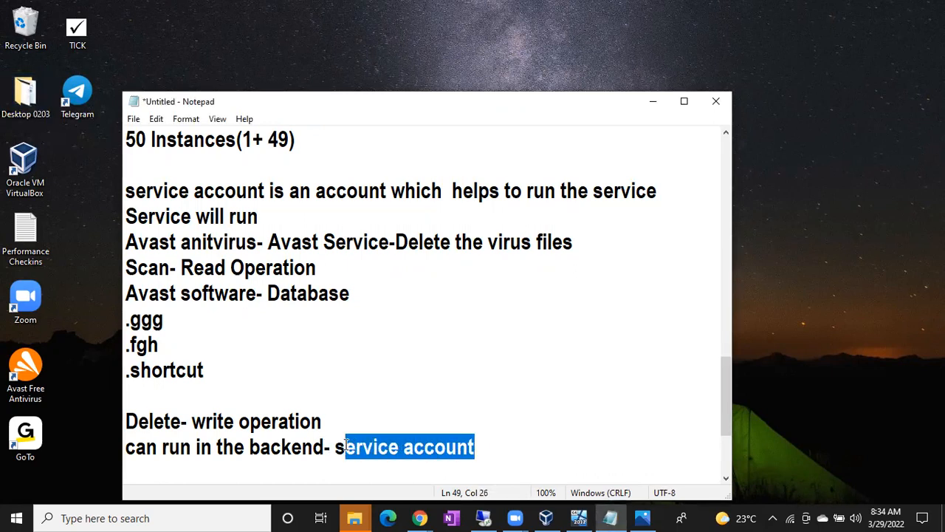
Step: Open the Windows Services console and widen the Description, Status and Startup Type columns
key(super+r)
text(serv)
key(Down)
key(Return)
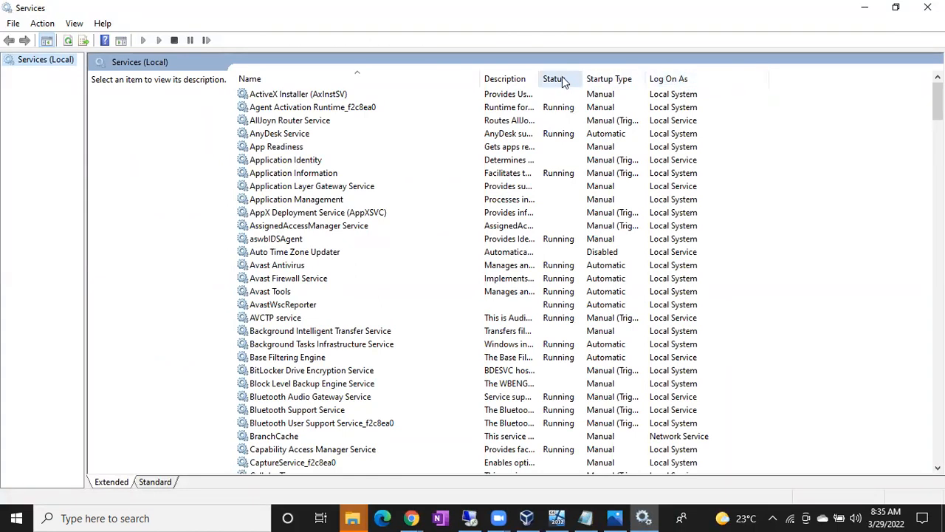
drag(540, 77, 661, 75)
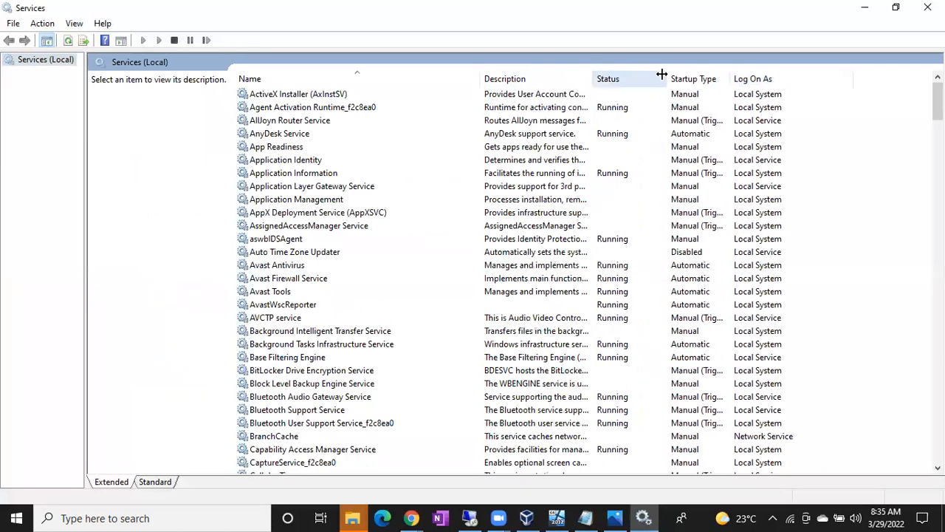
drag(728, 74, 755, 74)
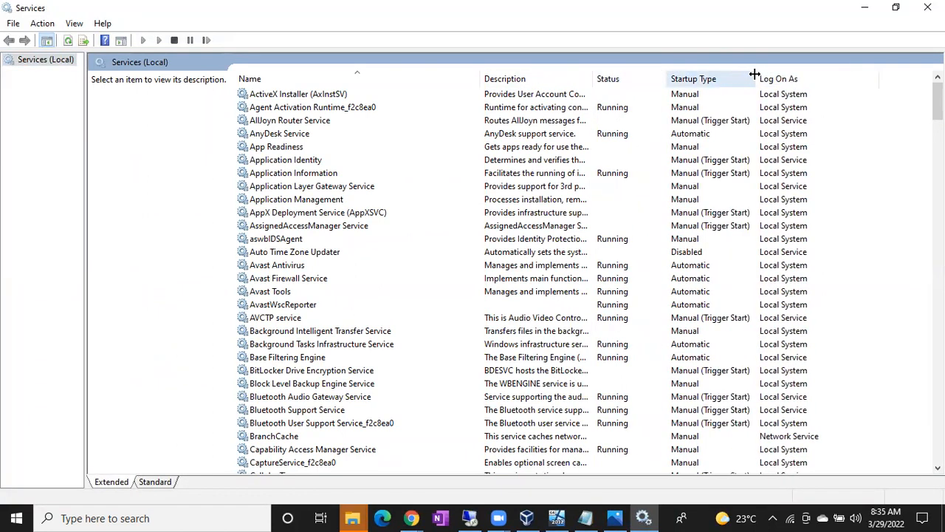
Step: Sort the services by Log On As and review the accounts they run under
click(798, 84)
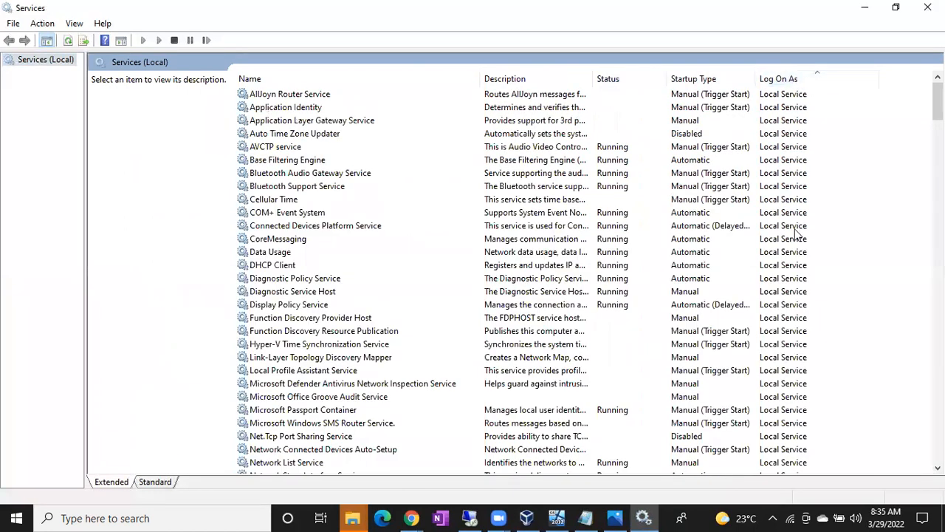
scroll(798, 232, down, 15)
scroll(797, 231, down, 15)
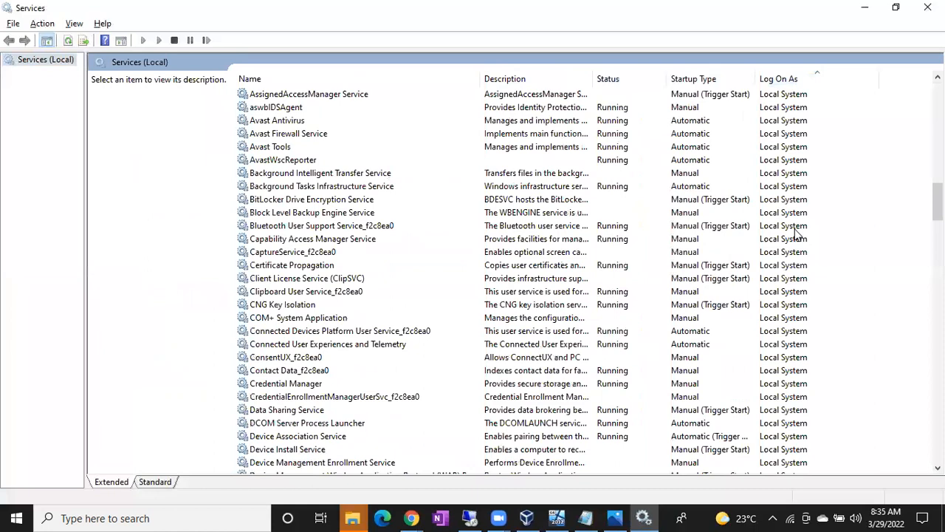
Step: In the Notepad notes, list Local System, Local Service and Network Service on separate lines after a blank line at the end
key(alt+Tab)
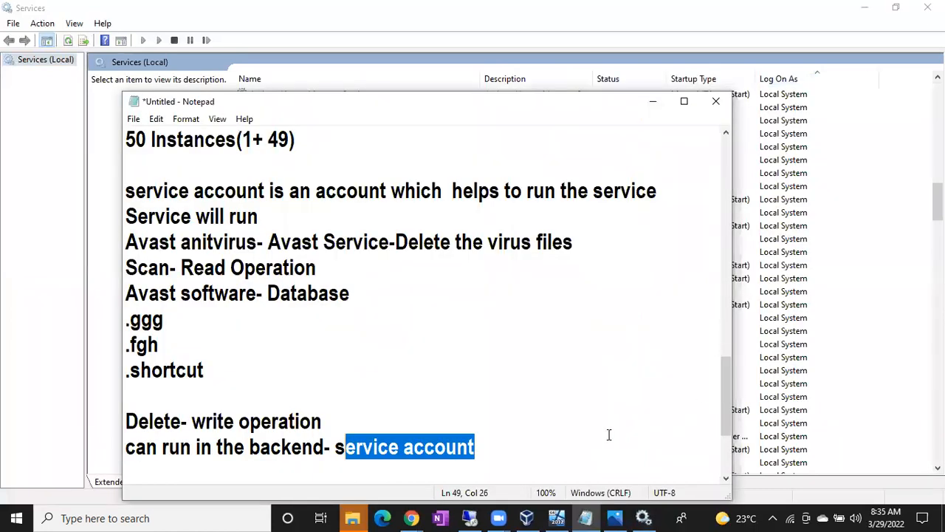
click(588, 435)
key(Return)
key(Return)
text(Local System)
key(Return)
text(Local Service)
key(Return)
text(Network Service)
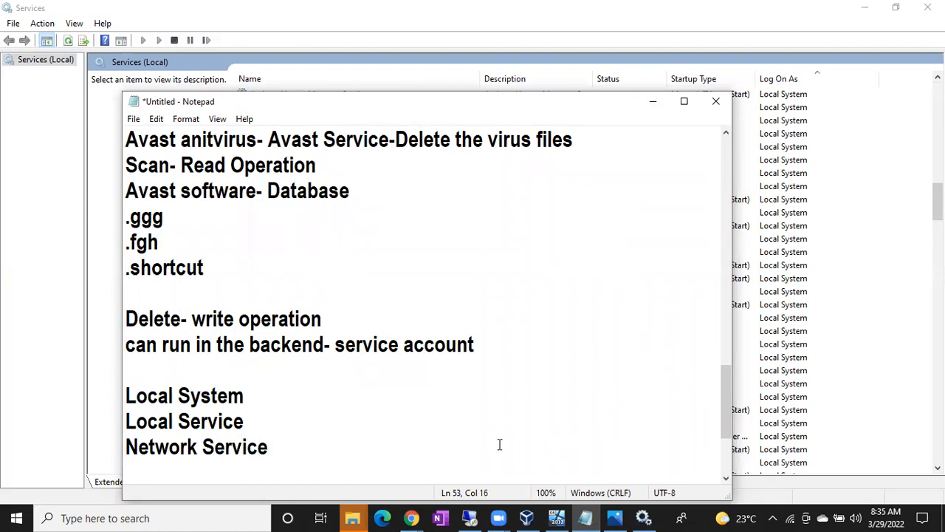
Step: Return to the Services console and check the Log On As accounts further down the list
click(805, 332)
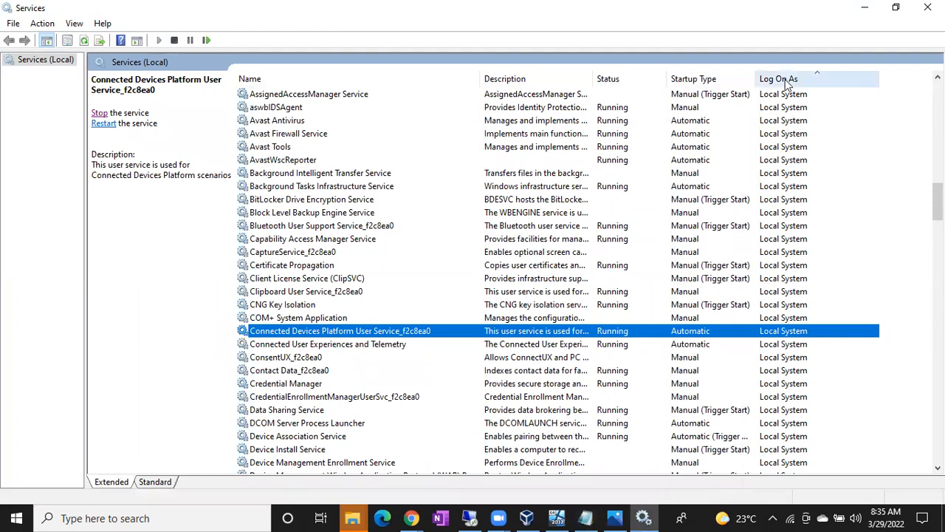
scroll(787, 338, down, 5)
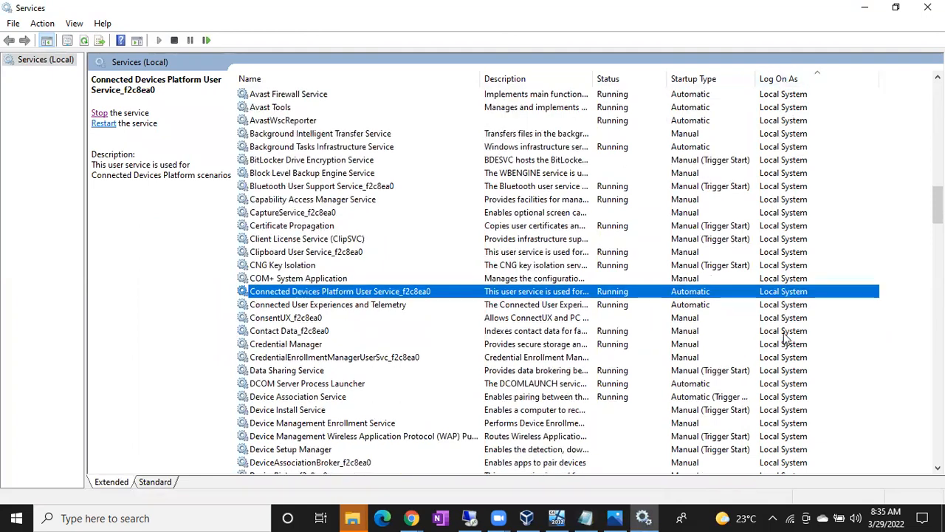
scroll(787, 338, down, 20)
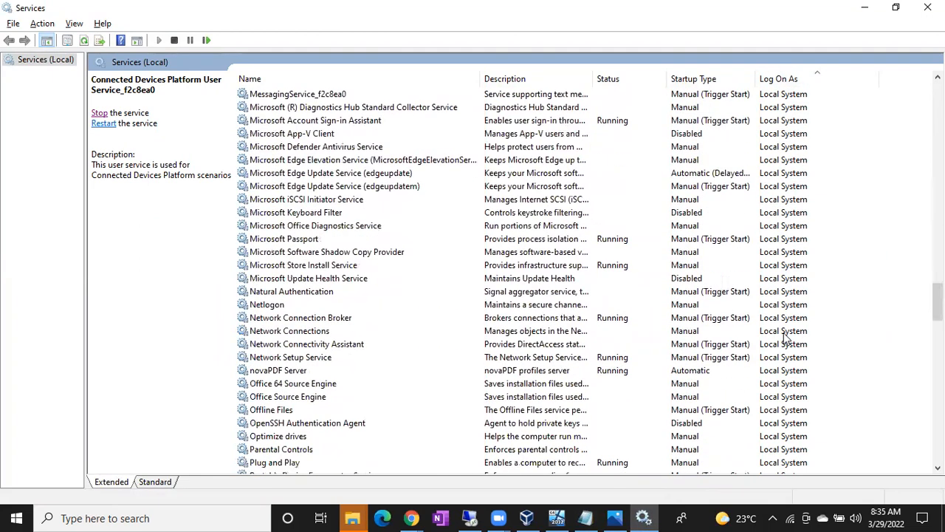
Step: Switch to the Notepad notes and highlight the Avast antivirus, service account and .ggg entries in turn to relate them
key(alt+Tab)
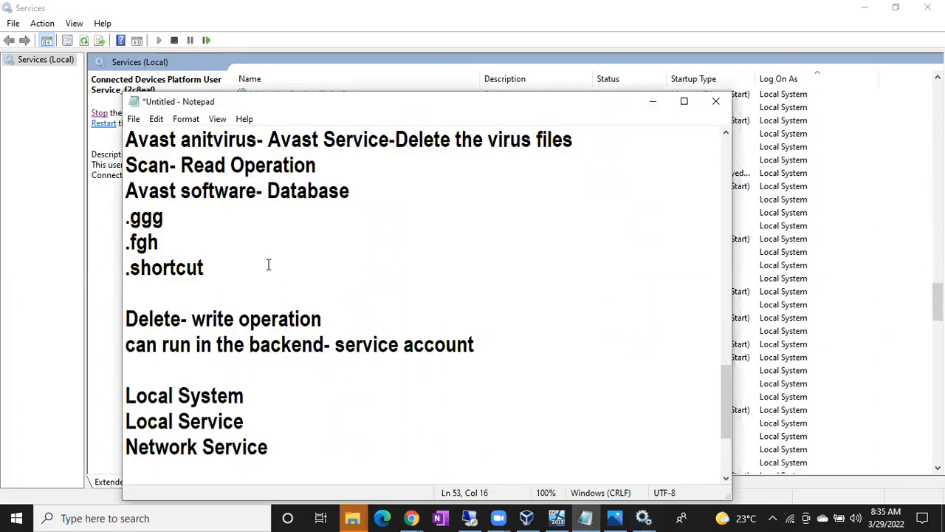
drag(149, 139, 248, 142)
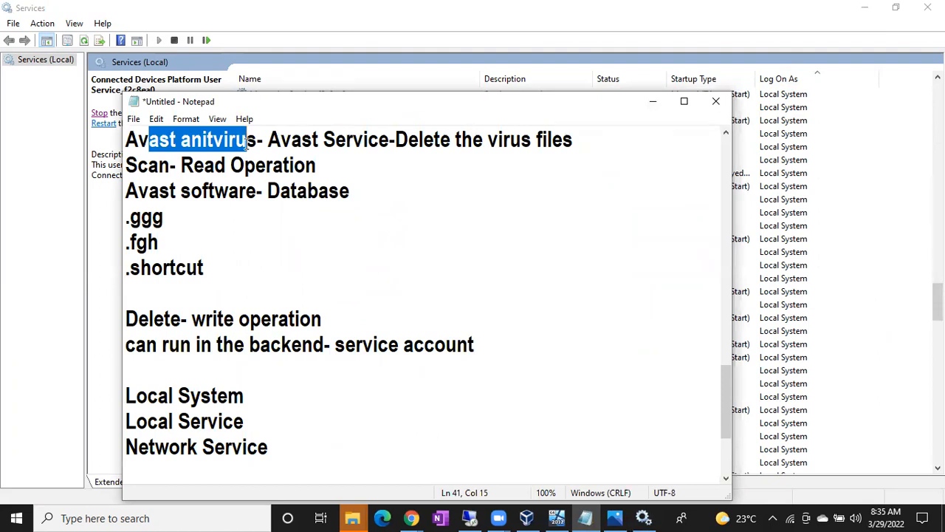
drag(336, 344, 486, 343)
click(180, 217)
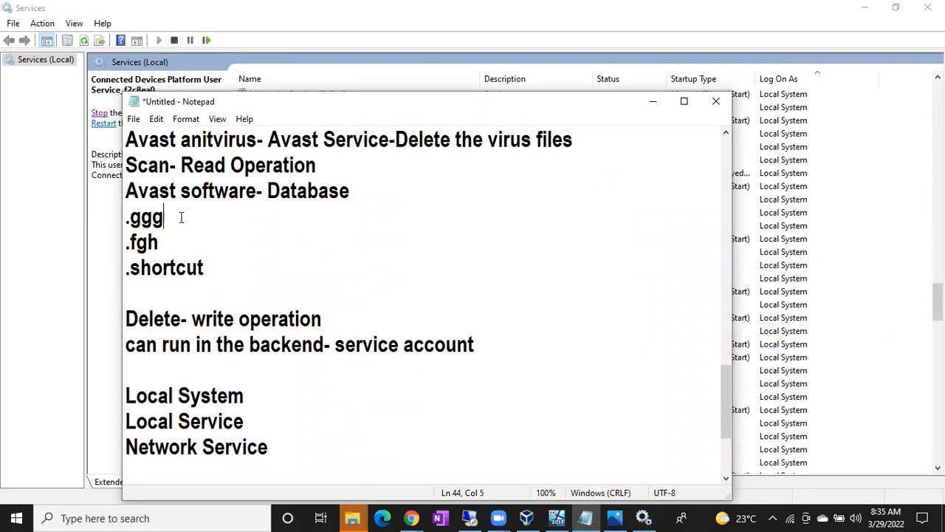
drag(180, 217, 130, 217)
drag(485, 343, 334, 345)
drag(192, 220, 125, 217)
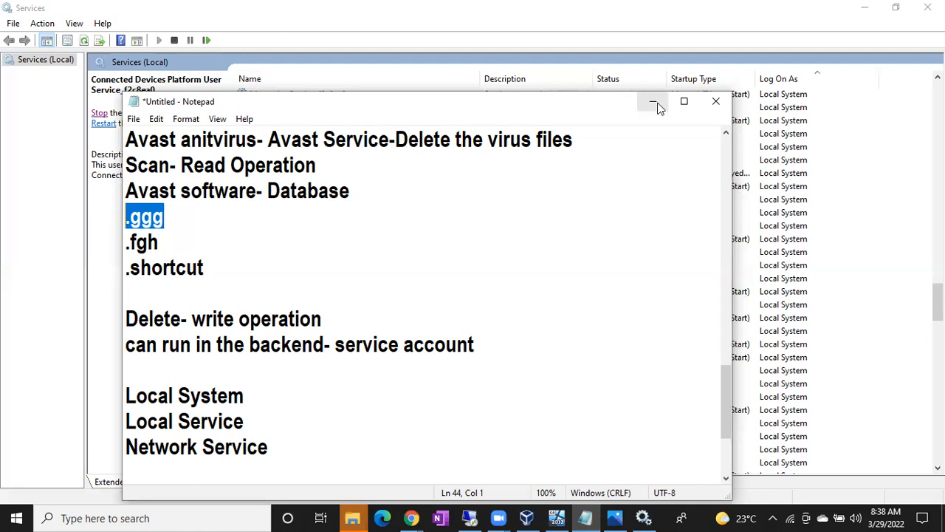
Step: Minimize Notepad and examine the whole services list, comparing the Local Service, Local System, Network Service and SQL Server logon accounts
click(660, 108)
scroll(431, 326, up, 13)
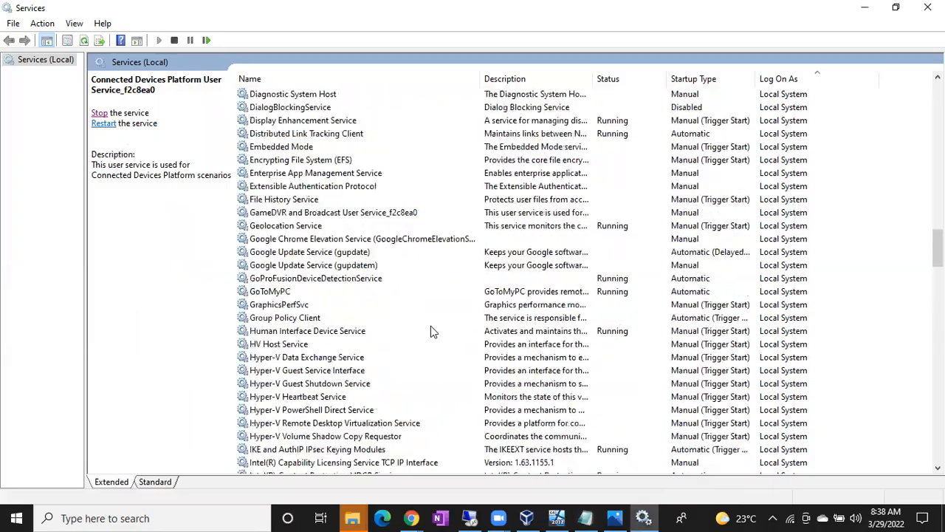
scroll(430, 330, up, 20)
scroll(431, 331, down, 15)
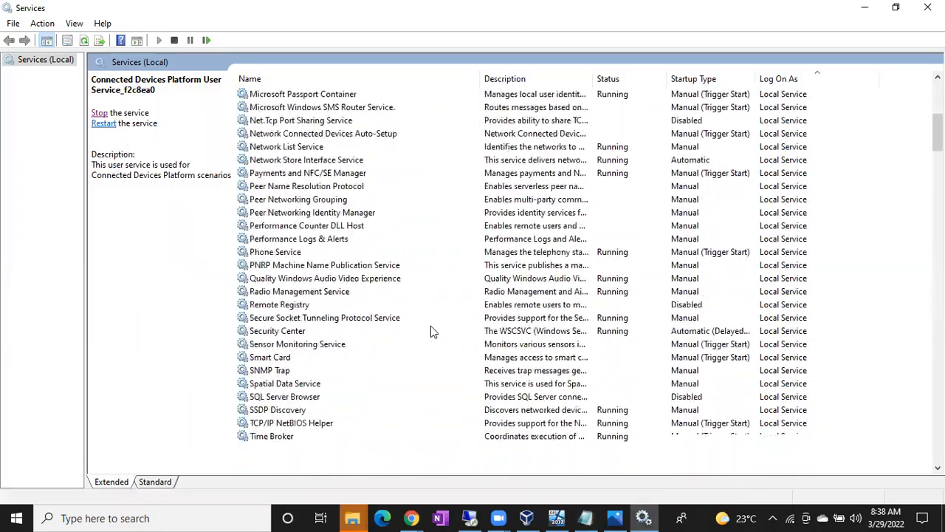
scroll(430, 331, down, 20)
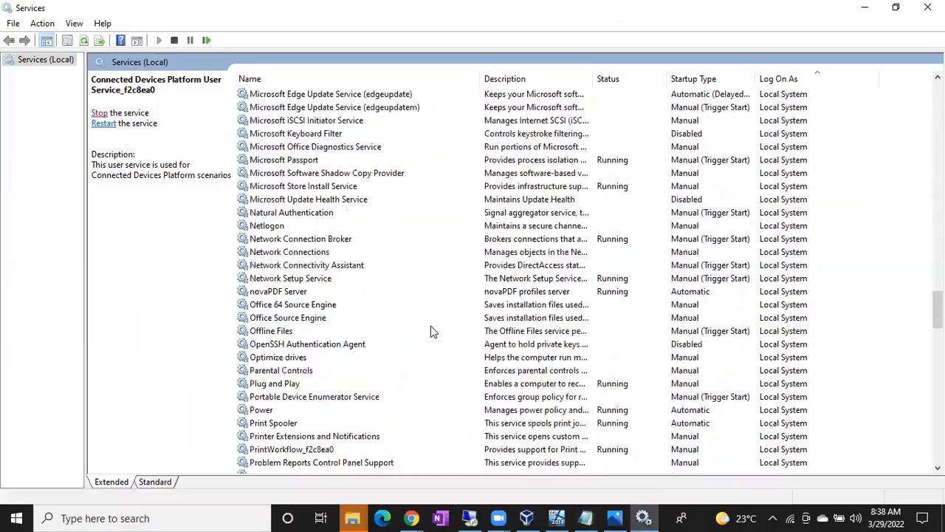
scroll(431, 331, down, 20)
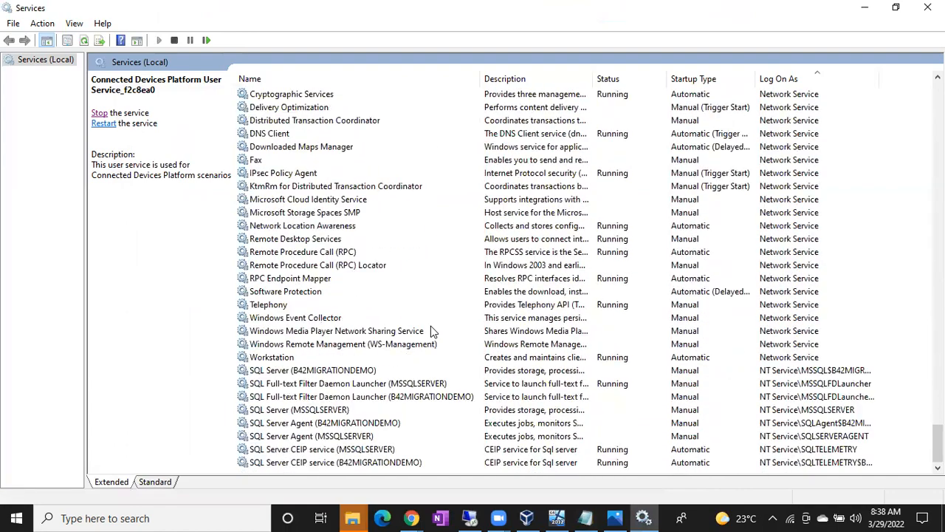
scroll(433, 331, up, 20)
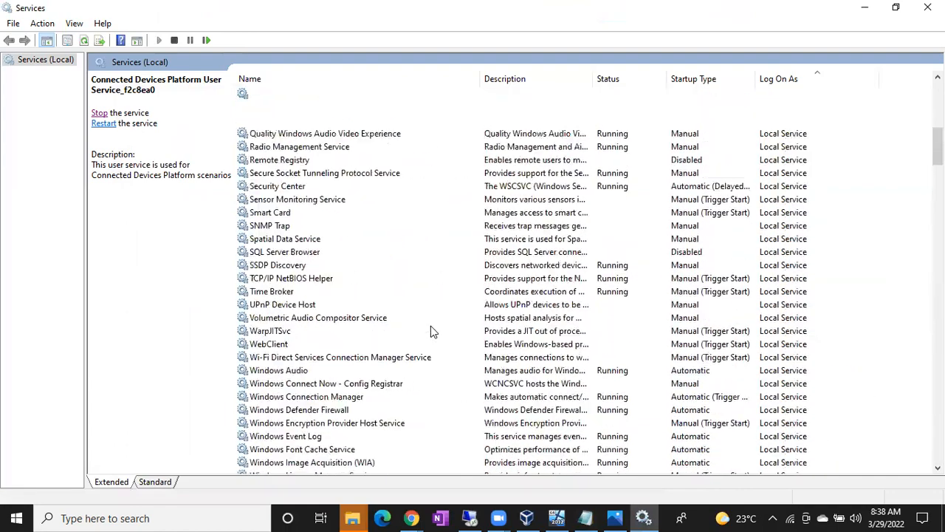
scroll(431, 331, up, 16)
scroll(431, 331, down, 20)
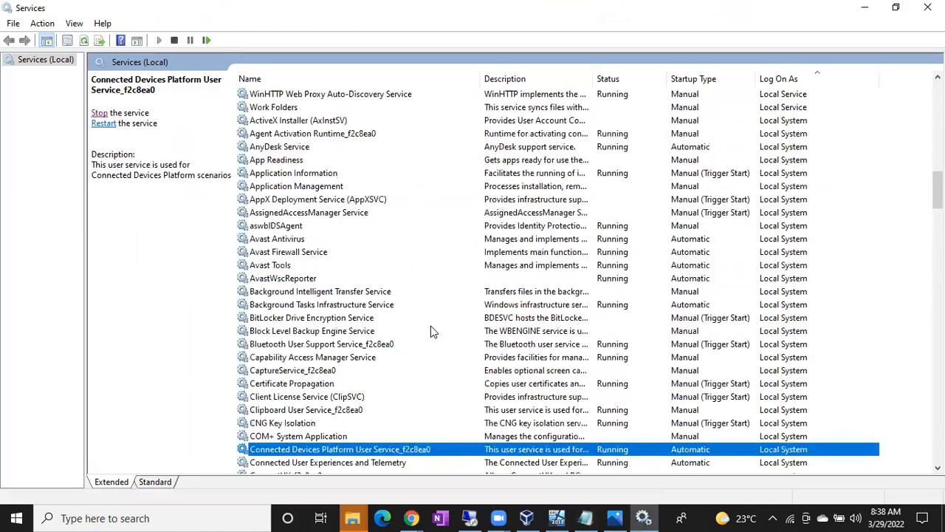
scroll(432, 331, down, 20)
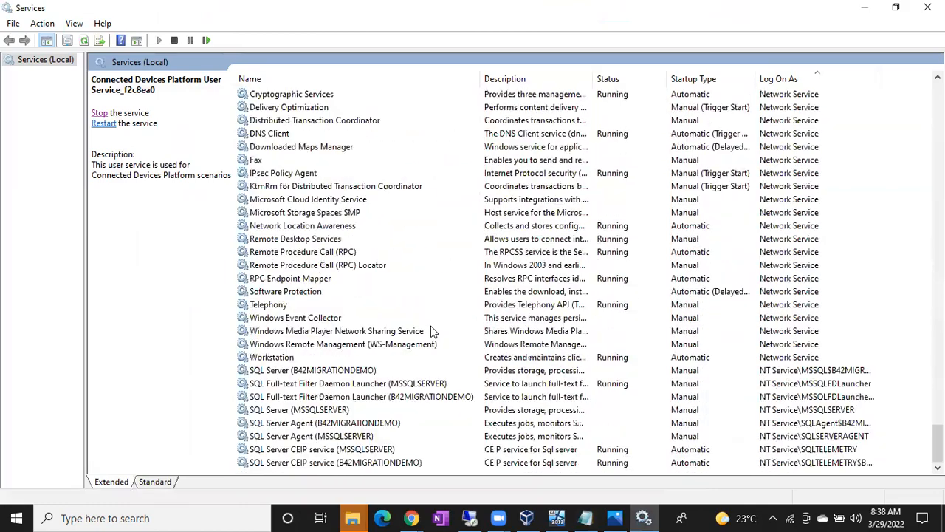
scroll(432, 332, up, 20)
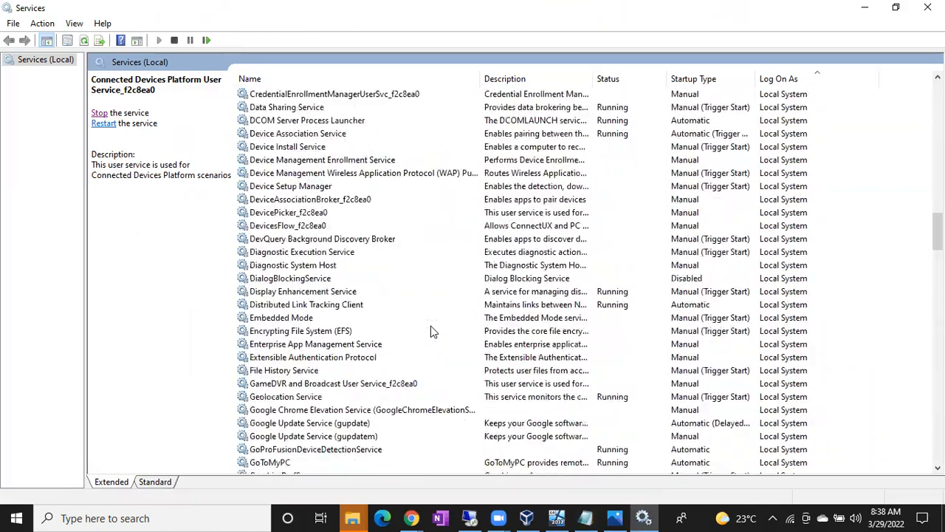
scroll(432, 332, up, 20)
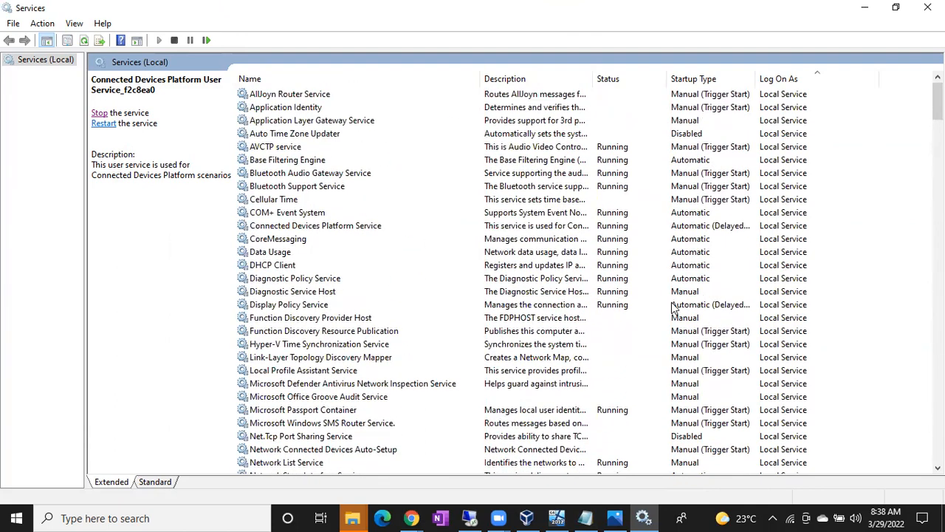
Step: Examine the services list, comparing which services log on as Local Service and which as Local System
scroll(804, 296, down, 20)
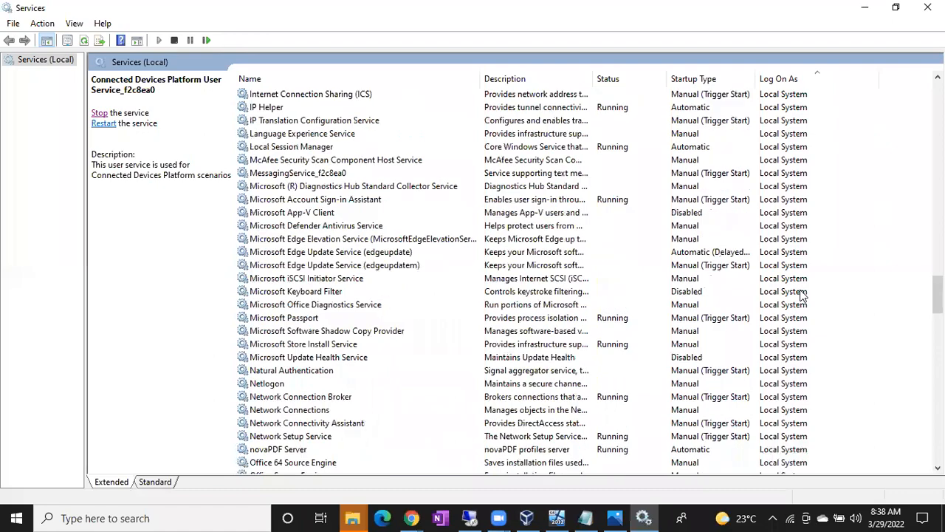
scroll(804, 297, down, 20)
scroll(804, 297, up, 20)
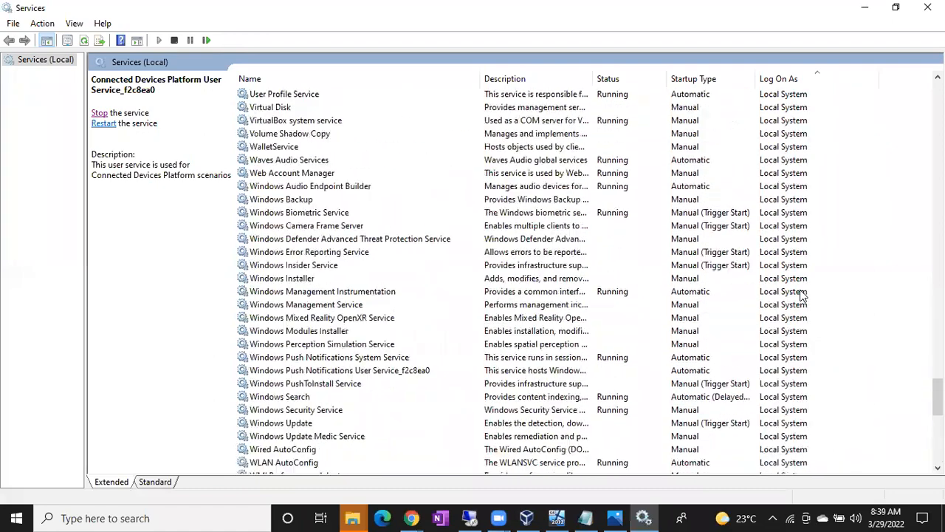
click(803, 295)
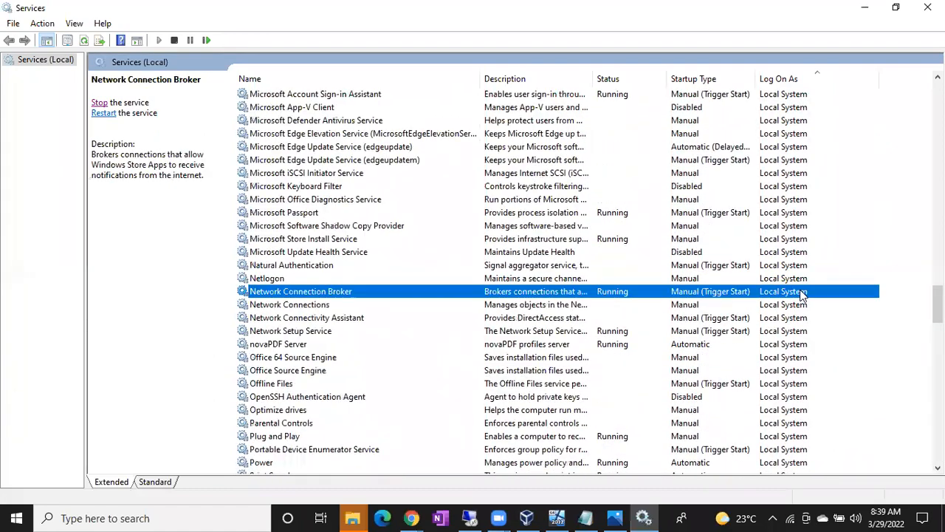
scroll(804, 296, down, 20)
scroll(804, 295, down, 15)
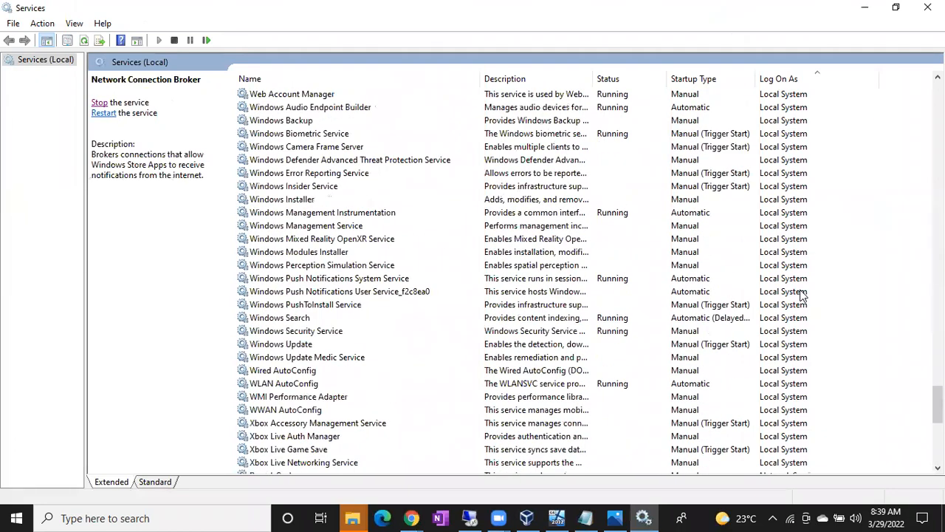
click(802, 292)
scroll(803, 295, up, 20)
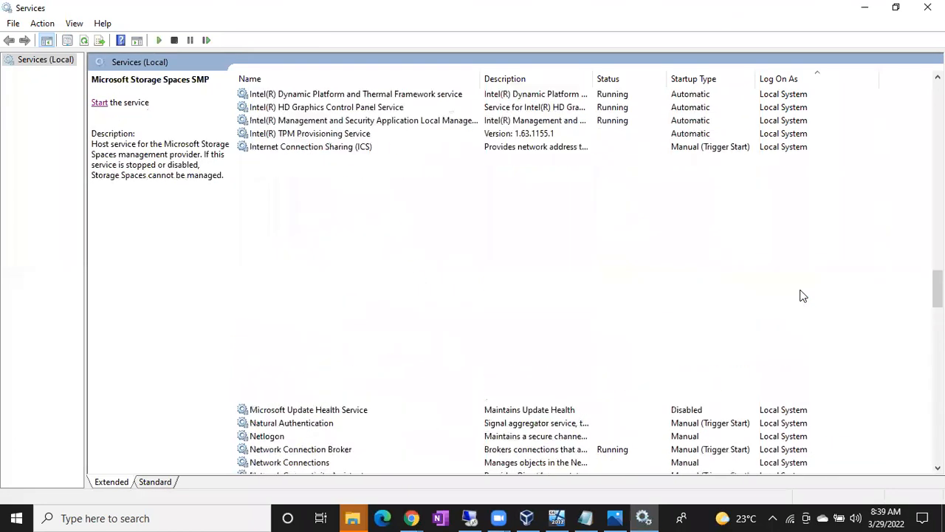
click(784, 203)
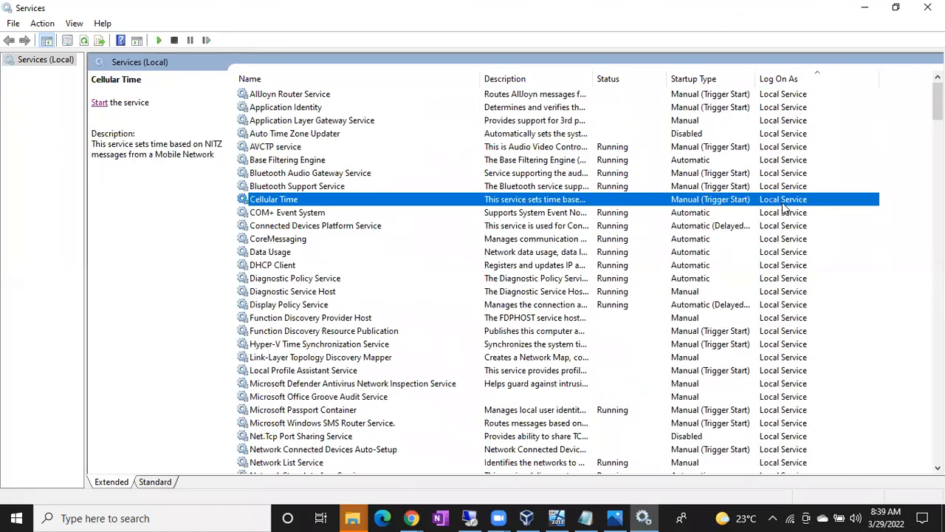
scroll(785, 209, down, 15)
scroll(435, 292, down, 6)
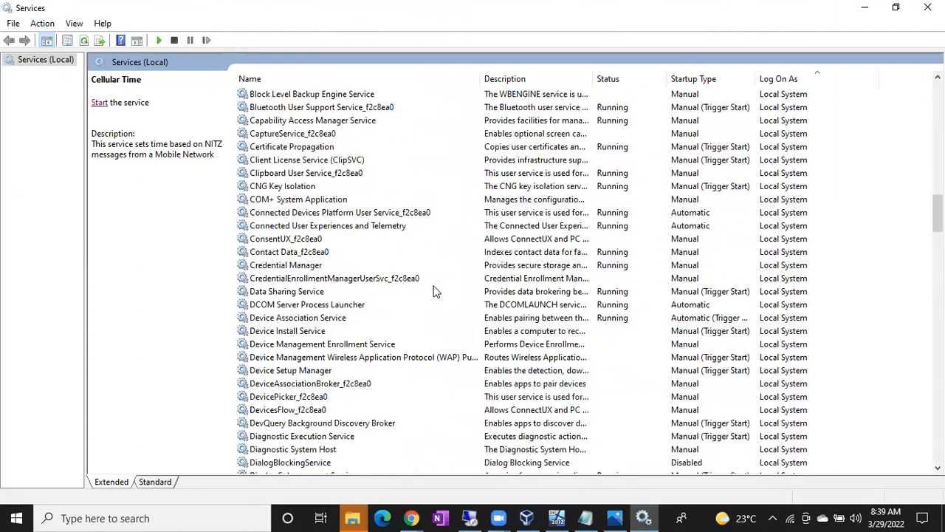
scroll(434, 292, down, 10)
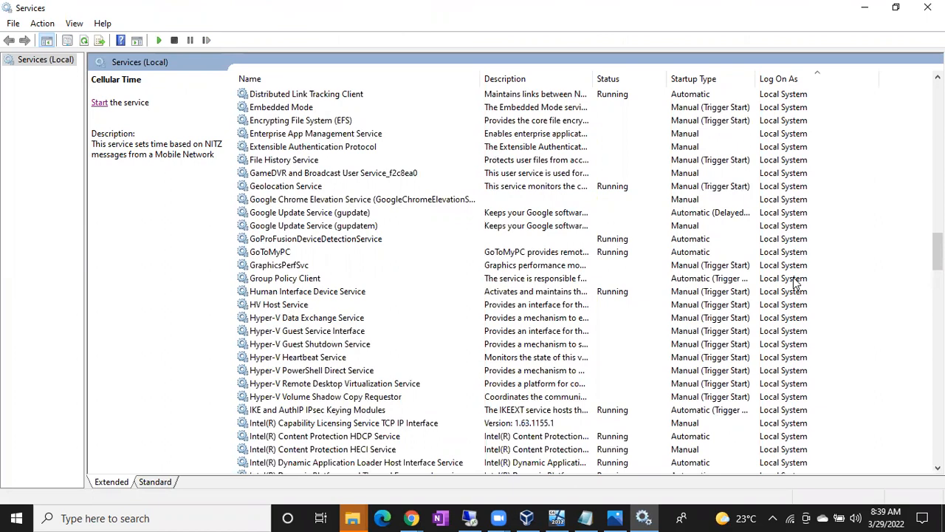
Step: Switch to the Notepad notes and append "- head maid" to the Local System line
click(585, 517)
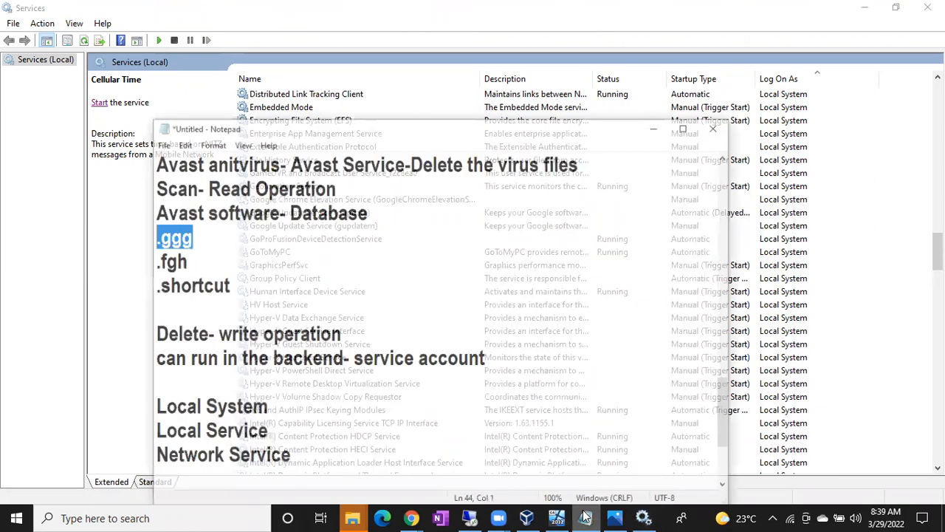
click(125, 395)
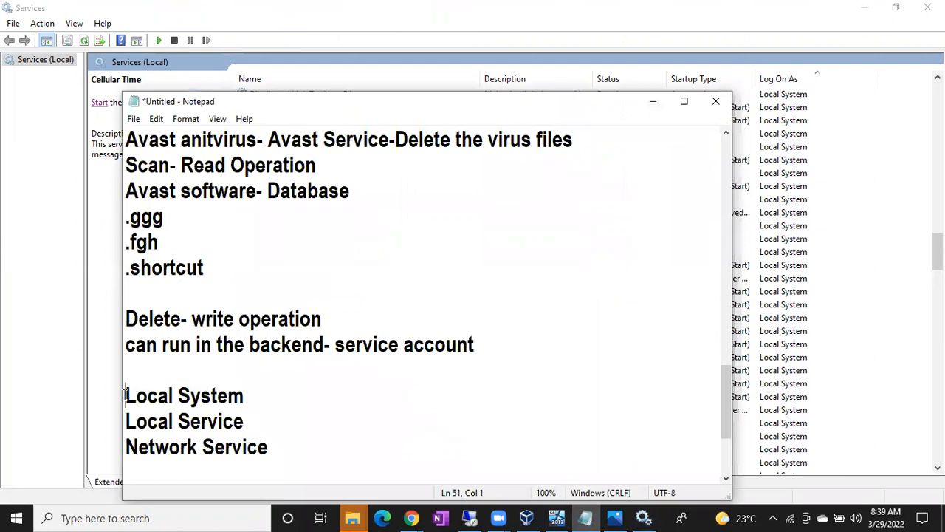
drag(126, 395, 260, 390)
click(236, 399)
text(- head maid)
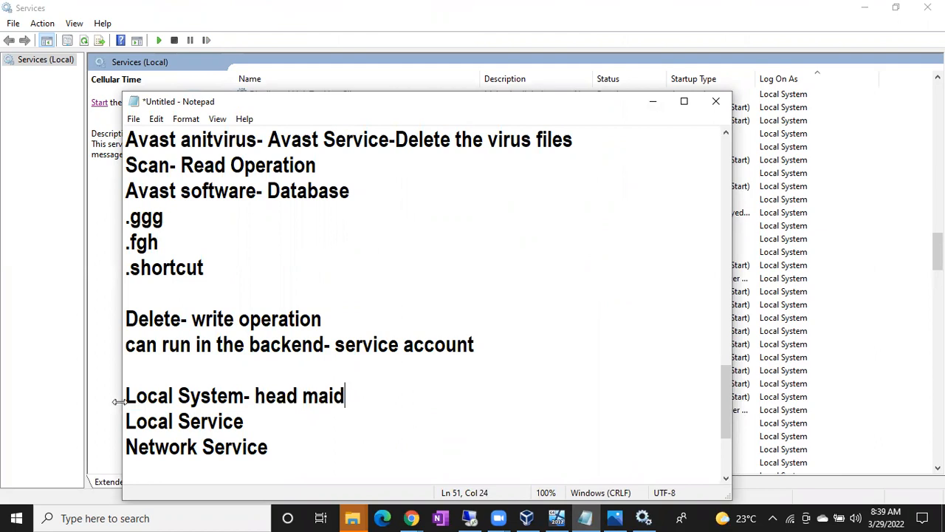
Step: Highlight the Local System entry in the notes, then the Local System and Local Service lines together
drag(126, 399, 251, 398)
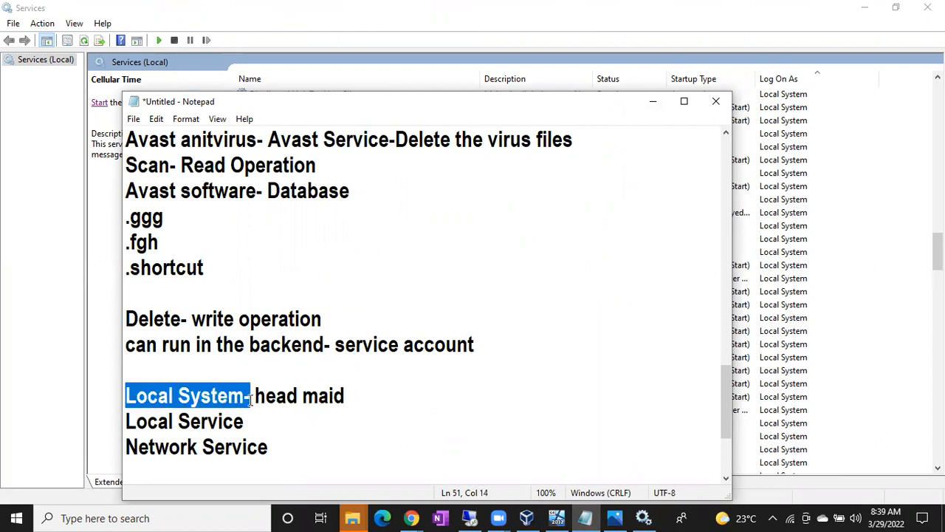
click(255, 397)
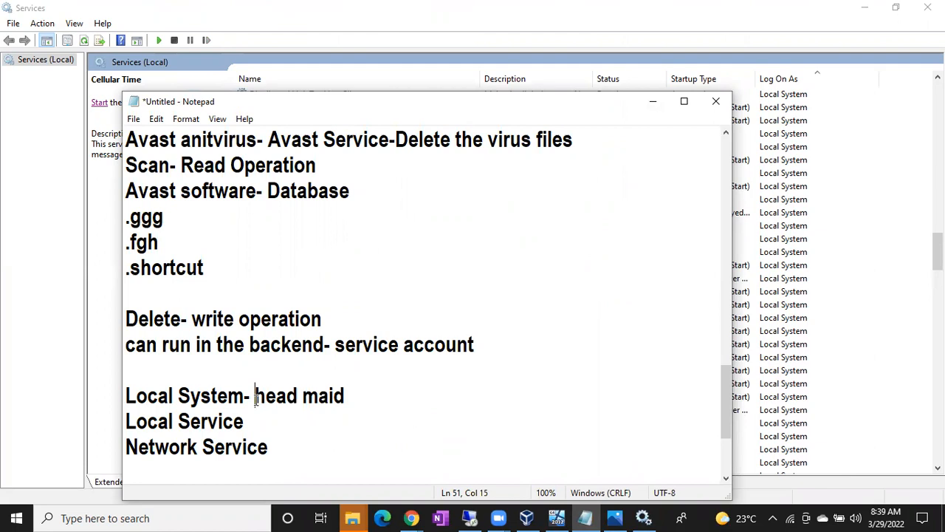
drag(126, 396, 400, 419)
click(401, 419)
Step: Return to the Services console and review the services that log on as Local System, down to the first Network Service entries
click(850, 336)
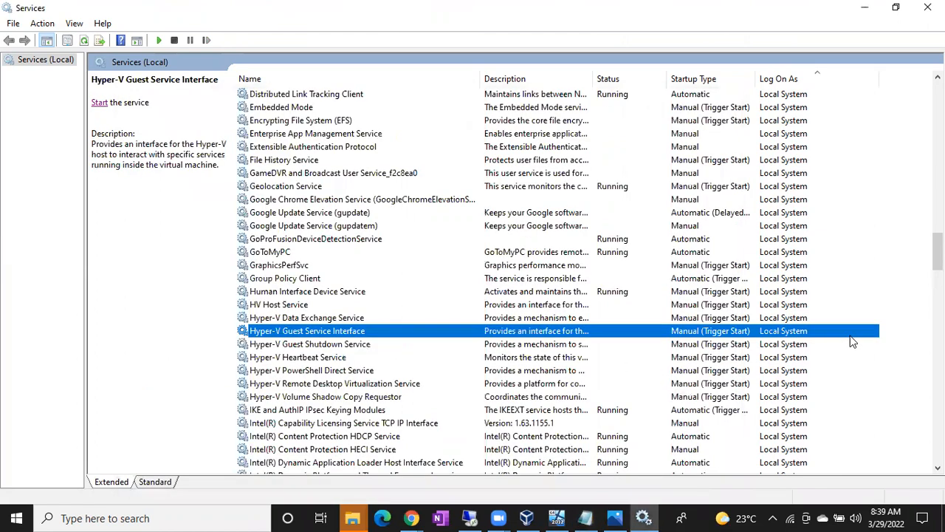
scroll(786, 332, down, 8)
scroll(787, 332, down, 20)
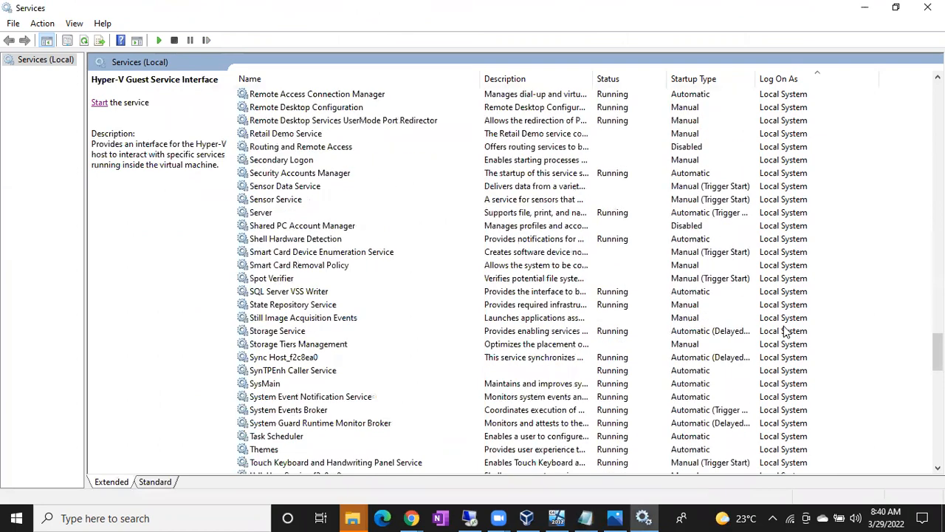
scroll(787, 332, down, 13)
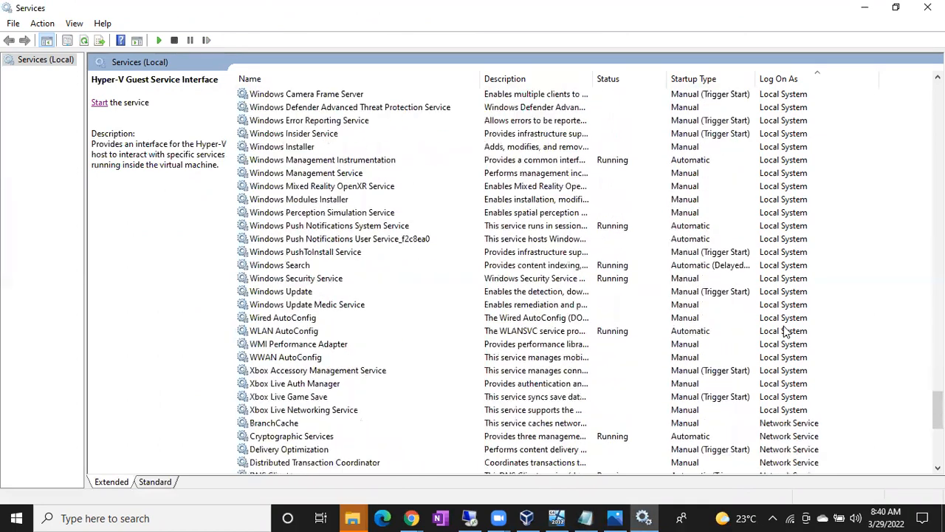
scroll(787, 332, up, 20)
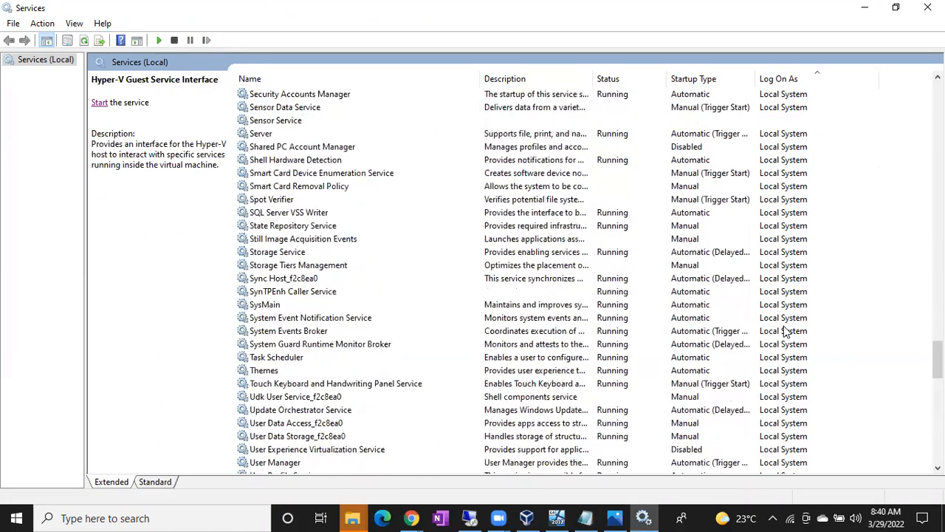
scroll(786, 332, up, 12)
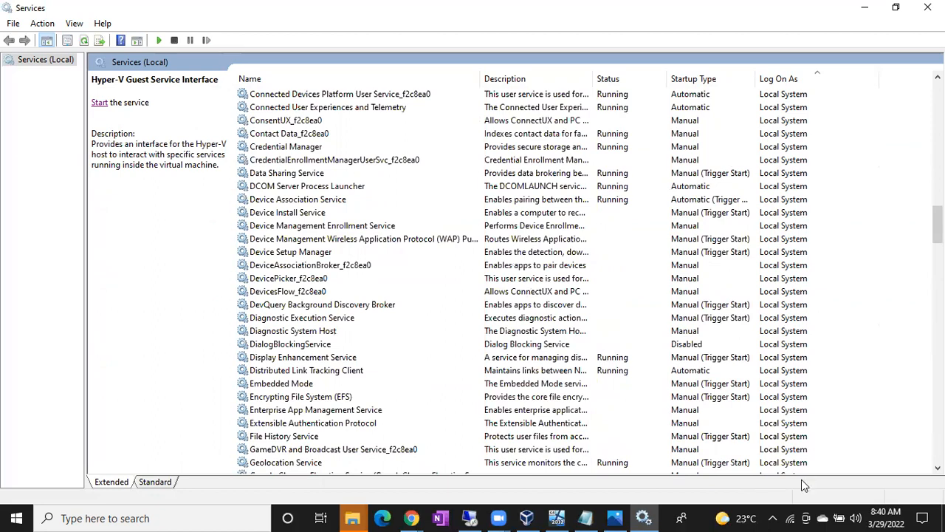
Step: In the Notepad notes, add the line "Customized service account-" after a blank line below Network Service
click(586, 518)
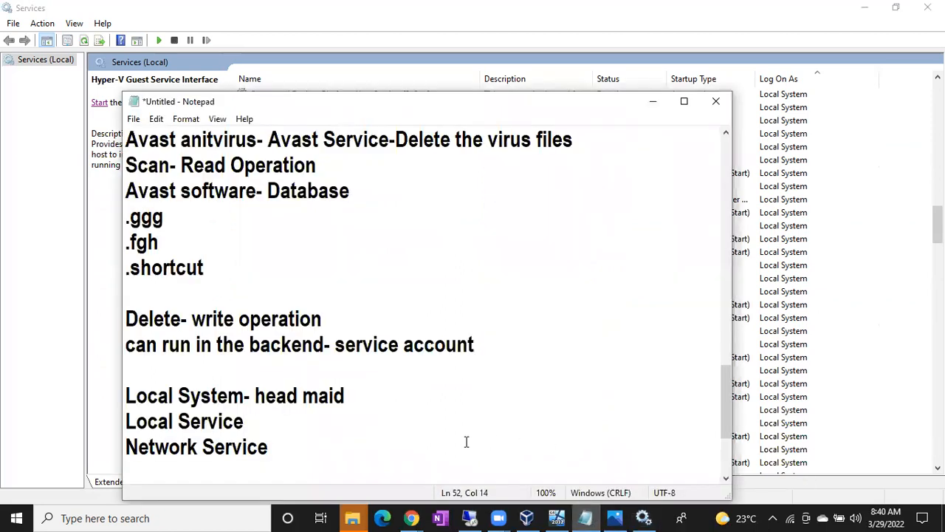
click(363, 473)
key(Return)
text(Customized)
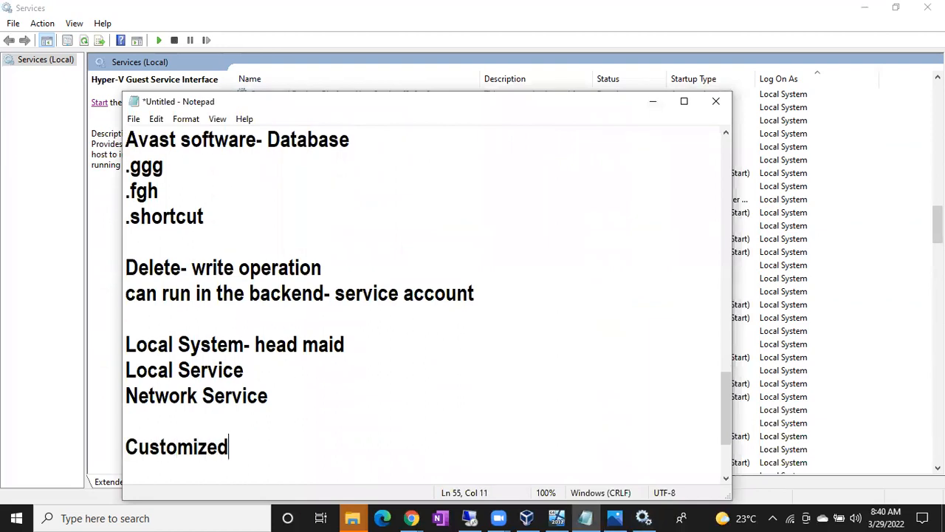
text( service account-)
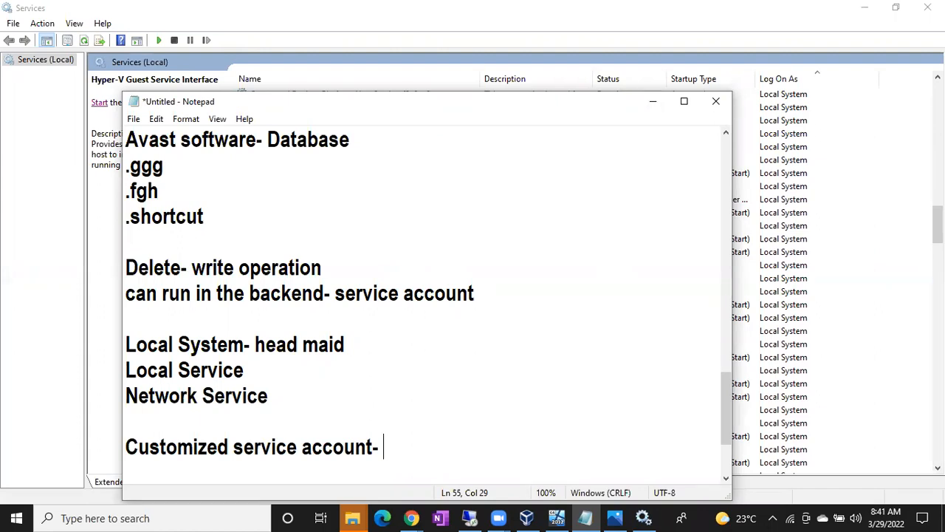
Step: Switch to the remote SQL Server 2017 Setup and check the account names of SQL Server Agent and SQL Server Database Engine
click(471, 518)
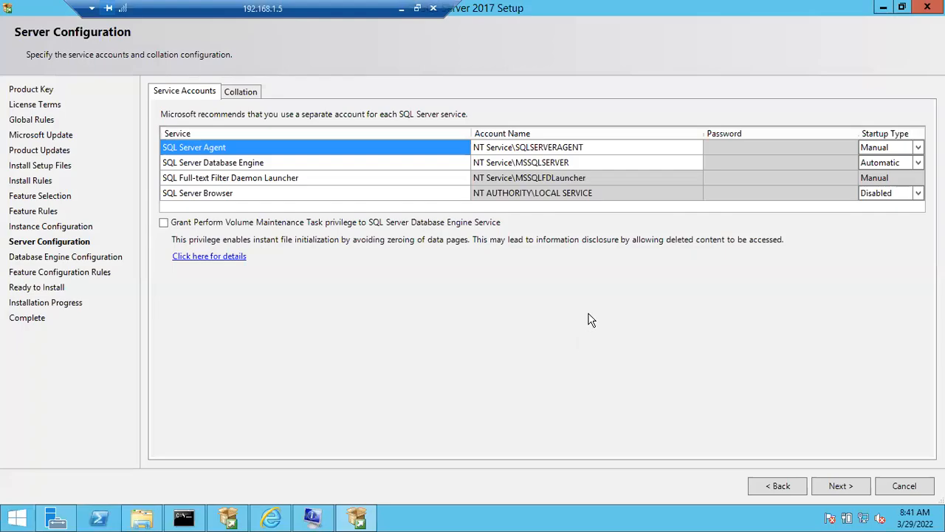
click(584, 150)
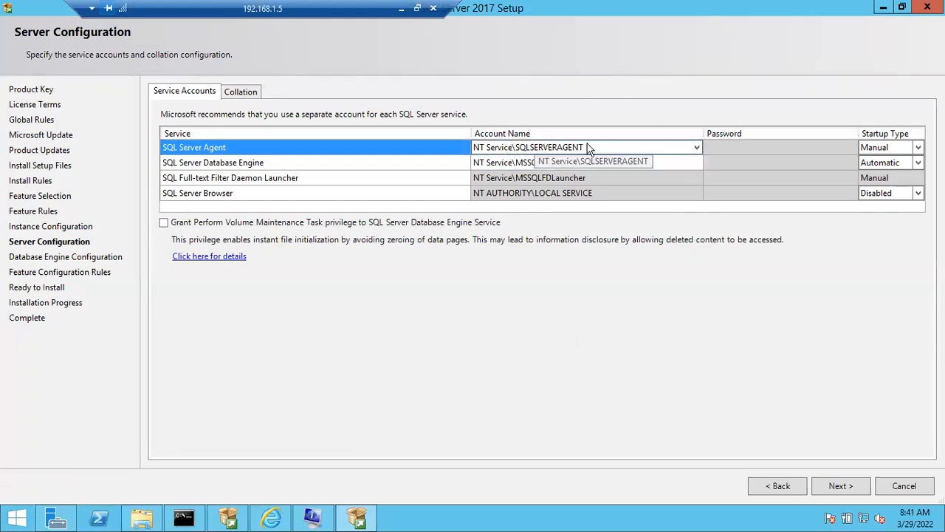
click(521, 166)
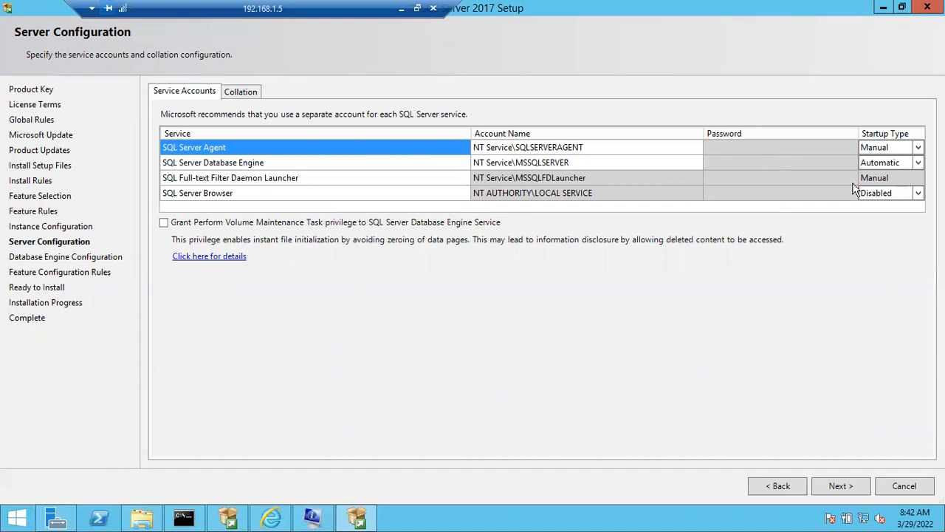
Step: Switch the SQL Server Agent startup type to Automatic and back to Manual
click(919, 149)
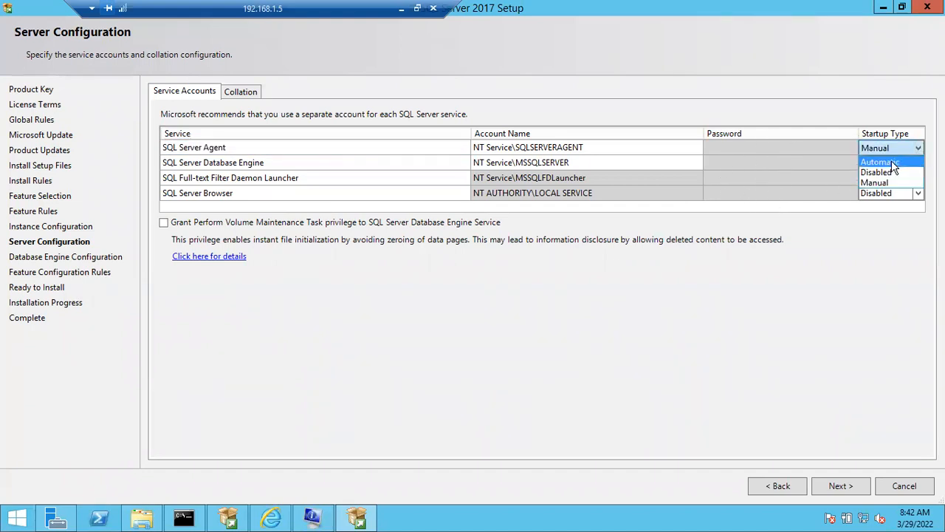
click(891, 160)
click(888, 203)
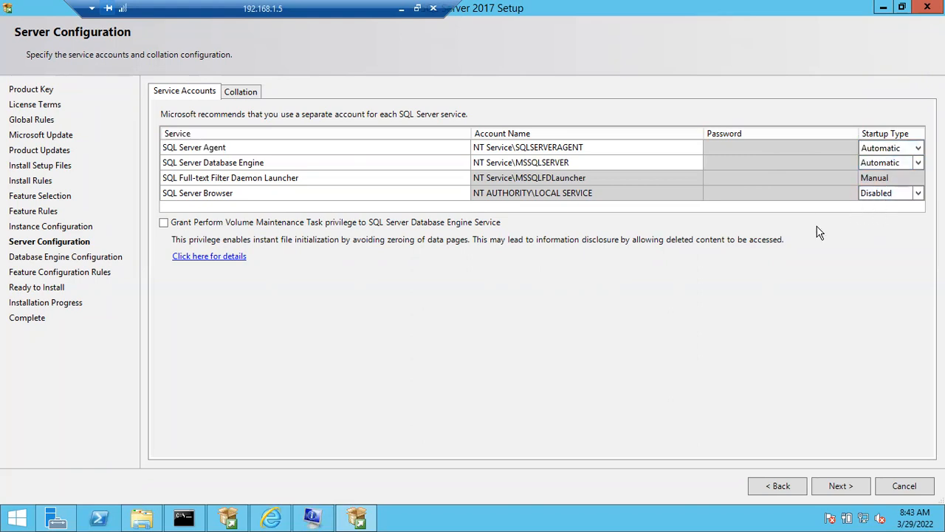
click(879, 150)
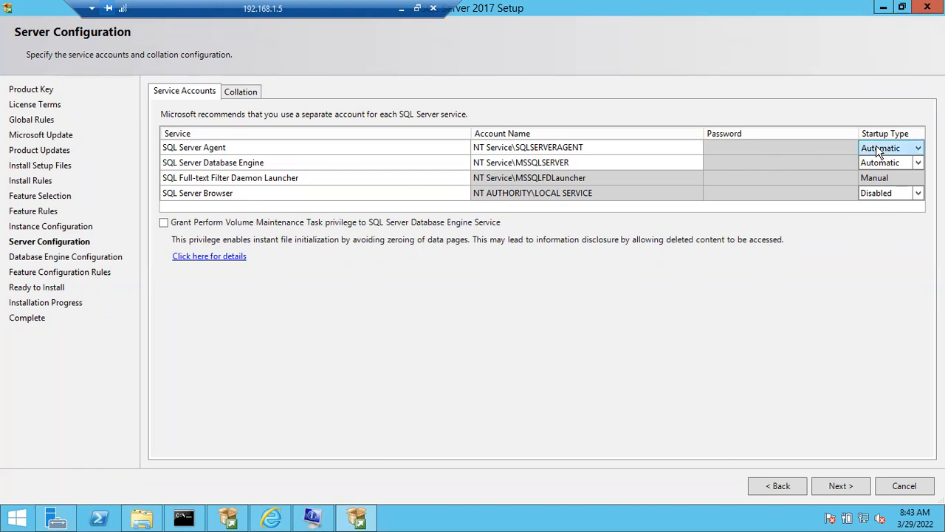
click(879, 151)
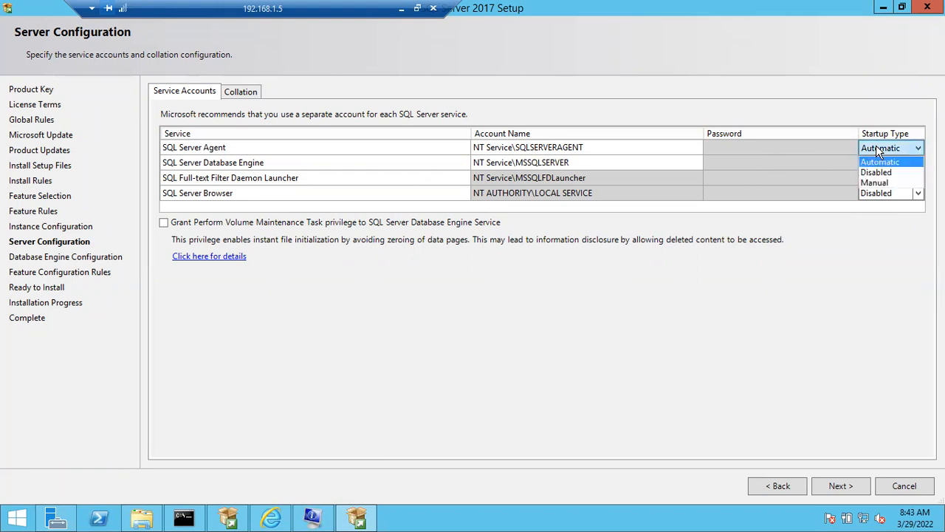
click(876, 184)
click(815, 120)
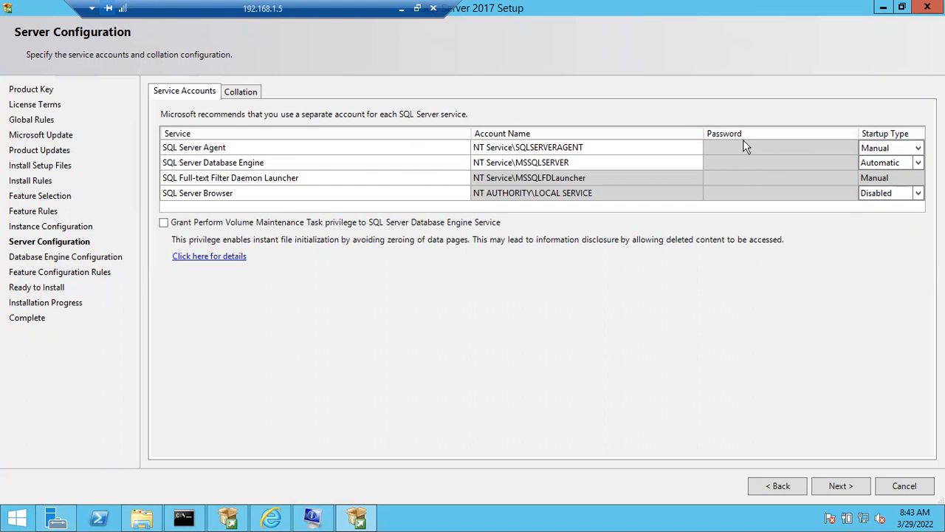
Step: Set the startup type of the SQL Server Agent service to Automatic
click(879, 148)
click(878, 148)
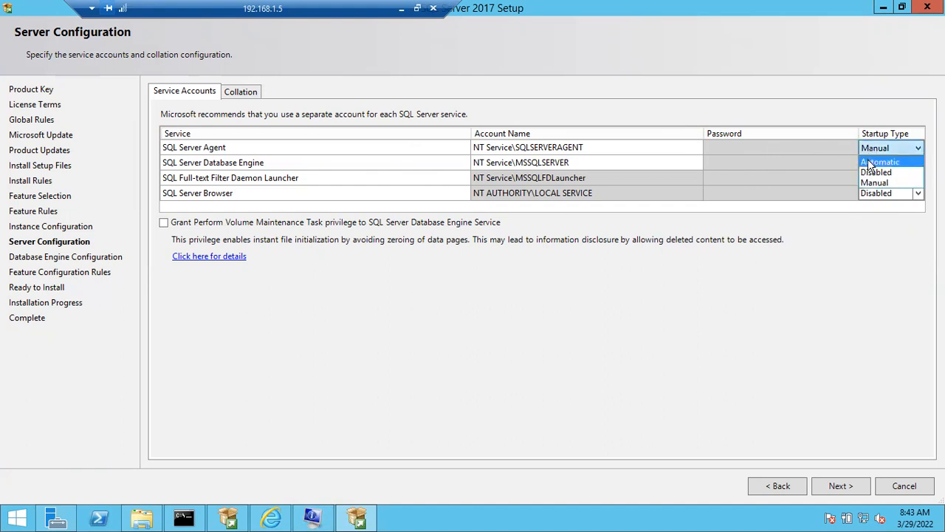
click(870, 163)
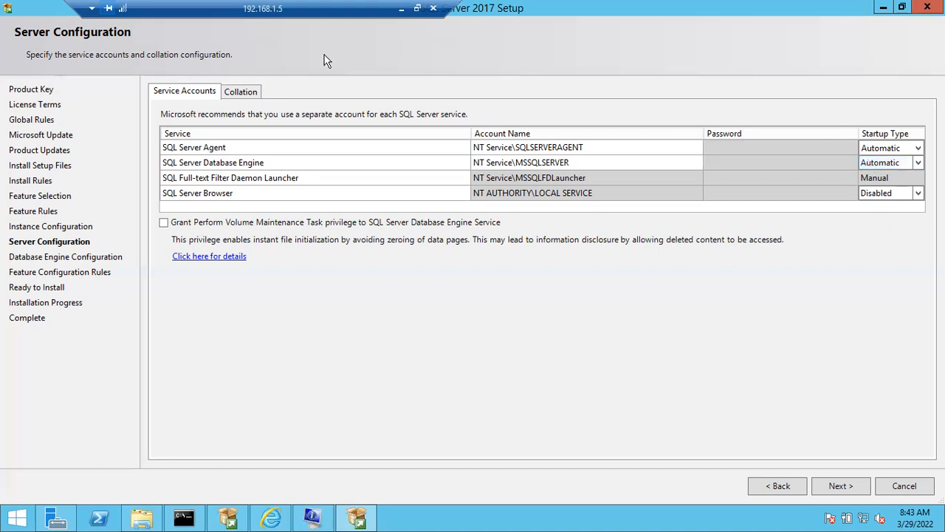
Step: Show the Database Engine collation, highlight the parts of SQL_Latin1_General_CP1_CI_AS in turn, and open its customization options
click(240, 91)
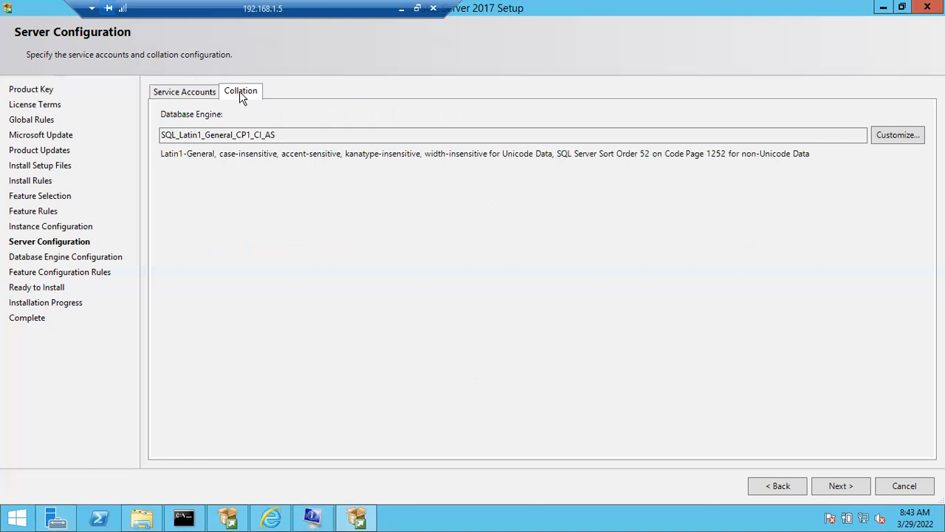
click(292, 135)
drag(276, 135, 147, 138)
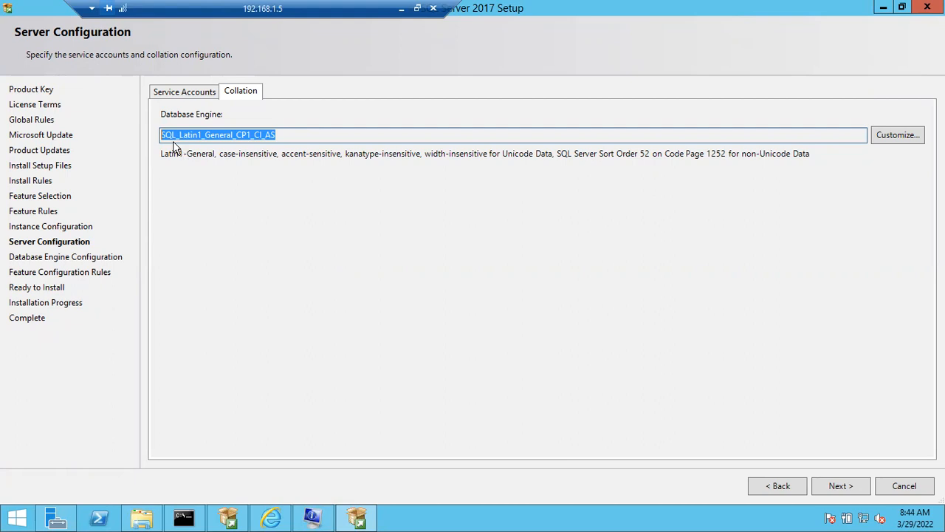
click(232, 136)
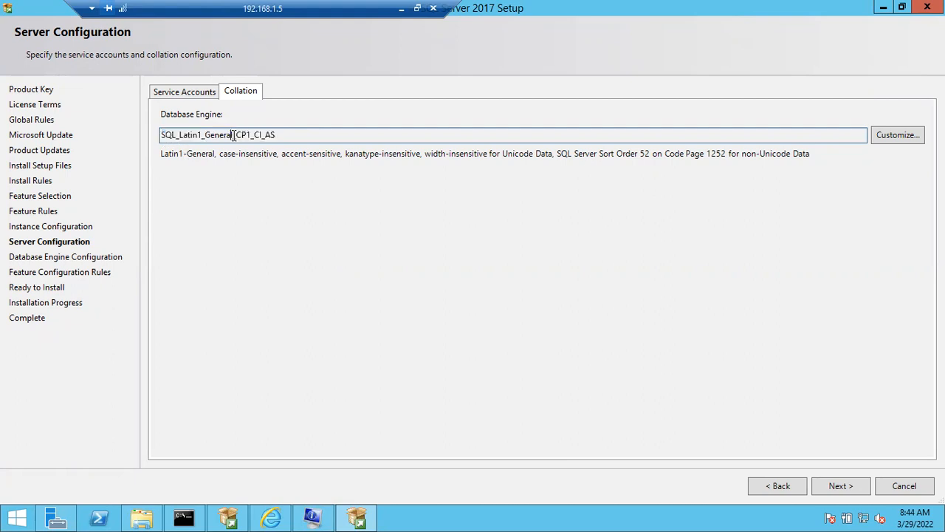
drag(232, 135, 263, 135)
click(254, 135)
click(264, 135)
drag(265, 135, 286, 136)
click(458, 141)
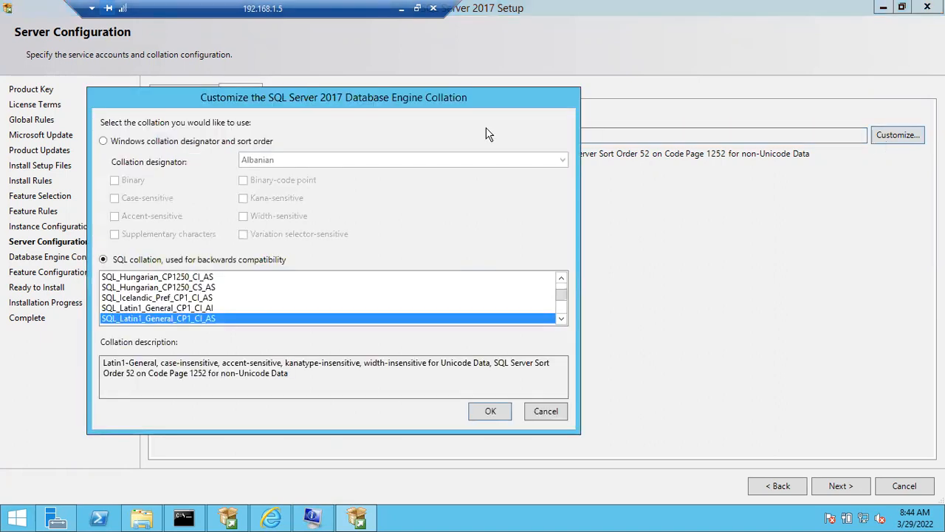
Step: Browse the Windows collation designators from Albanian through Yakut_100 and cancel the collation customization
click(158, 146)
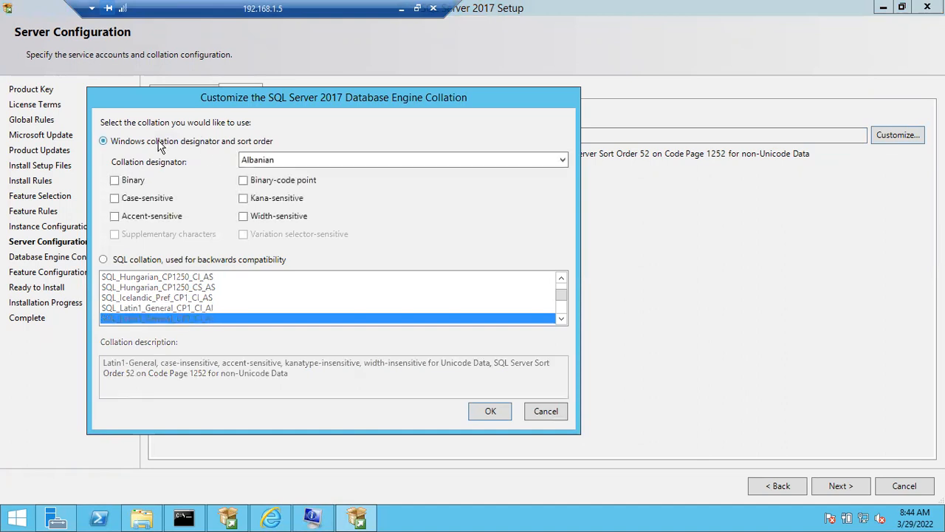
click(342, 161)
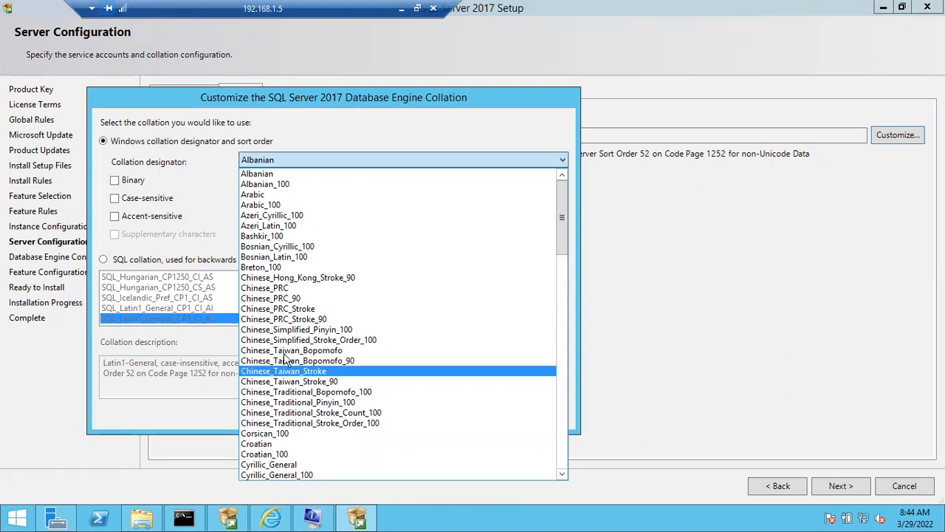
scroll(295, 303, down, 7)
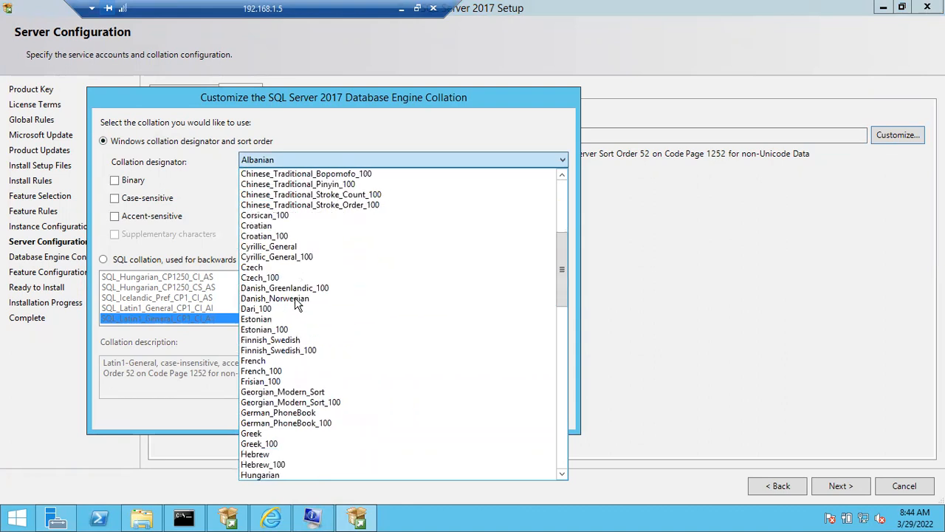
scroll(295, 303, down, 4)
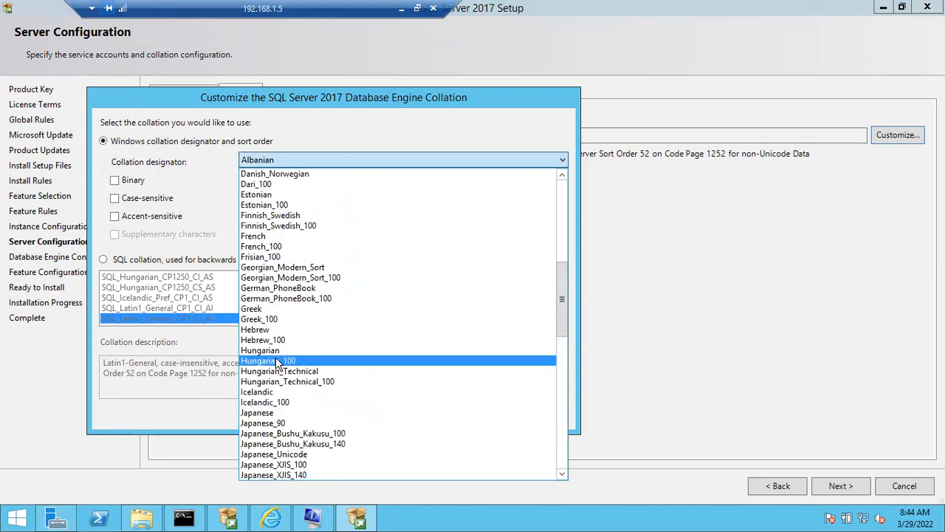
scroll(277, 361, down, 3)
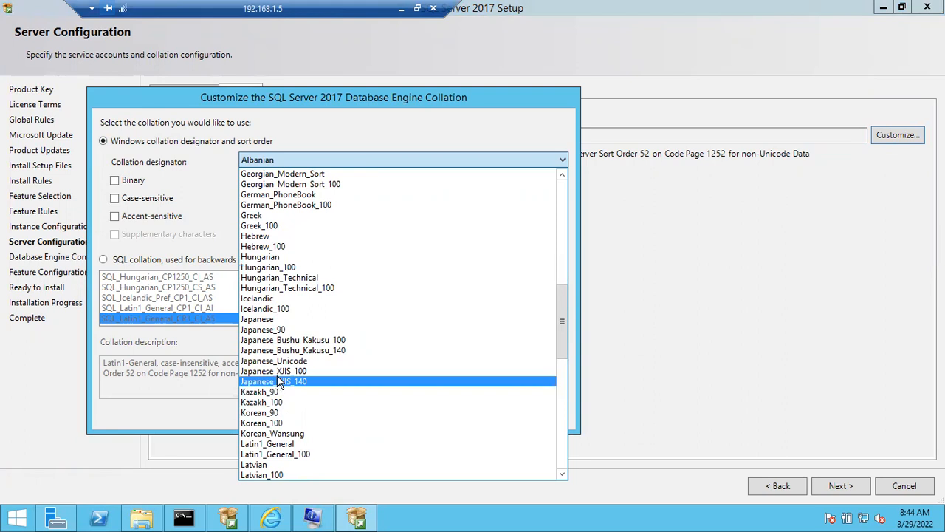
scroll(280, 380, down, 3)
scroll(290, 438, down, 5)
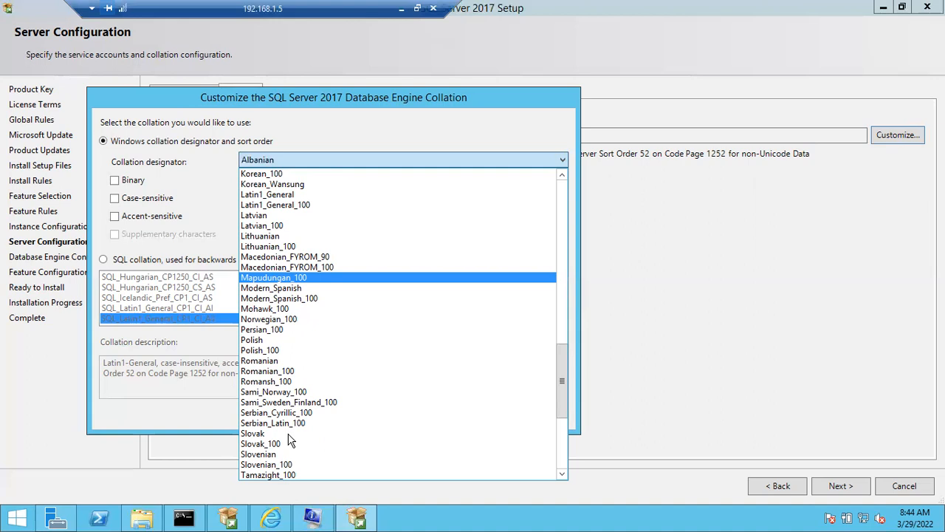
scroll(296, 327, down, 7)
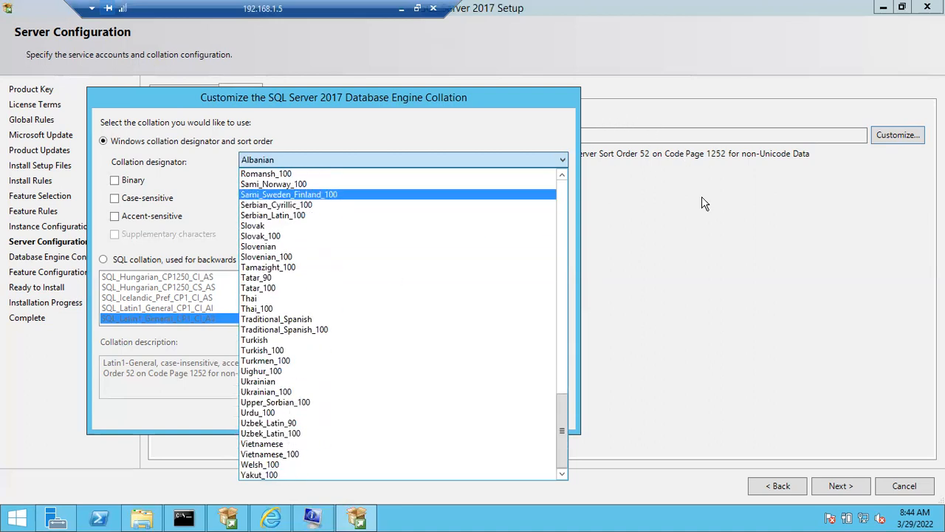
click(712, 224)
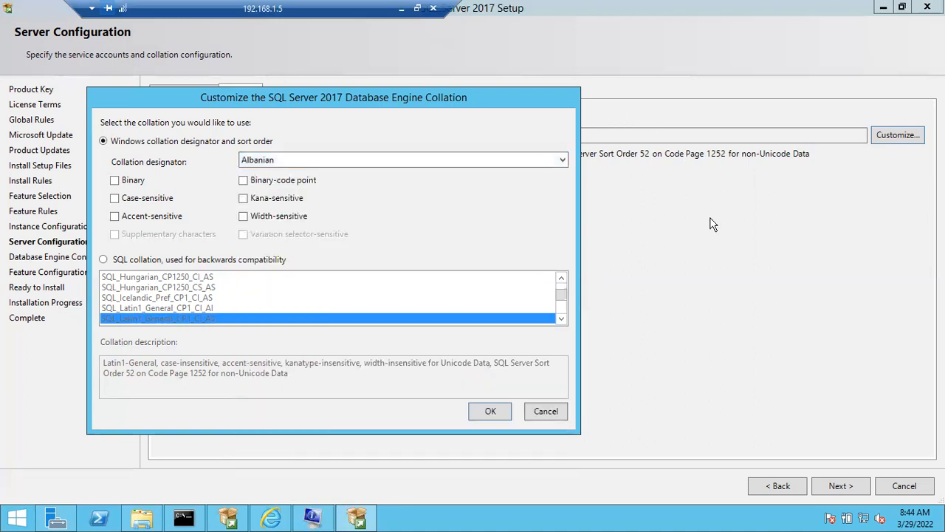
click(547, 415)
Step: Highlight the Latin1 part of the SQL_Latin1_General_CP1_CI_AS collation and proceed to Database Engine Configuration
drag(182, 135, 282, 133)
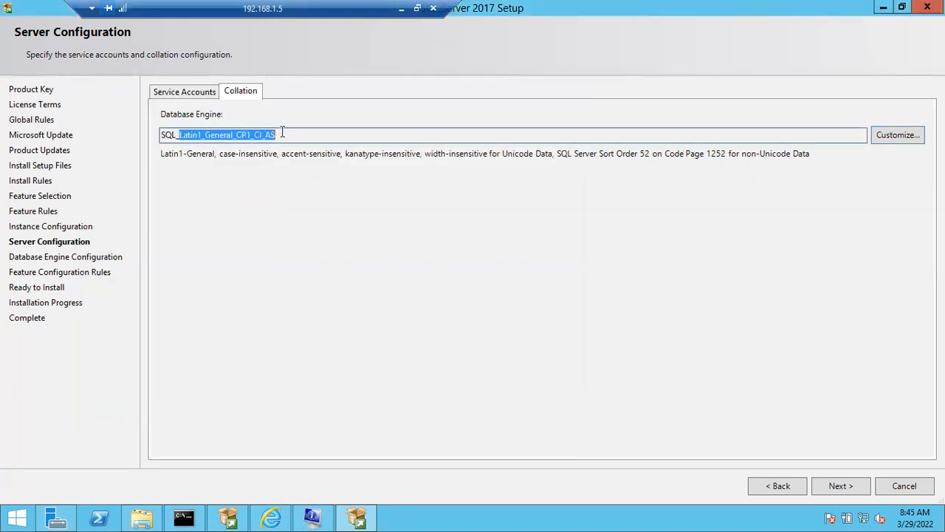
double_click(282, 133)
click(184, 136)
drag(180, 135, 201, 136)
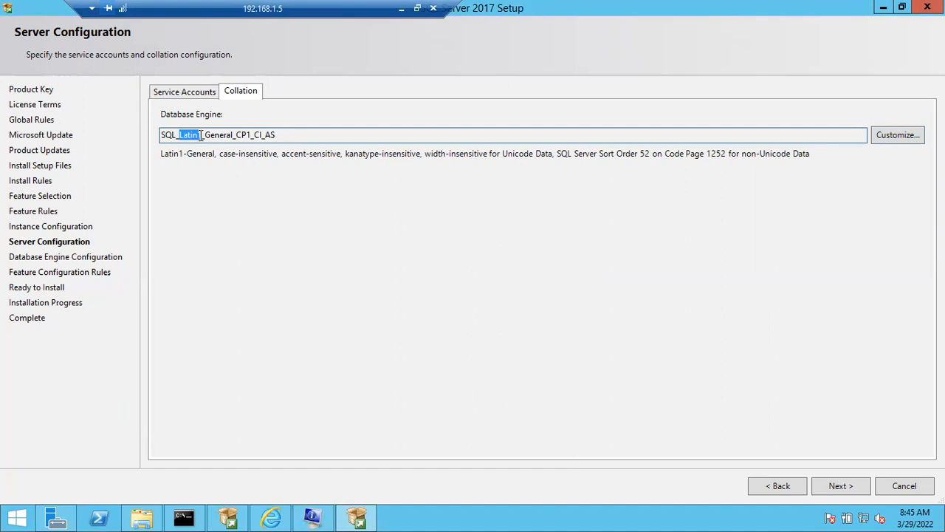
click(211, 135)
click(839, 487)
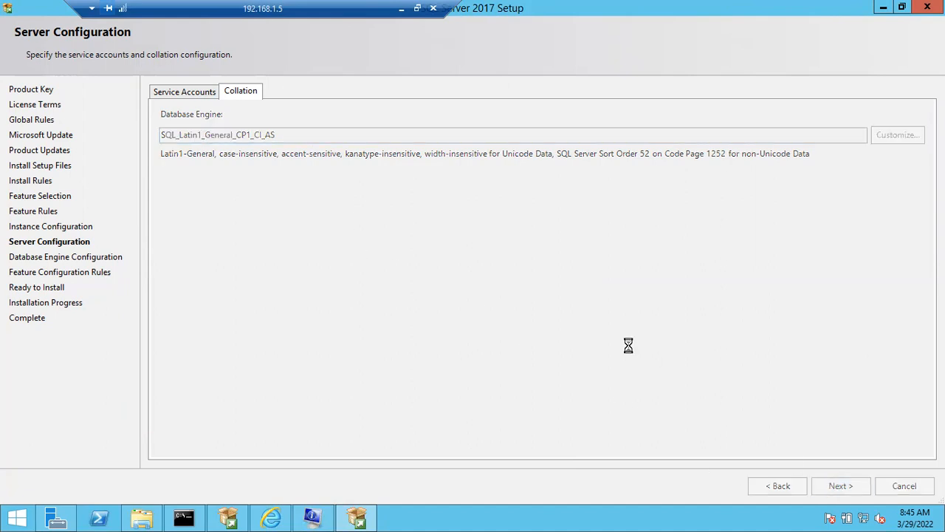
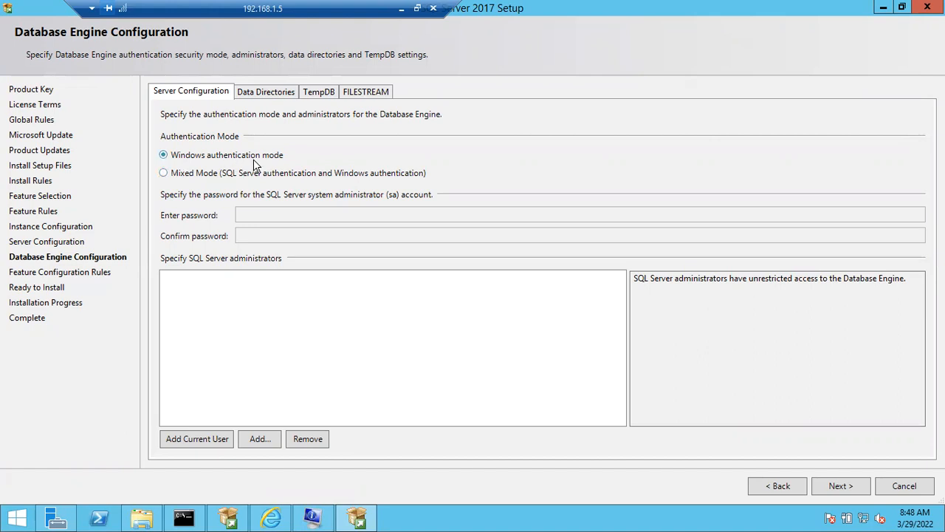
Step: Alternate the authentication mode between Mixed Mode and Windows authentication, ending on Windows authentication mode
click(194, 178)
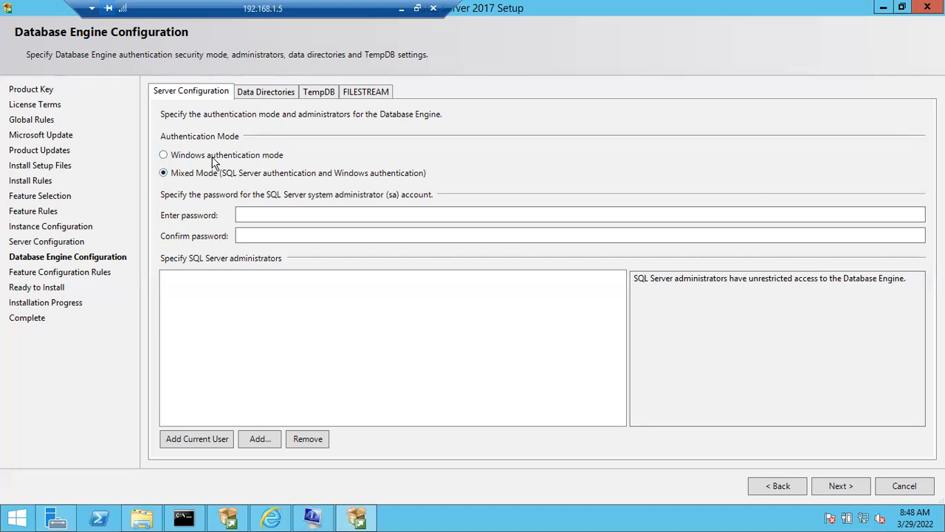
click(212, 157)
click(198, 179)
click(191, 163)
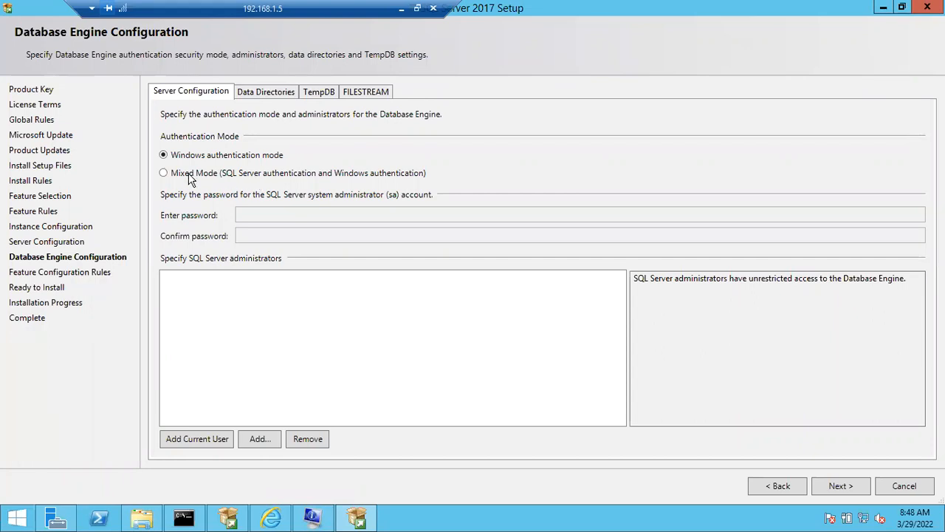
click(228, 178)
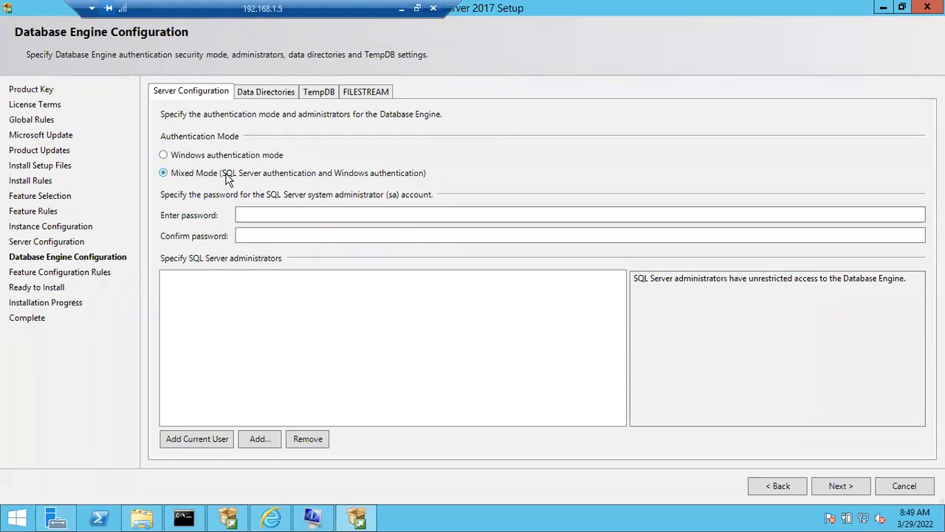
click(210, 159)
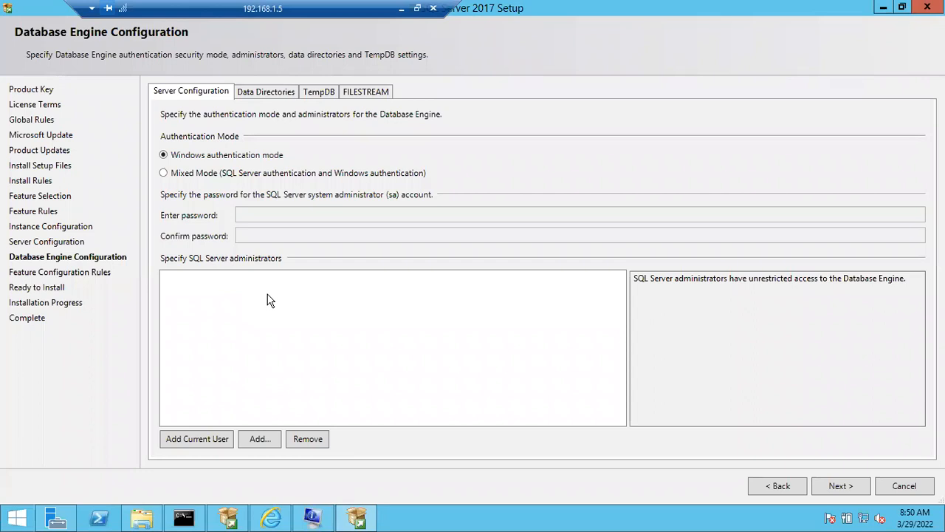
Step: Add the current user as a SQL Server administrator, and open and cancel the selection of further users or groups
click(193, 441)
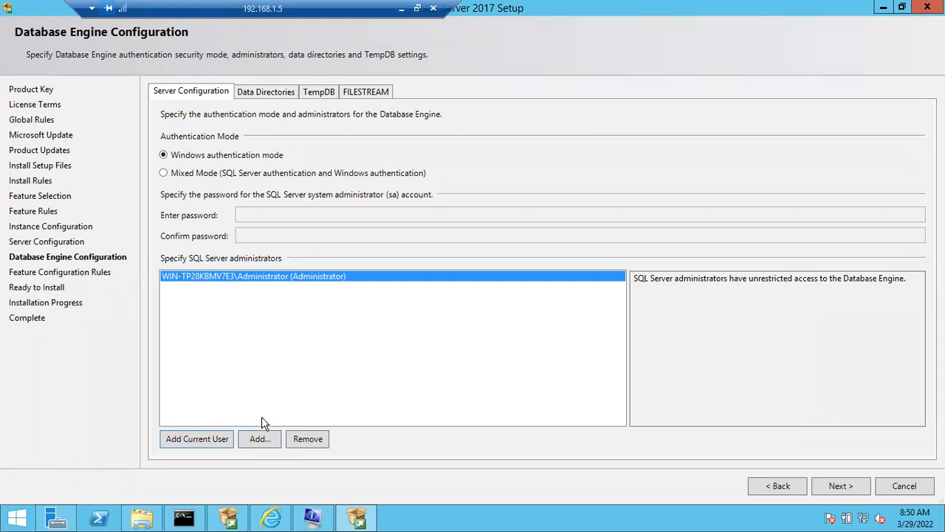
click(260, 440)
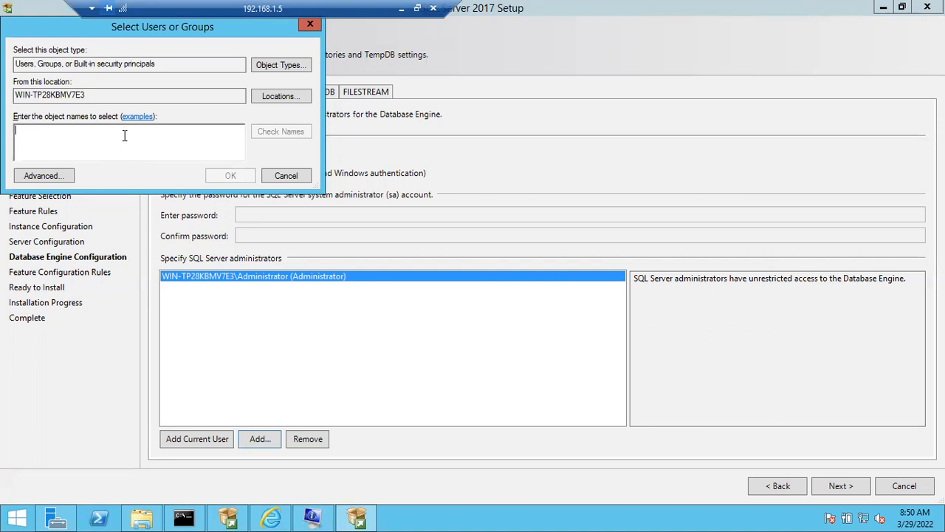
click(286, 176)
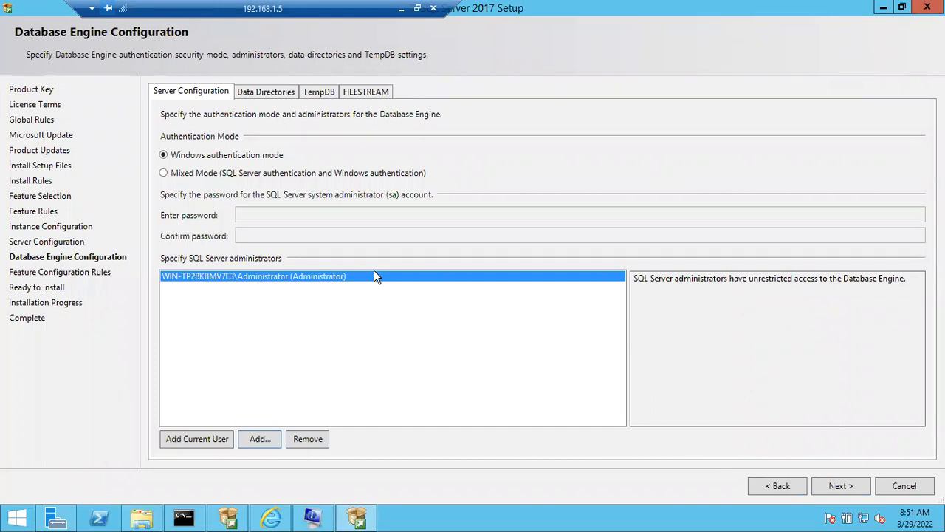
Step: Show the Database Engine data directories and check the server's available drives in File Explorer
click(256, 91)
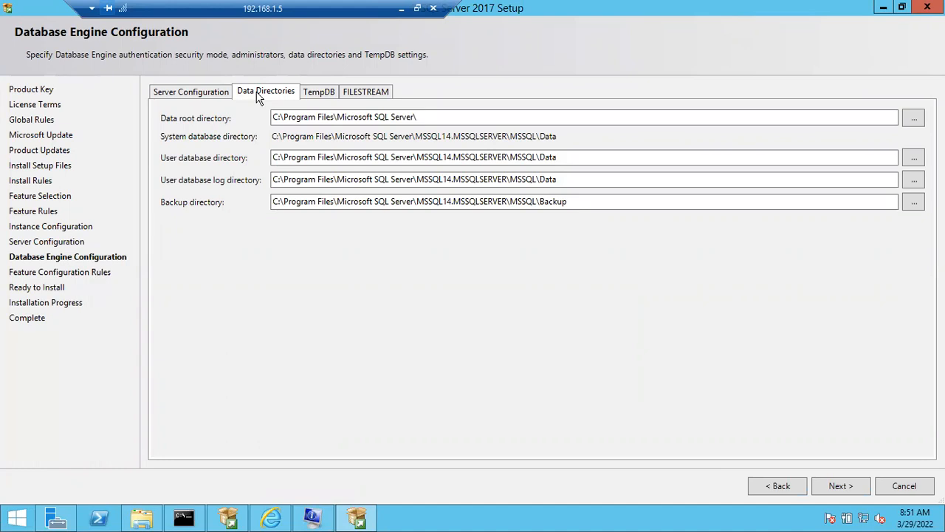
click(142, 518)
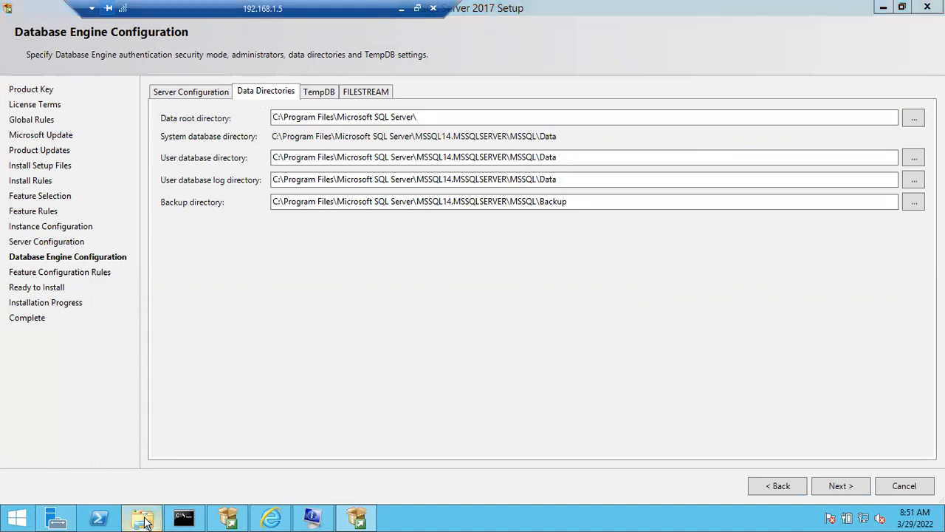
click(161, 202)
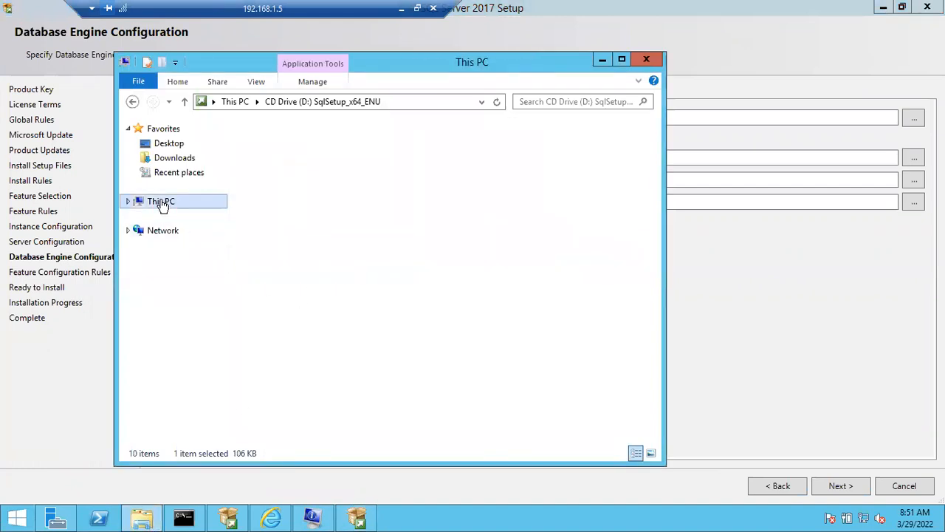
click(336, 291)
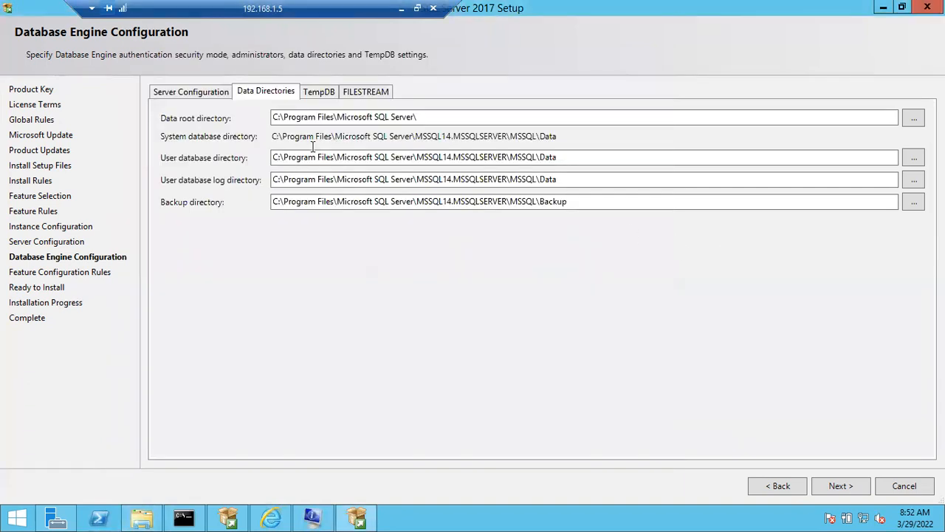
Step: Change the drive of the user database directory to E:, the user database log directory to F: and the backup directory to X:
click(275, 157)
text(E:)
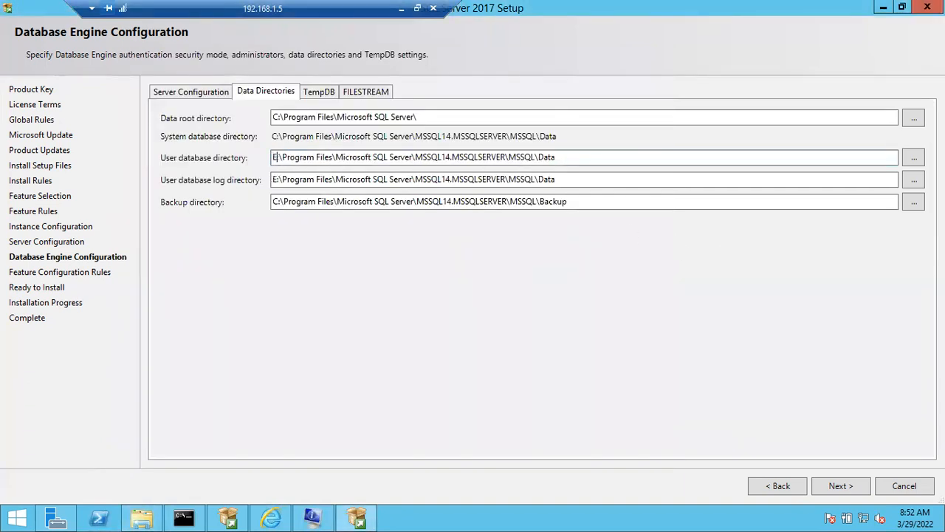
click(278, 178)
key(BackSpace)
key(BackSpace)
text(F:)
click(279, 200)
key(BackSpace)
key(BackSpace)
text(X)
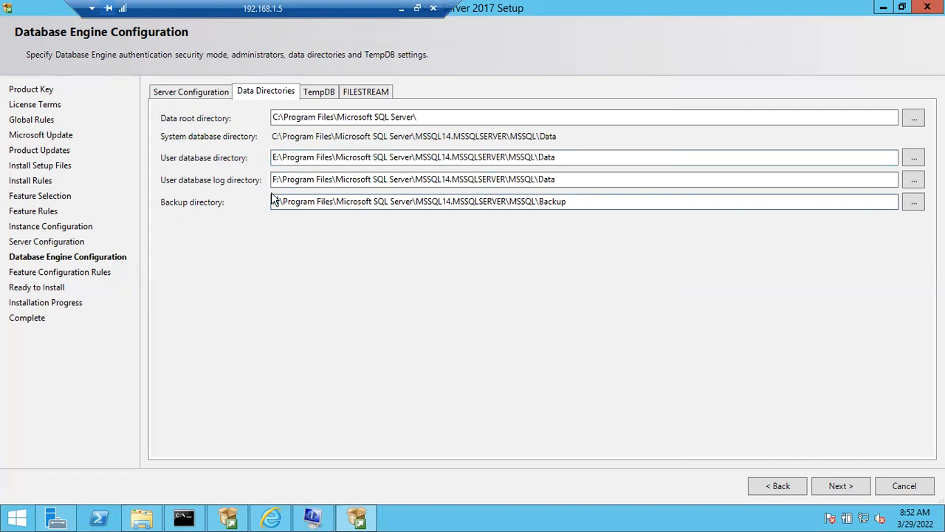
Step: Recheck the available drives in File Explorer and set the user database, log and backup directories back to drive C:
click(142, 518)
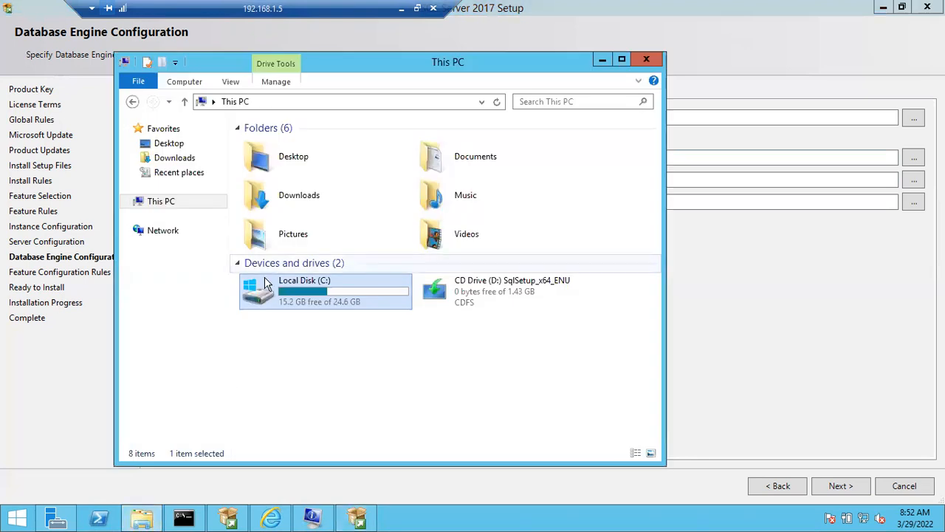
click(603, 60)
click(279, 159)
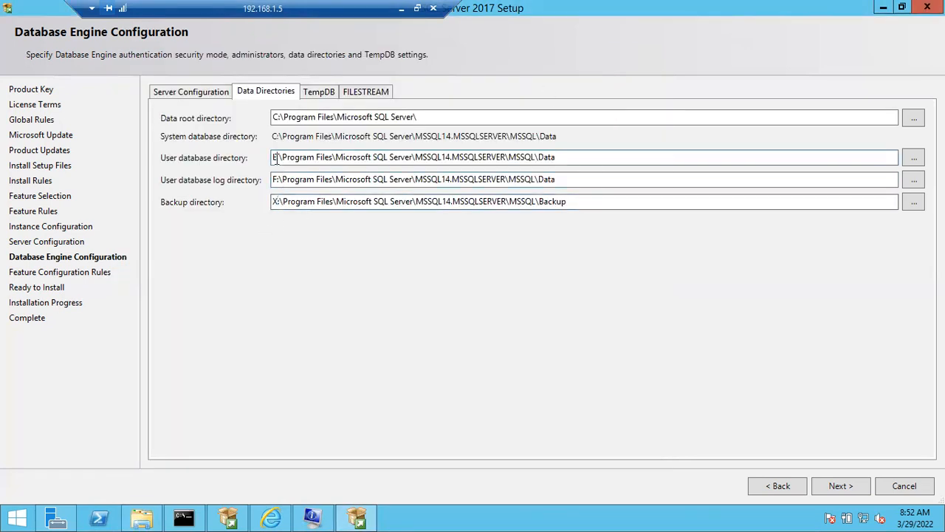
key(BackSpace)
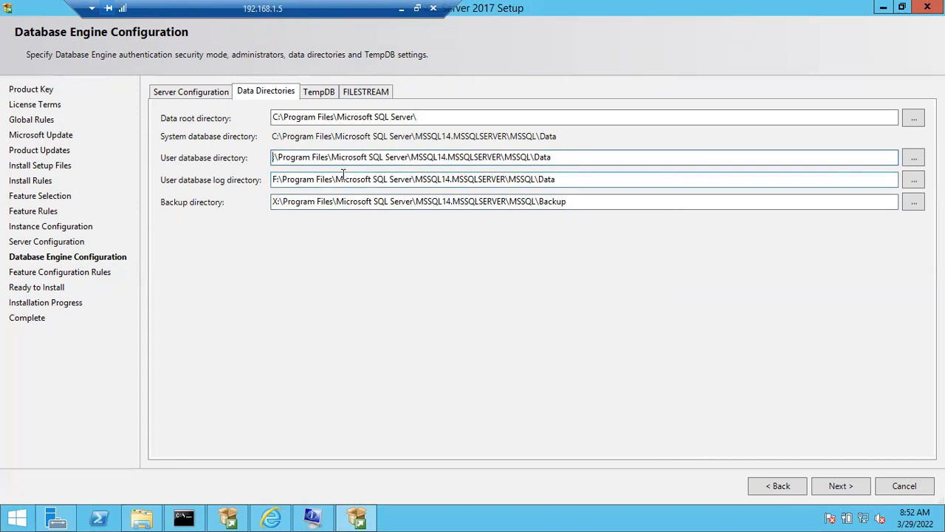
text(C)
click(277, 181)
key(BackSpace)
text(C)
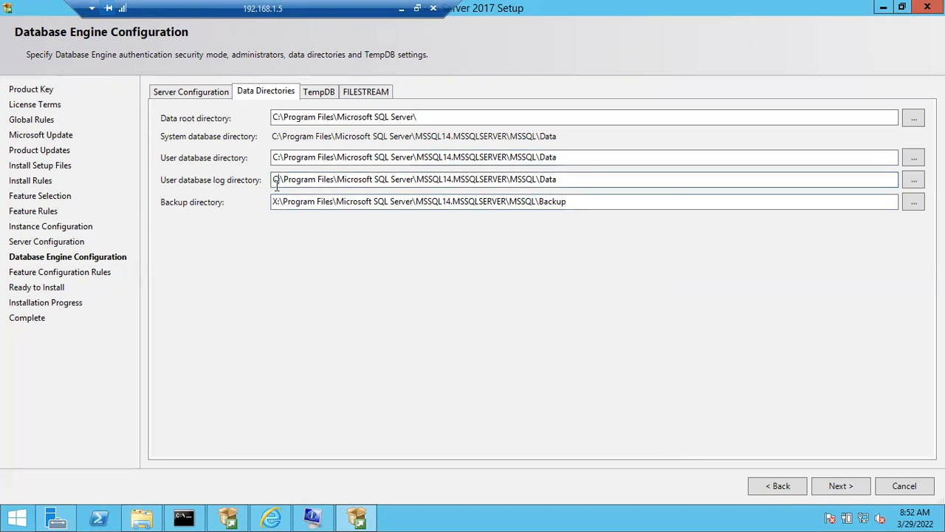
click(275, 204)
key(BackSpace)
text(C)
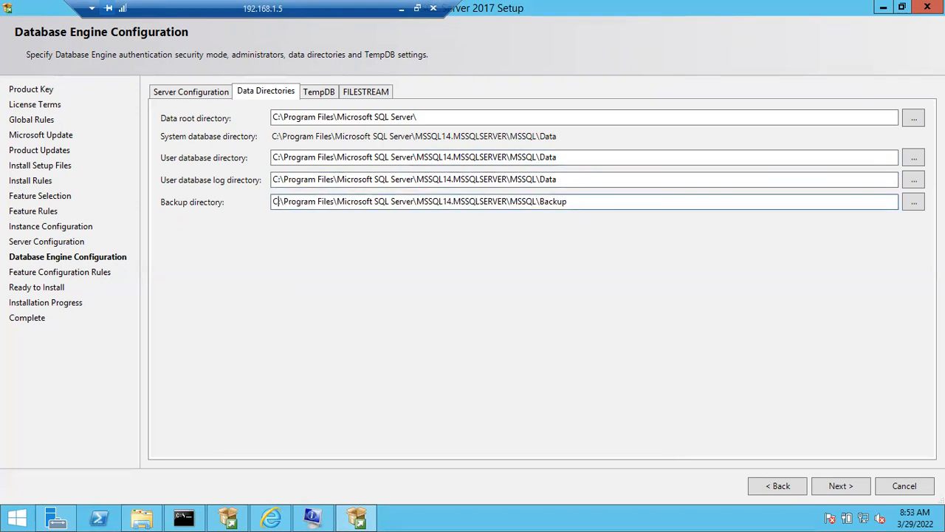
click(316, 202)
Step: Examine the TempDB file settings and the FILESTREAM options, and return to the authentication and administrator settings
click(316, 91)
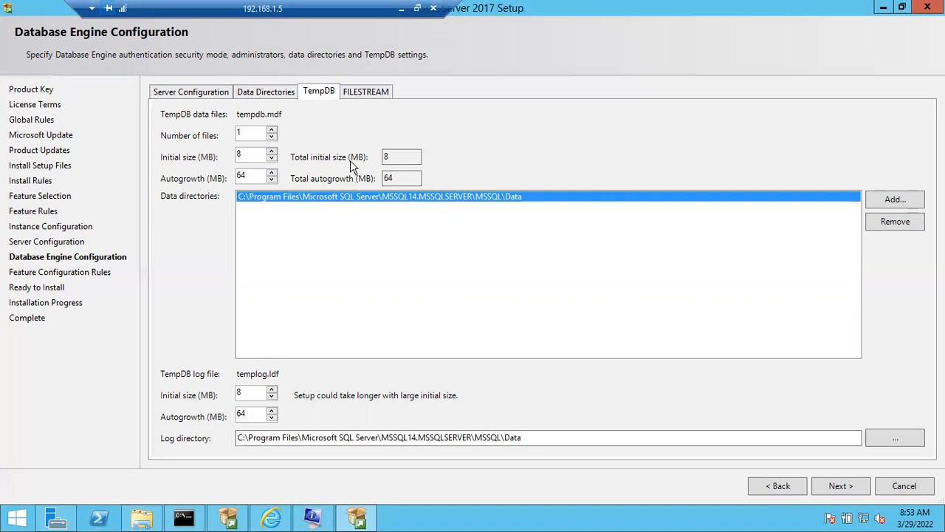
click(350, 89)
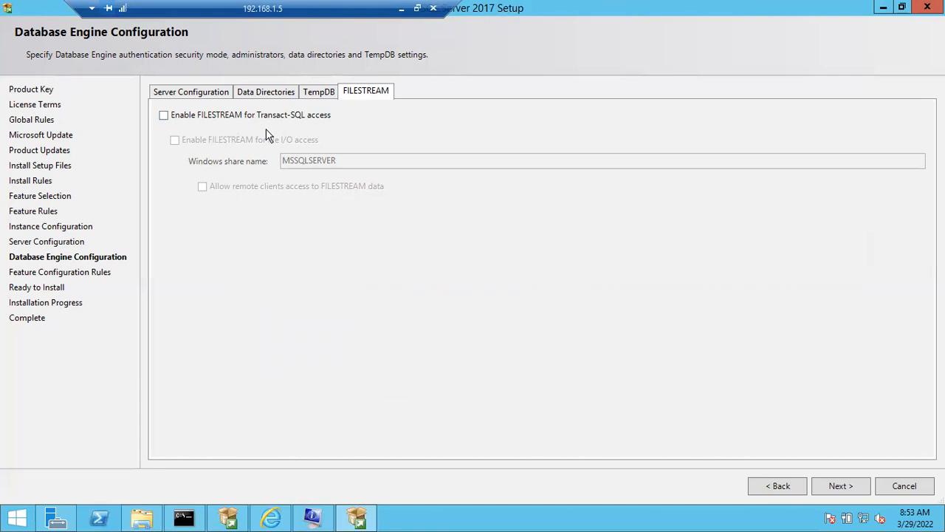
click(192, 92)
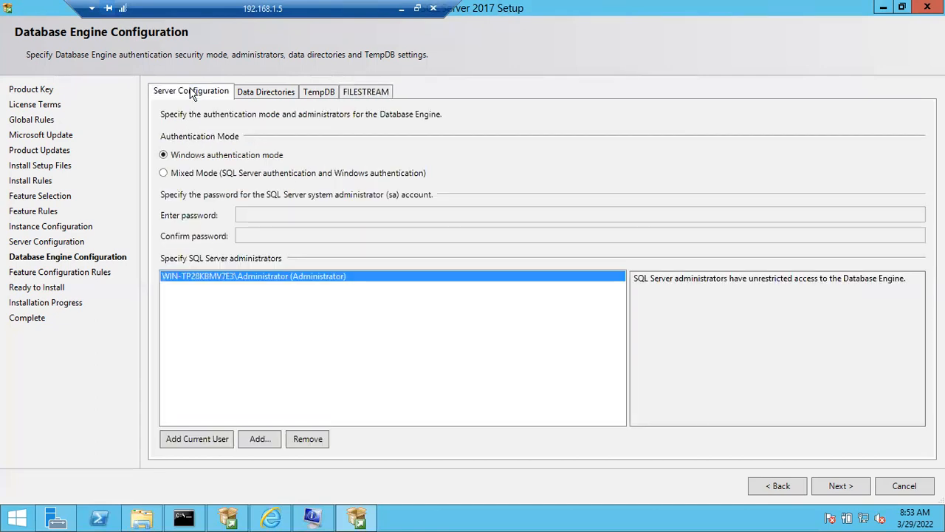
Step: Proceed to the Ready to Install summary and review the instance and service configuration
click(841, 486)
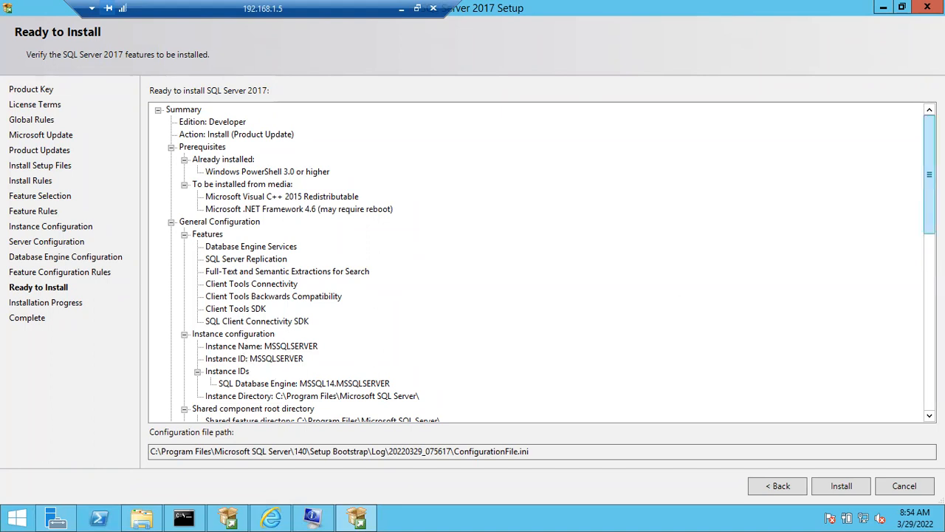
drag(924, 203, 923, 274)
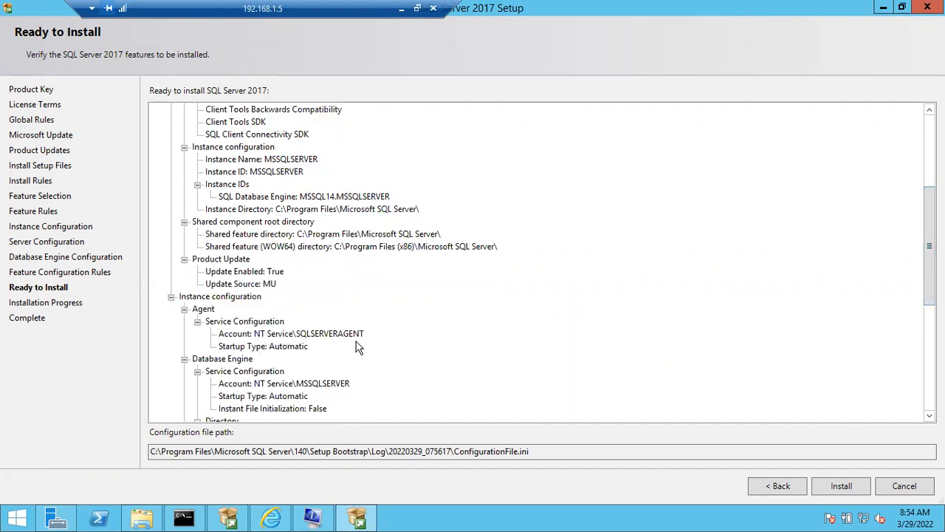
Step: Review the database directories, TempDB settings, collation, security mode and administrators in the Ready to Install summary
drag(929, 238, 929, 323)
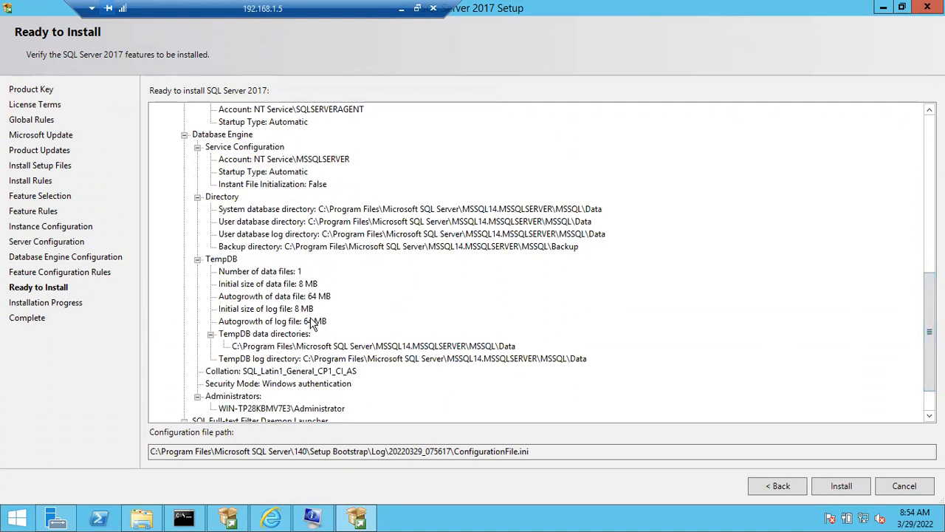
click(246, 410)
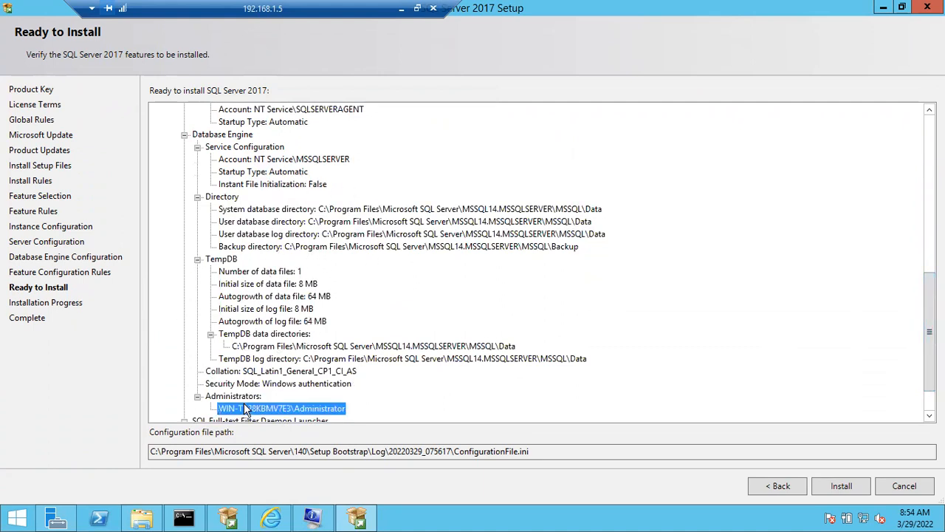
scroll(525, 249, down, 2)
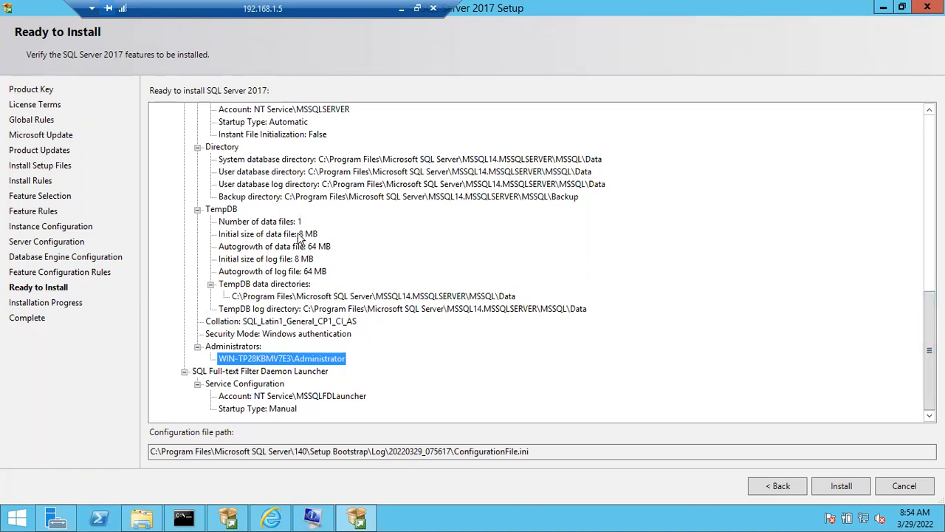
Step: Highlight ConfigurationFile.ini in the configuration file path and start the SQL Server 2017 installation
drag(529, 451, 453, 451)
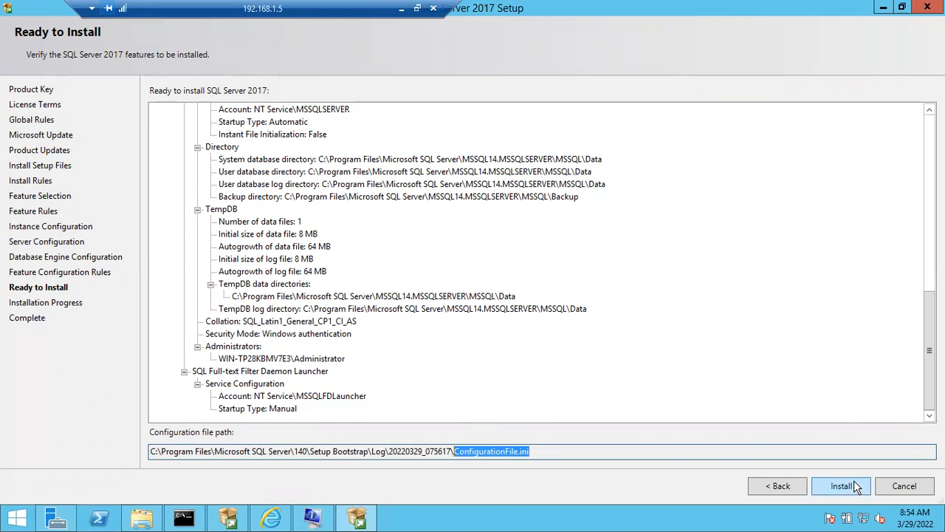
click(547, 451)
double_click(546, 452)
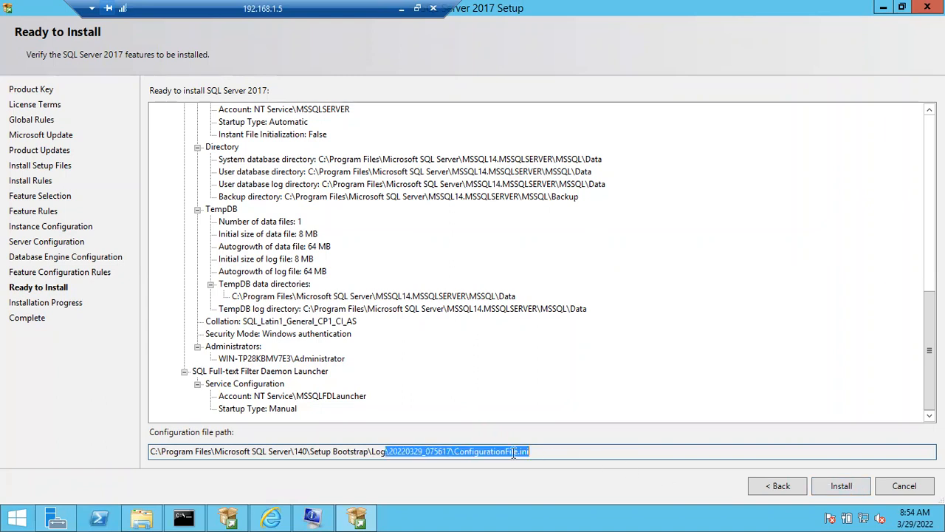
click(481, 452)
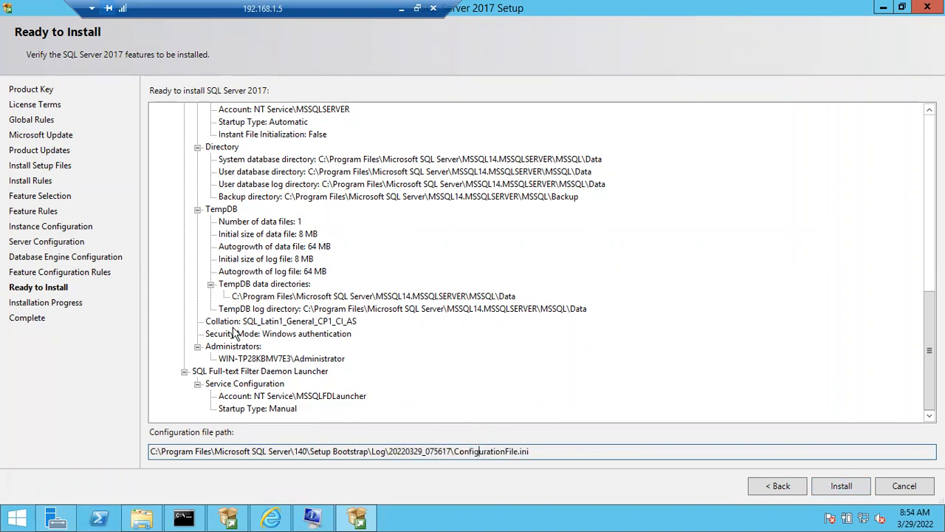
drag(530, 452, 456, 455)
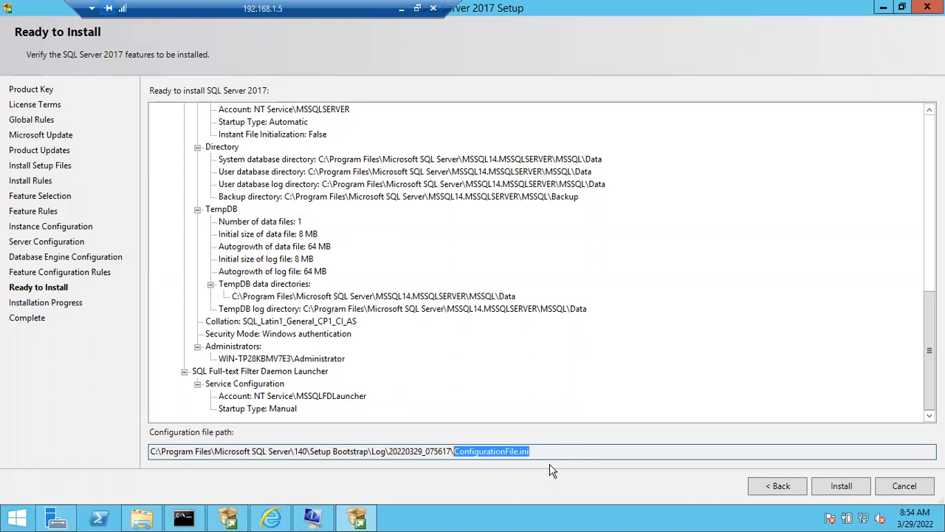
click(826, 493)
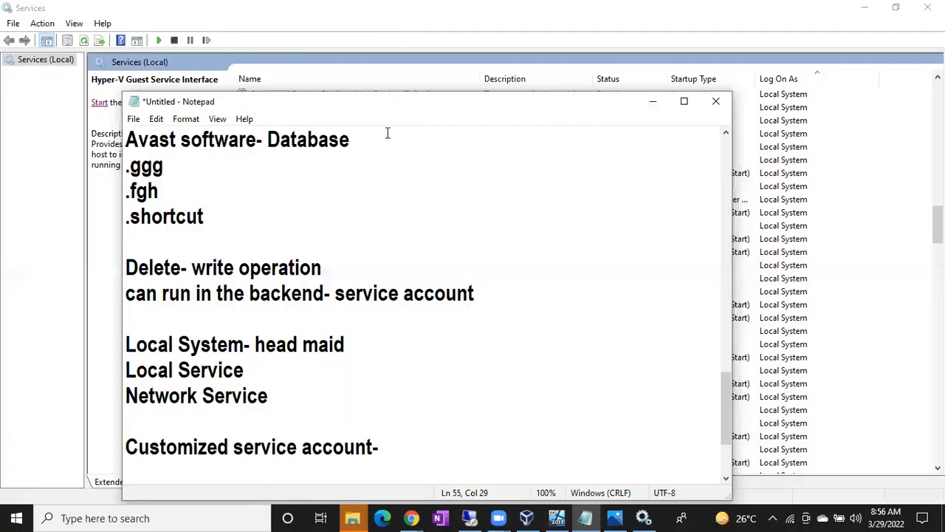
Step: Switch to the Google window in Chrome and open youtube.com
click(412, 517)
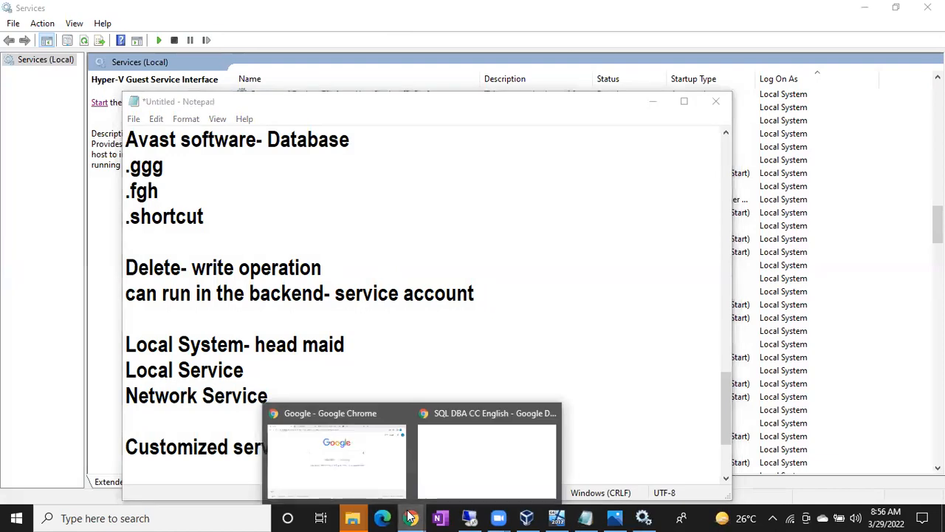
click(367, 488)
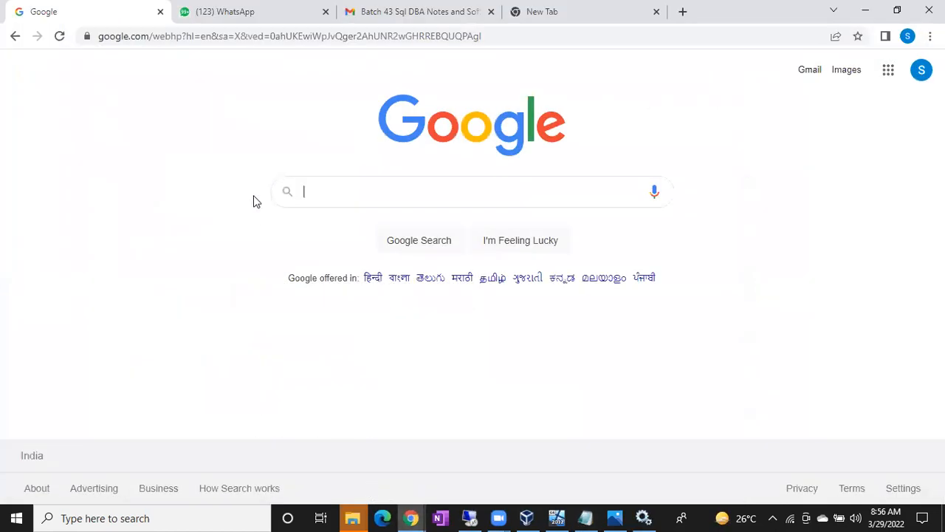
click(154, 36)
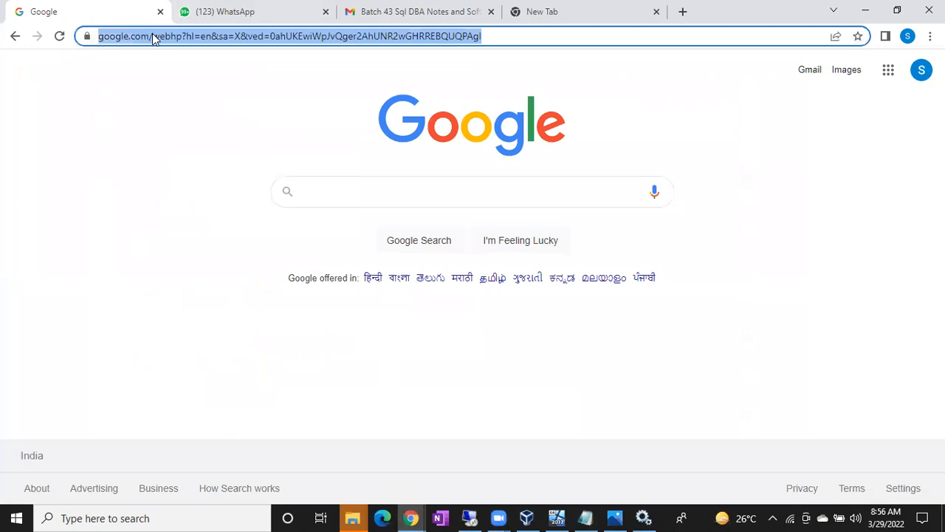
text(you)
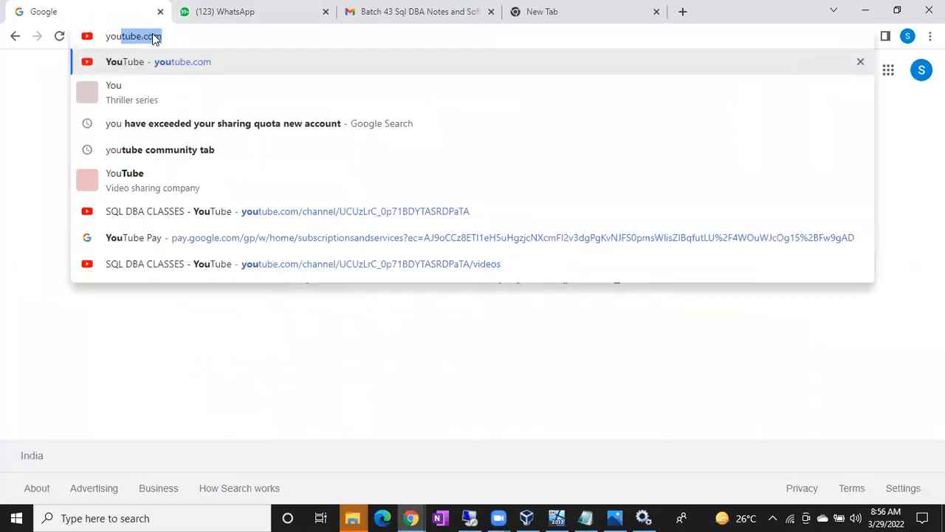
key(Return)
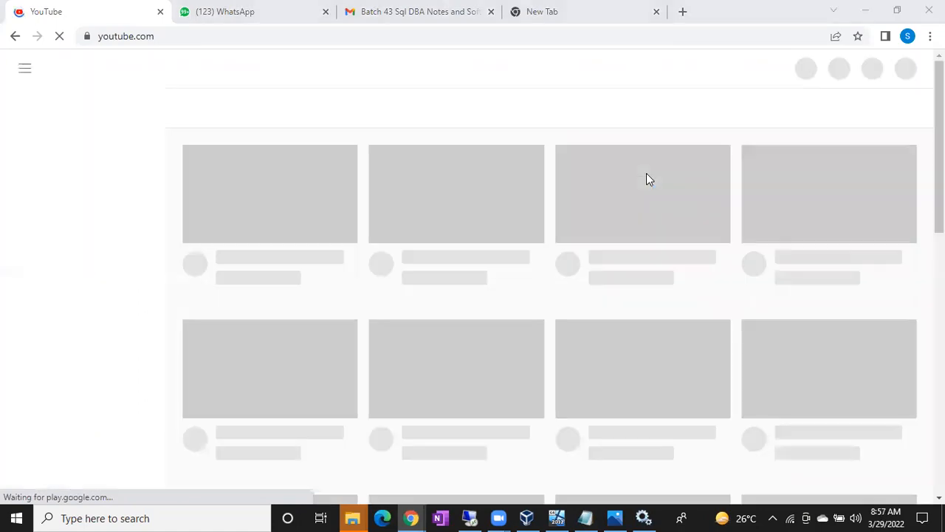
Step: Switch to Notepad and add the lines GUI and CUI below "Customized service account-"
click(585, 518)
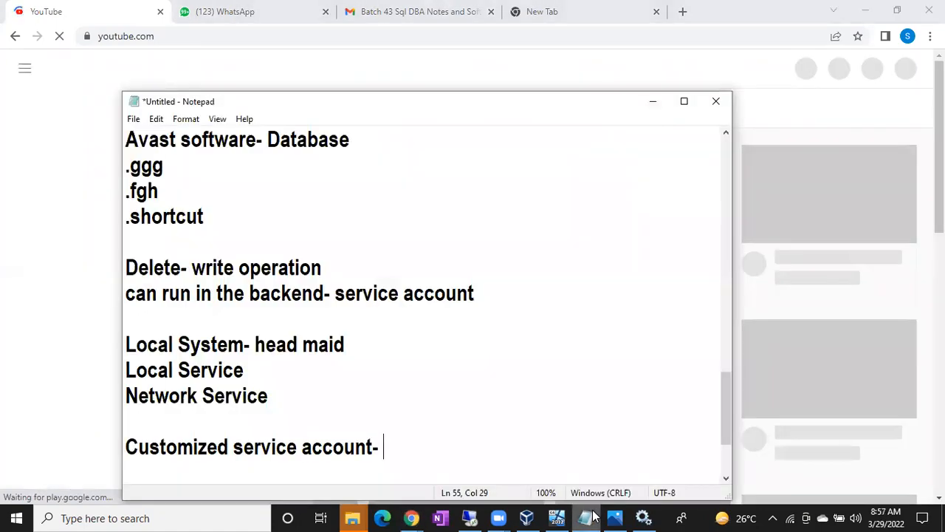
scroll(499, 436, down, 2)
key(Return)
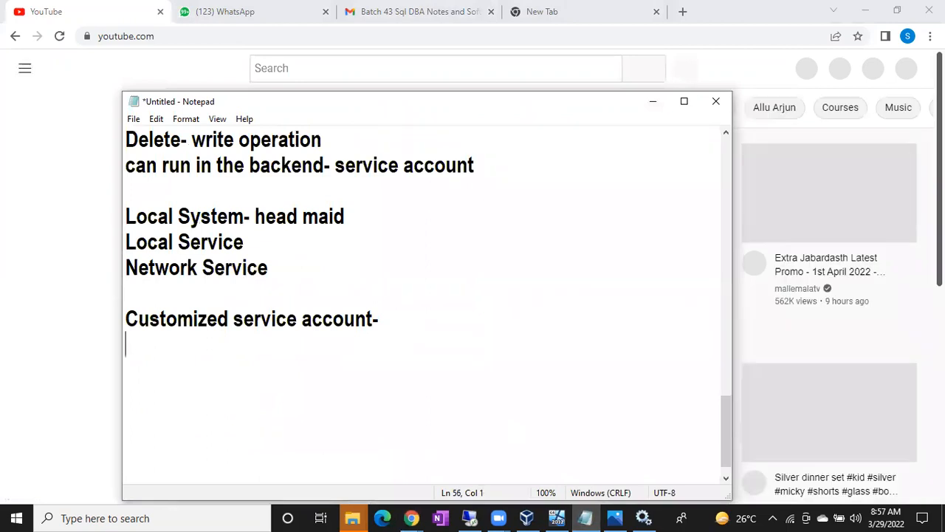
text(GUI)
key(Return)
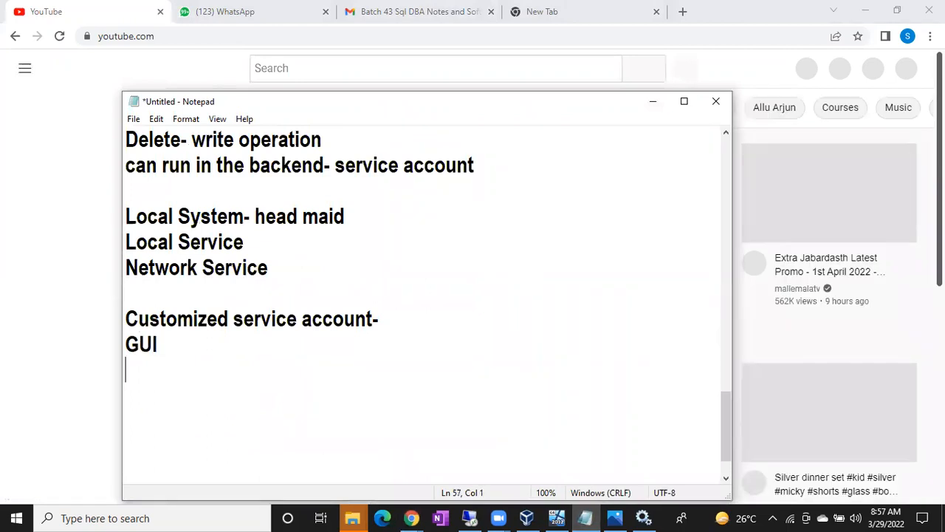
text(CUI)
key(Return)
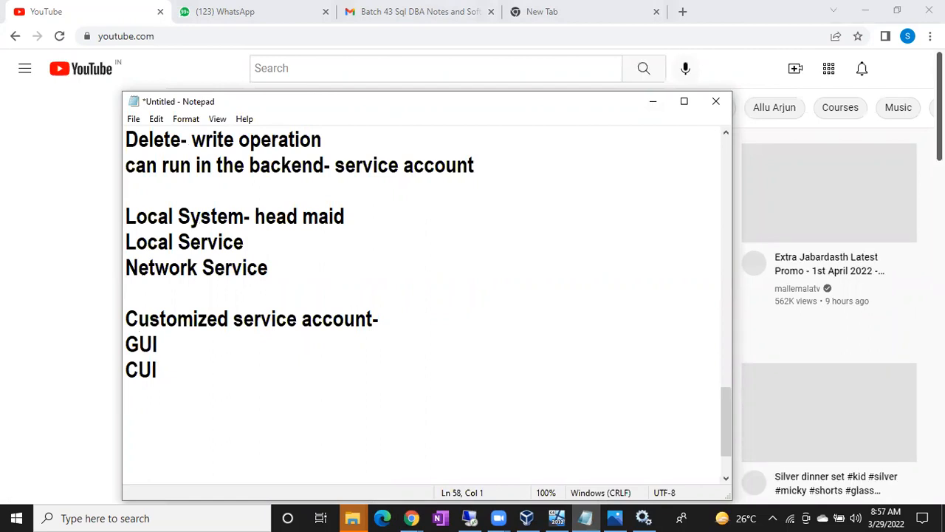
Step: Extend the list in the notes with the lines SLipstream, Sysprep, INI based and Powershell
text(SLipstream)
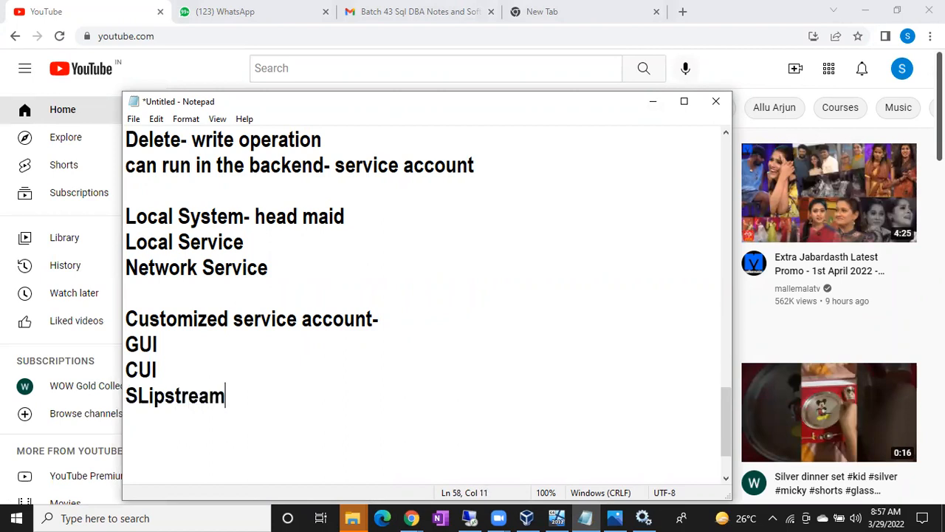
key(Return)
text(Sysprep)
key(Return)
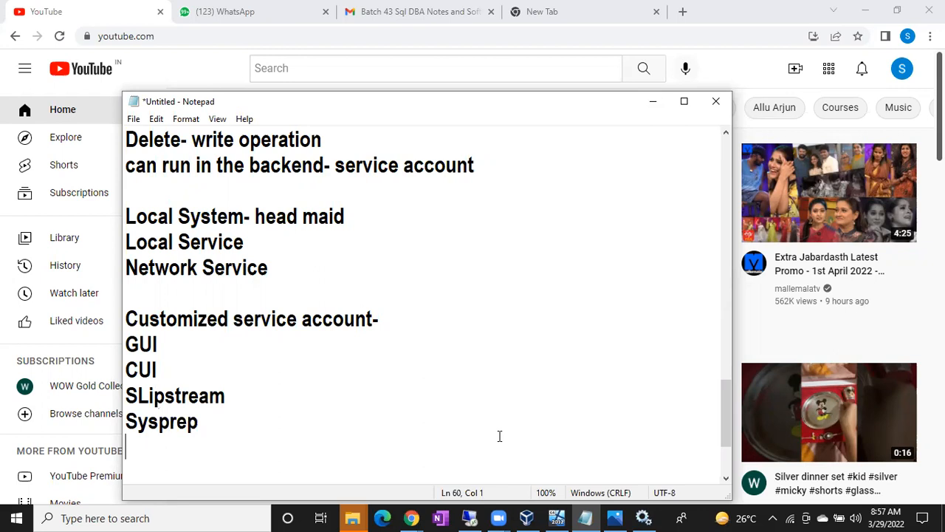
text(INI based)
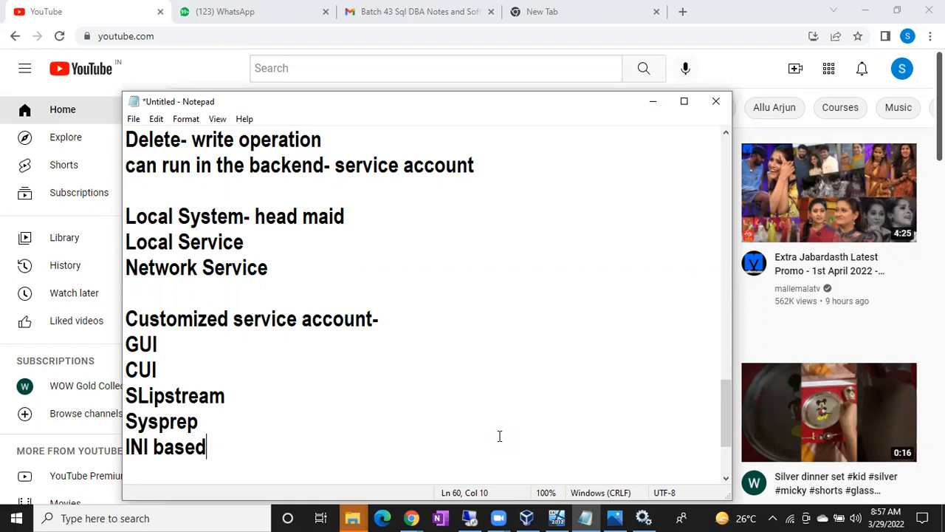
key(Return)
text(Powershell)
Step: Highlight the GUI entry and the listed installation methods from GUI through INI based in the notes
drag(254, 451, 127, 319)
click(162, 318)
double_click(162, 318)
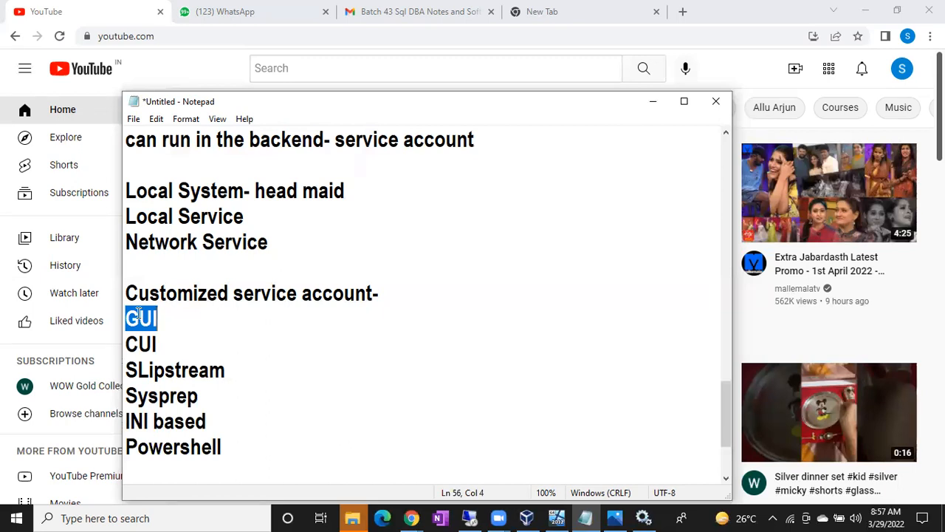
drag(209, 421, 129, 316)
Step: Return to YouTube in Chrome, search for "sql dba classes" and browse the SQL DBA CLASSES channel's videos
click(288, 68)
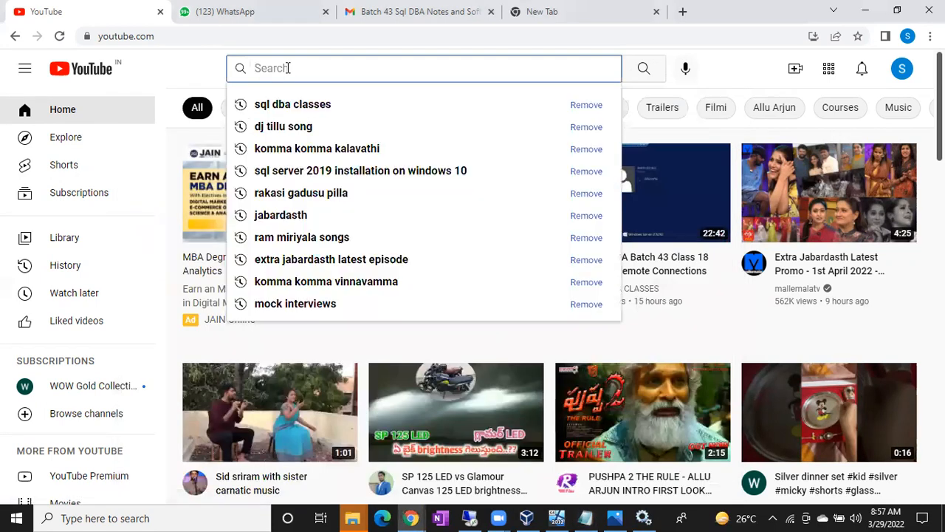
click(301, 105)
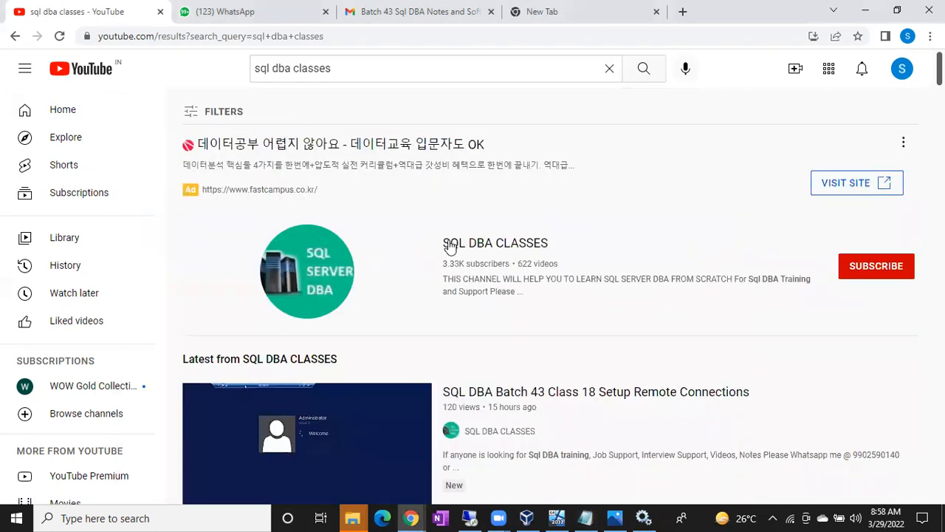
click(450, 244)
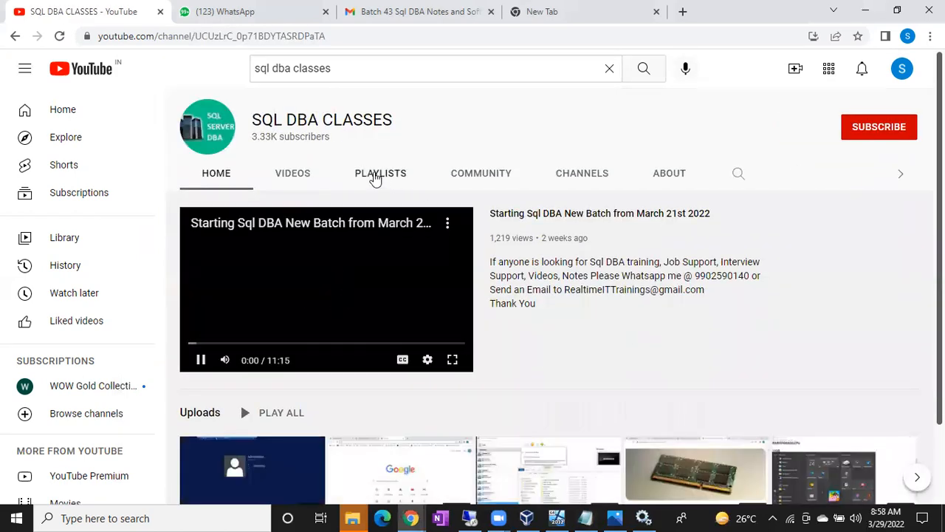
click(295, 175)
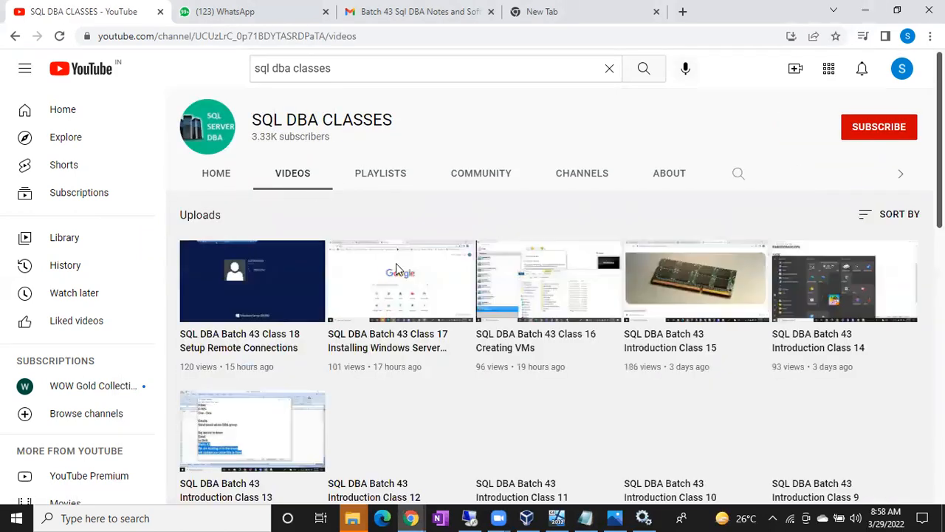
scroll(504, 383, down, 5)
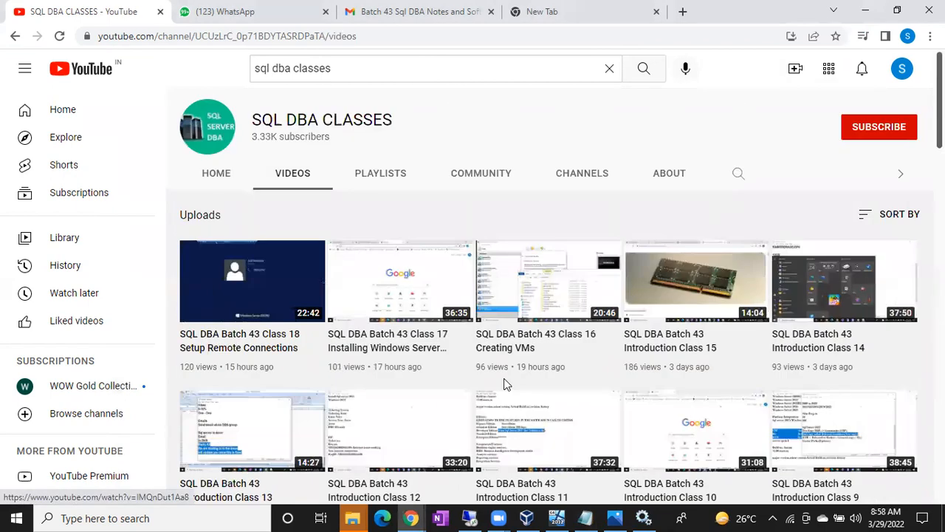
Step: Search within the SQL DBA CLASSES channel for "ini"
click(737, 173)
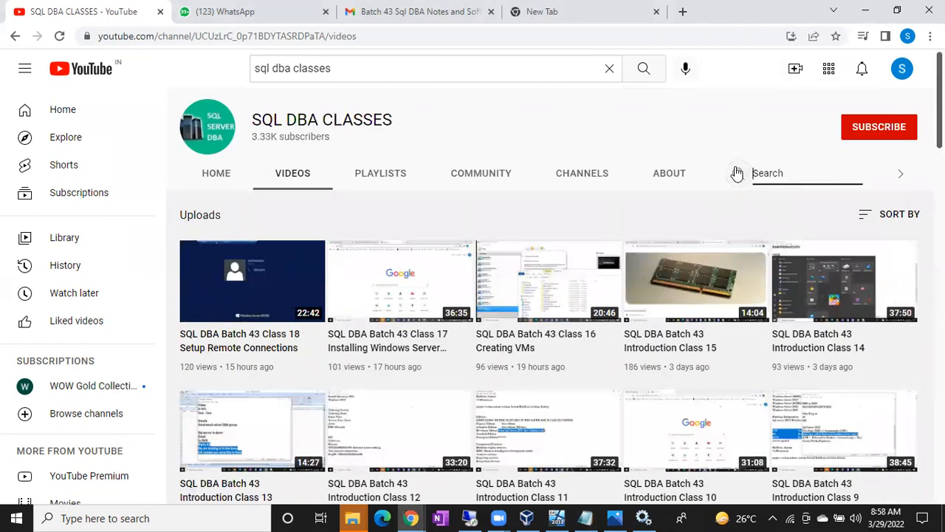
text(ini)
key(Return)
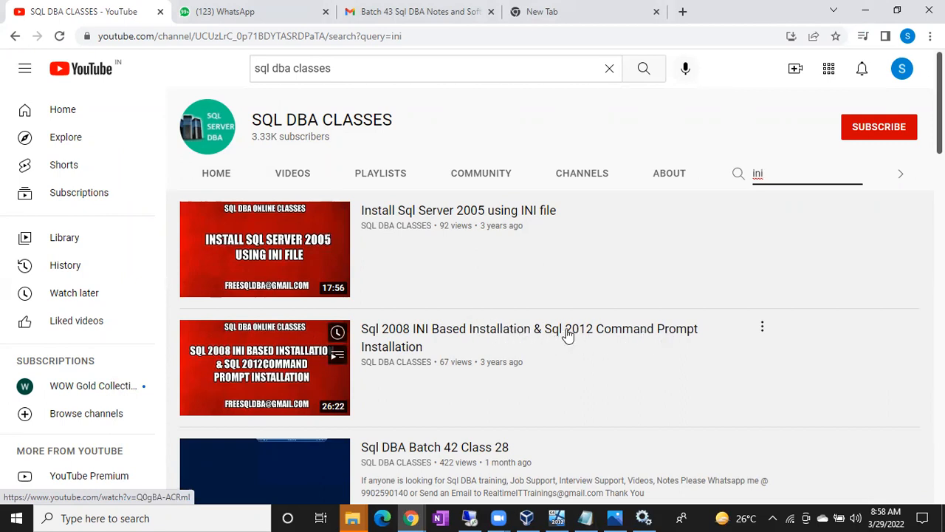
Step: Replace the channel search term and search for "slip stream"
click(780, 173)
text(s)
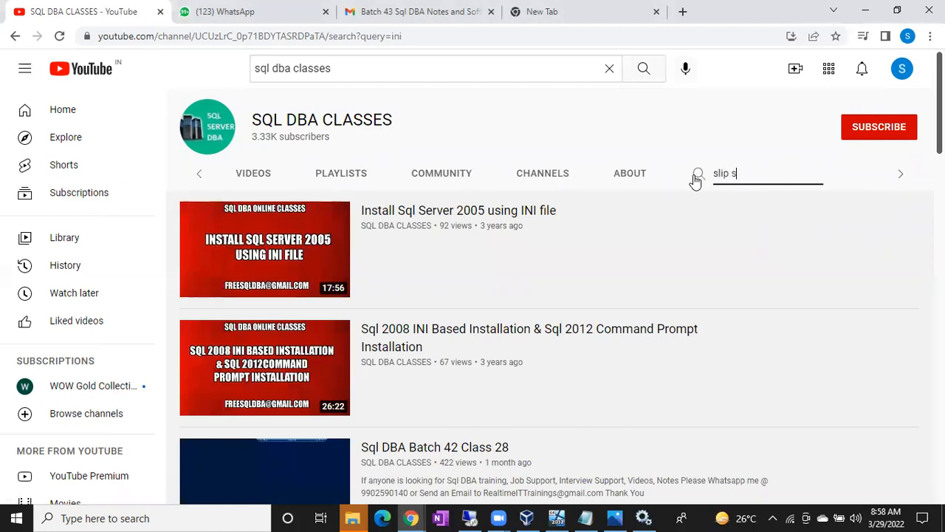
text(ql stream)
click(696, 177)
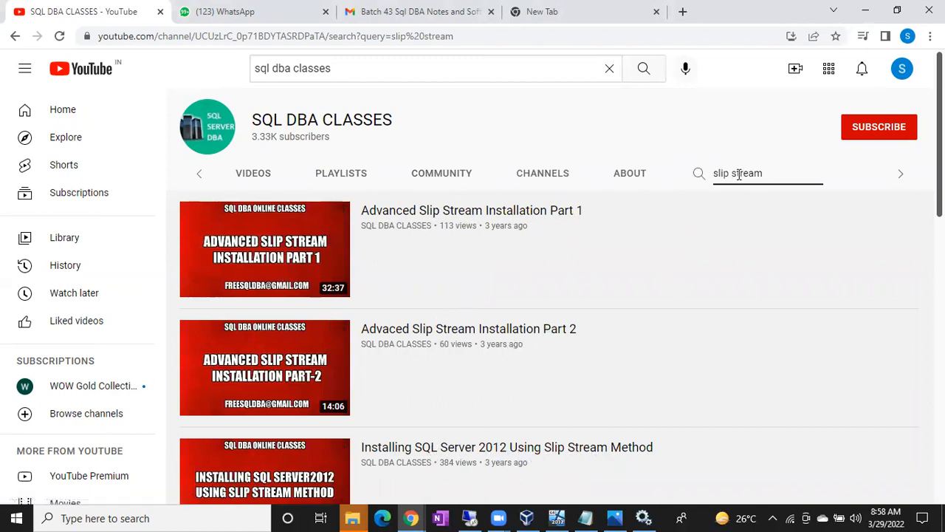
Step: Clear the channel search term and search the channel for "sys prep"
drag(764, 173, 624, 184)
key(BackSpace)
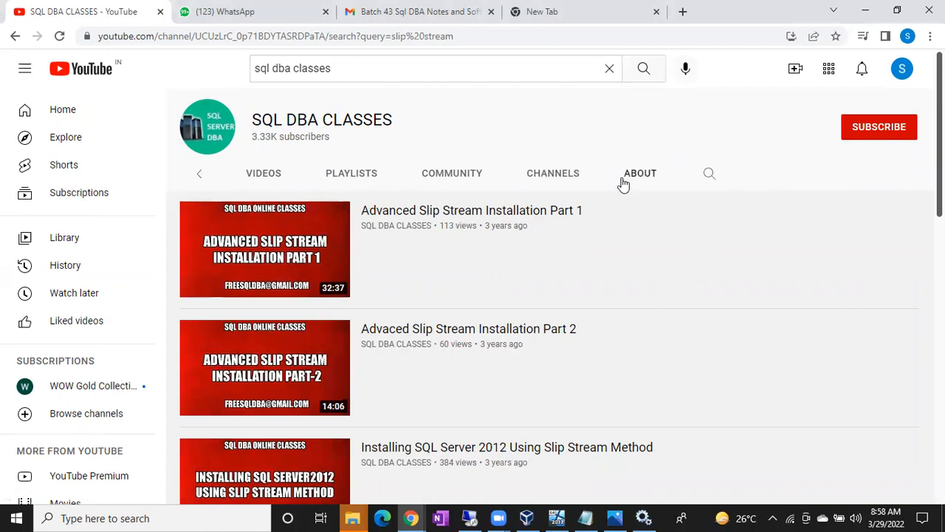
click(709, 174)
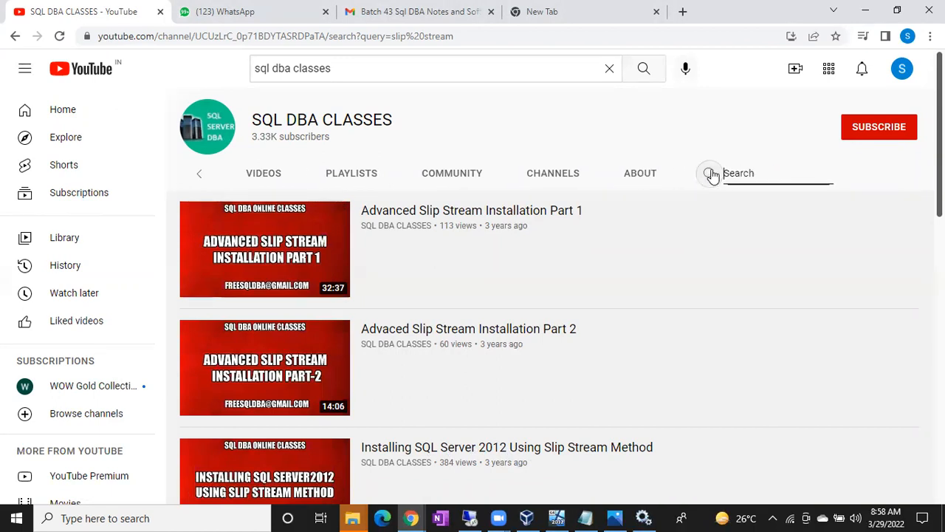
text(sys)
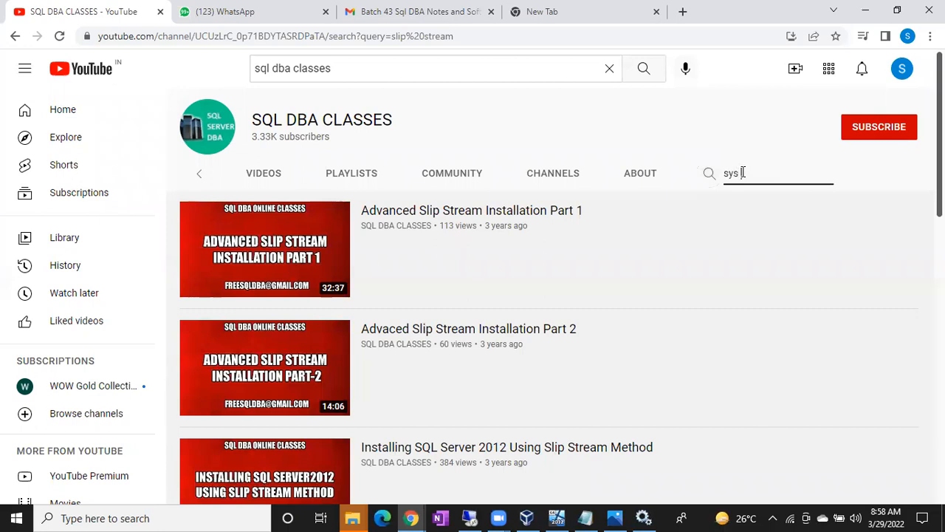
text( rep)
key(Return)
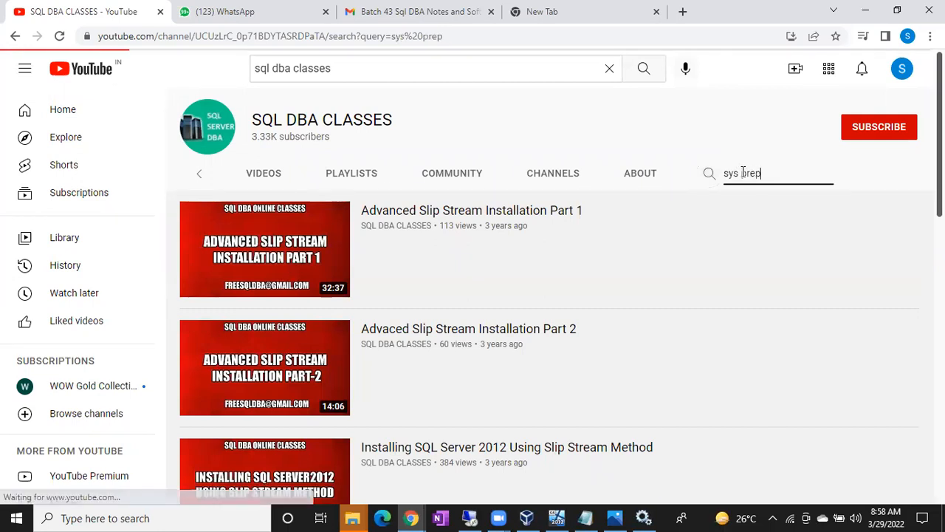